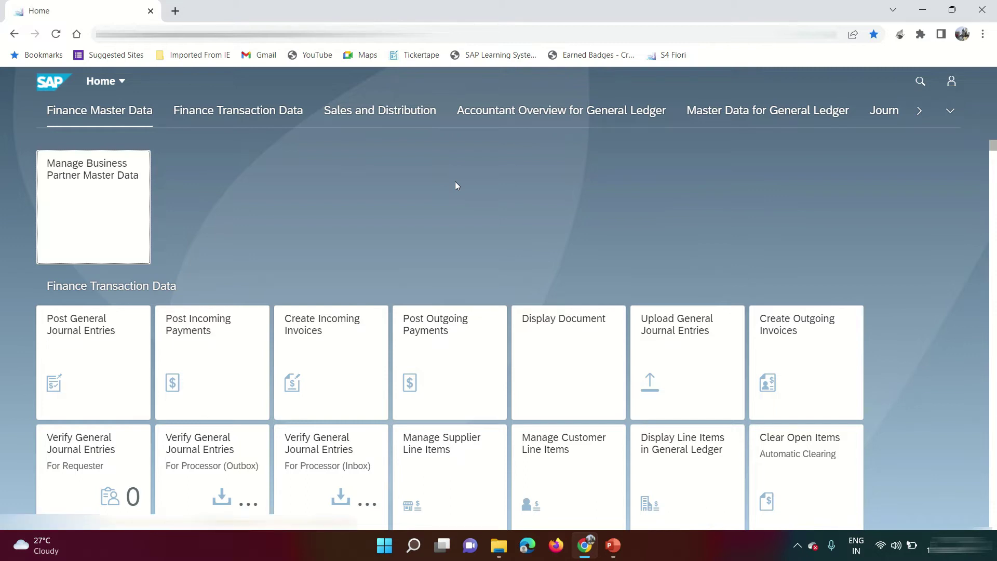
# - Launch the Manage Business Partner Master Data tile from the Finance Master Data group
pyautogui.click(102, 223)
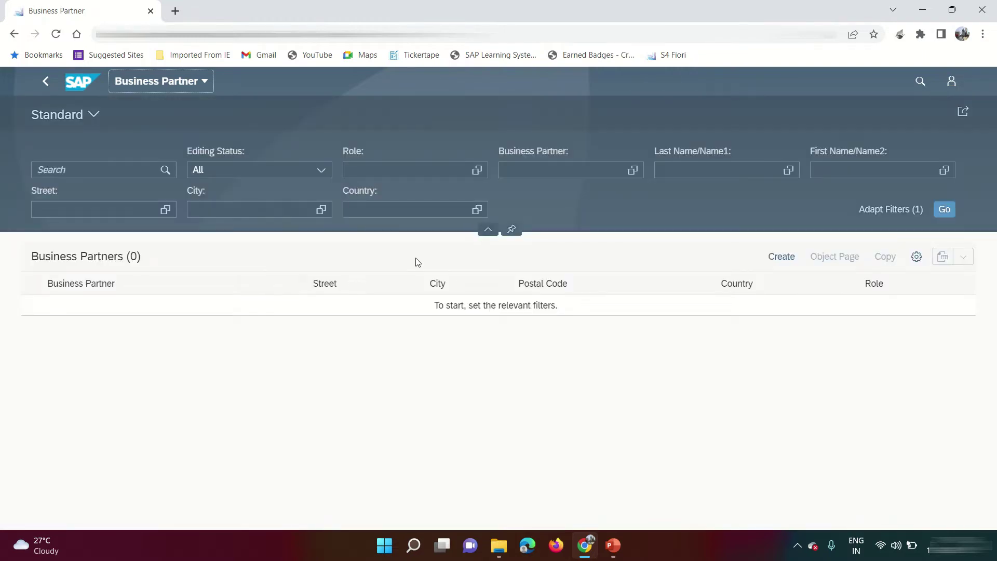
# - Load the full list of 3,900 business partners and bring up the Create options
pyautogui.click(944, 214)
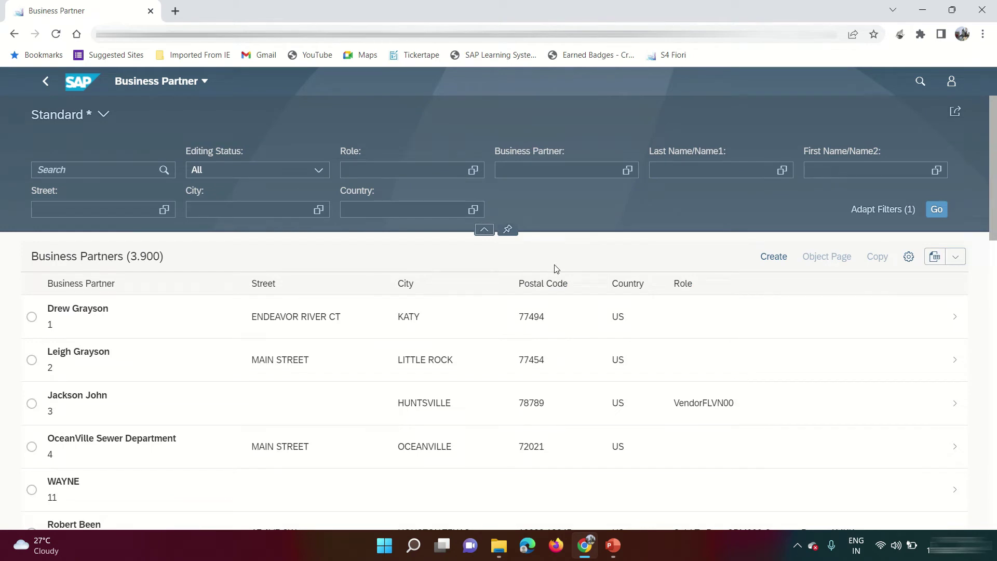
pyautogui.click(789, 258)
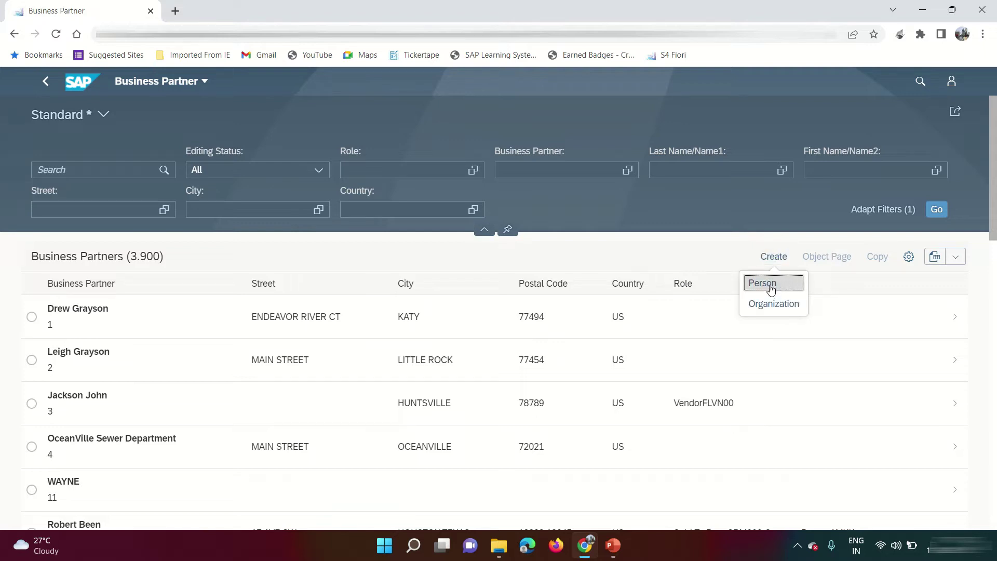
# - Start a new Person and assign BP Role FLVN00 (Vendor) from the role value help
pyautogui.click(773, 287)
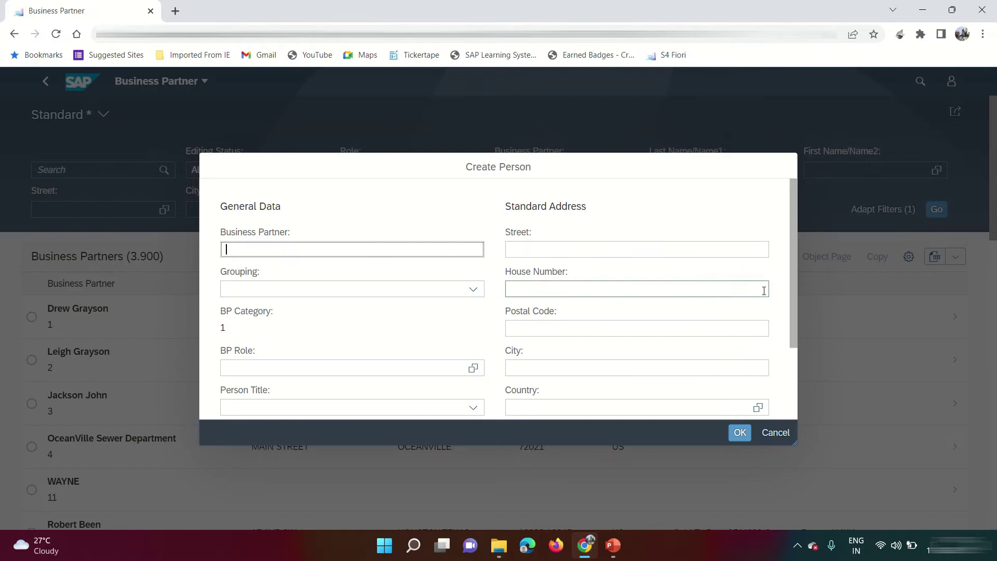
pyautogui.scroll(-2, 351, 327)
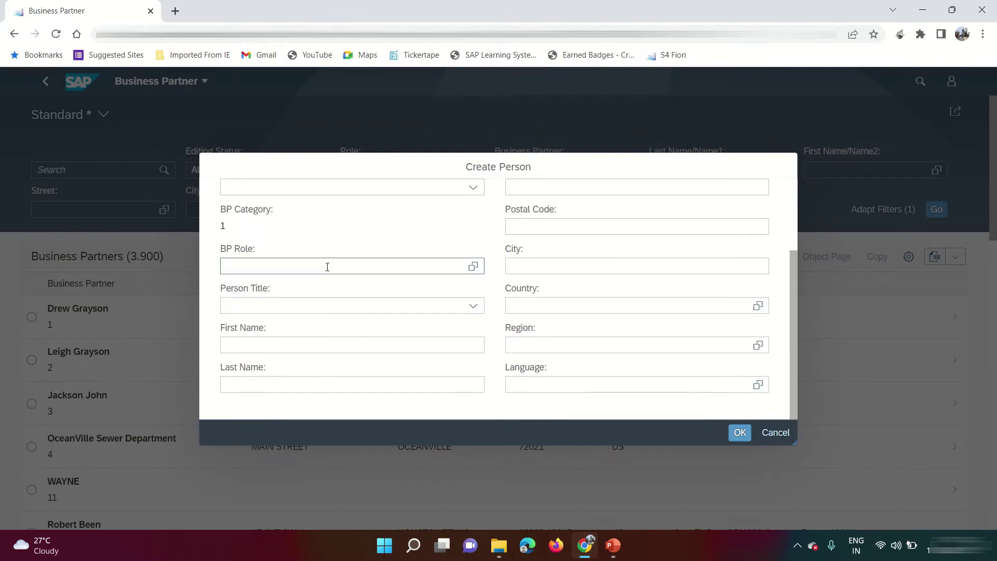
pyautogui.click(473, 267)
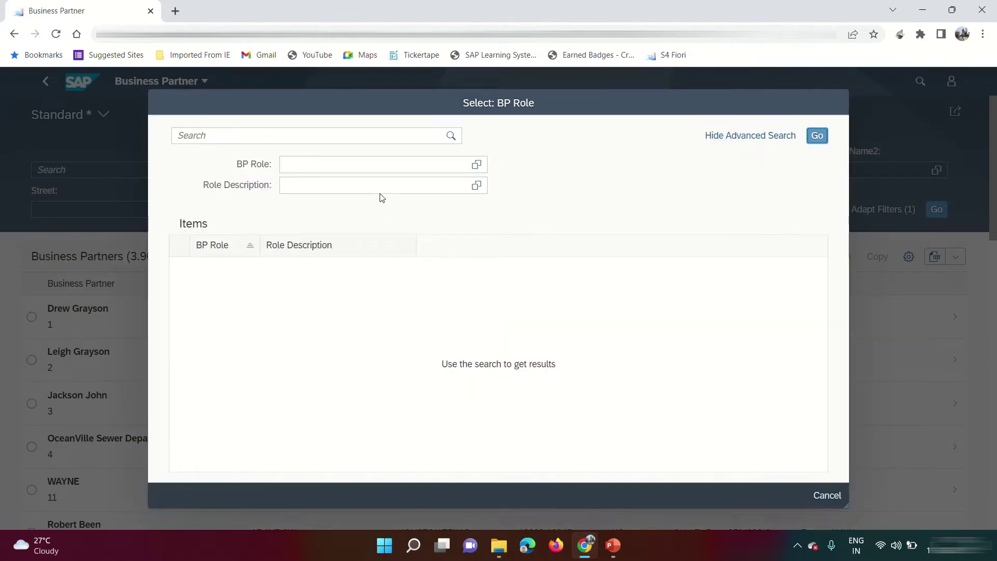
pyautogui.click(822, 139)
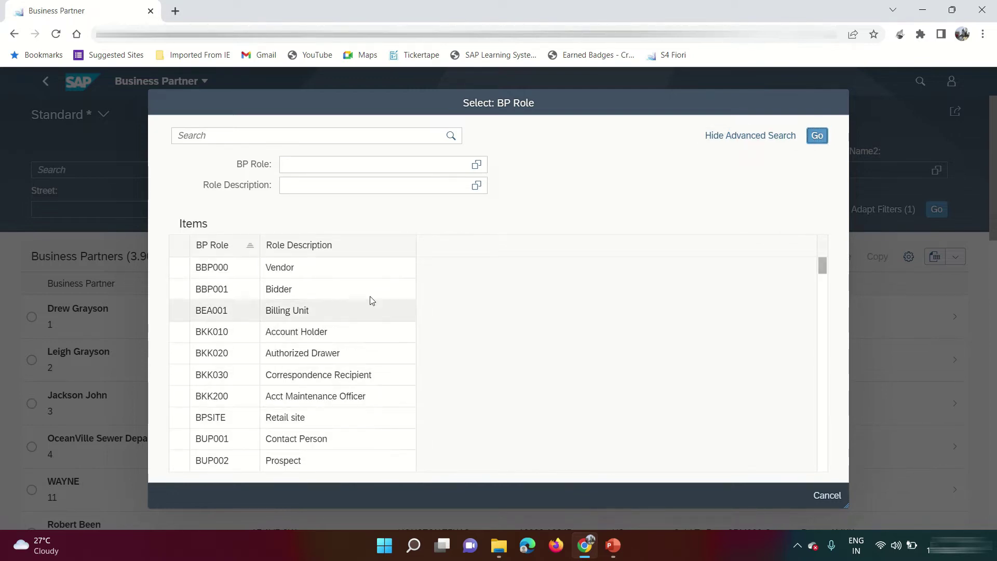
pyautogui.click(353, 165)
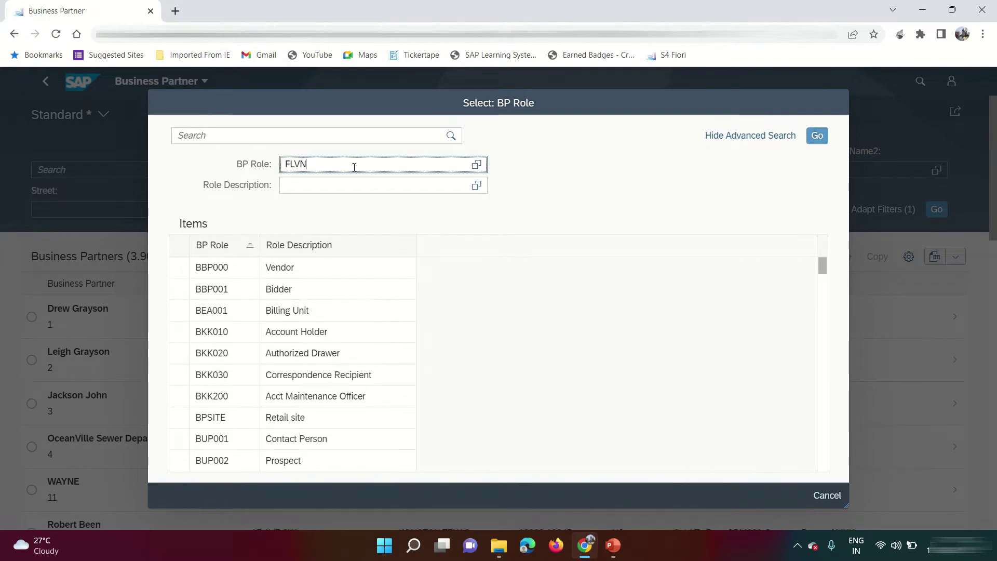
pyautogui.click(817, 136)
pyautogui.click(291, 268)
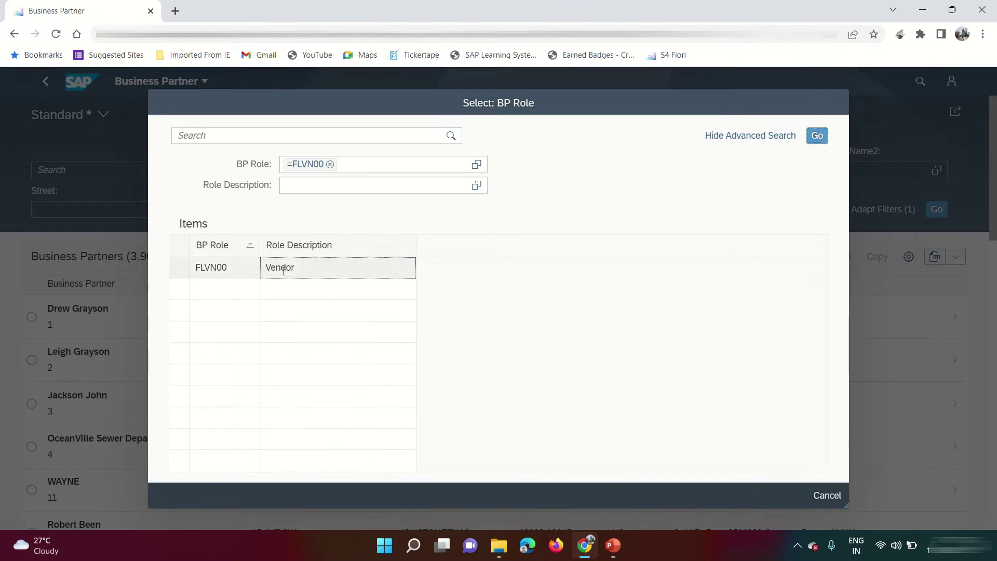
pyautogui.click(461, 309)
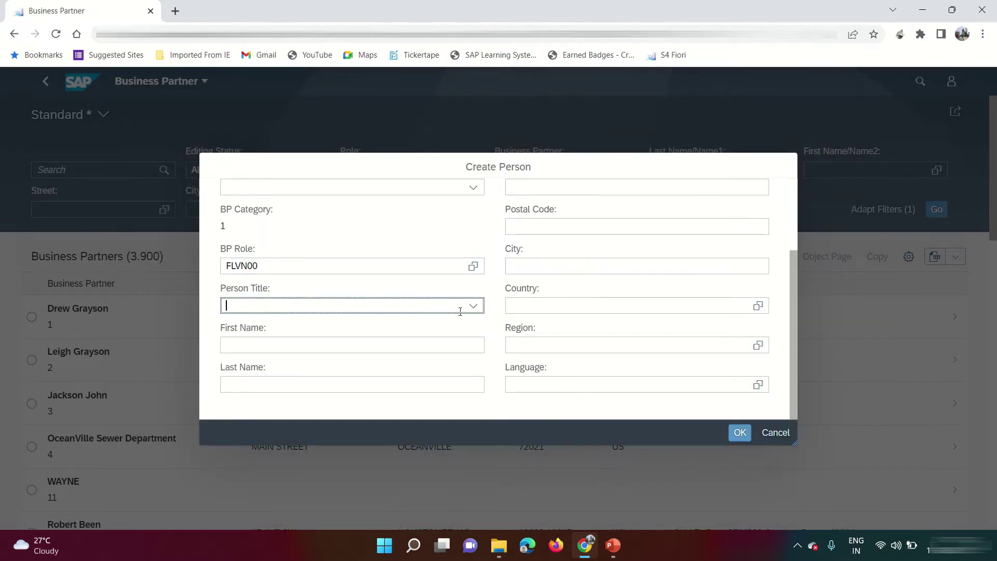
# - Enter title Mr., the person's last name, a Charlotte, NC, US address and language EN, then confirm
pyautogui.click(475, 307)
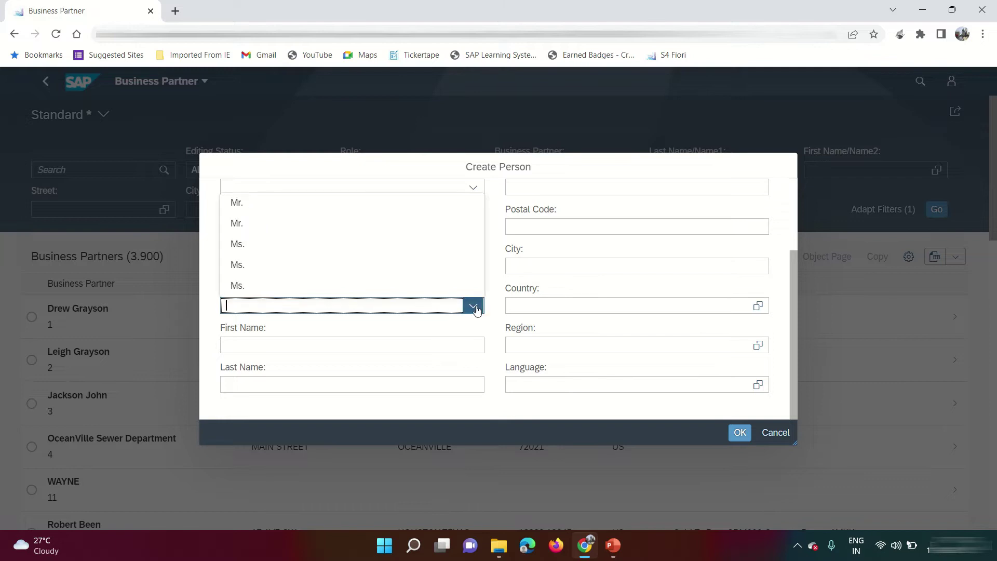
pyautogui.click(256, 208)
pyautogui.click(278, 346)
pyautogui.press('Tab')
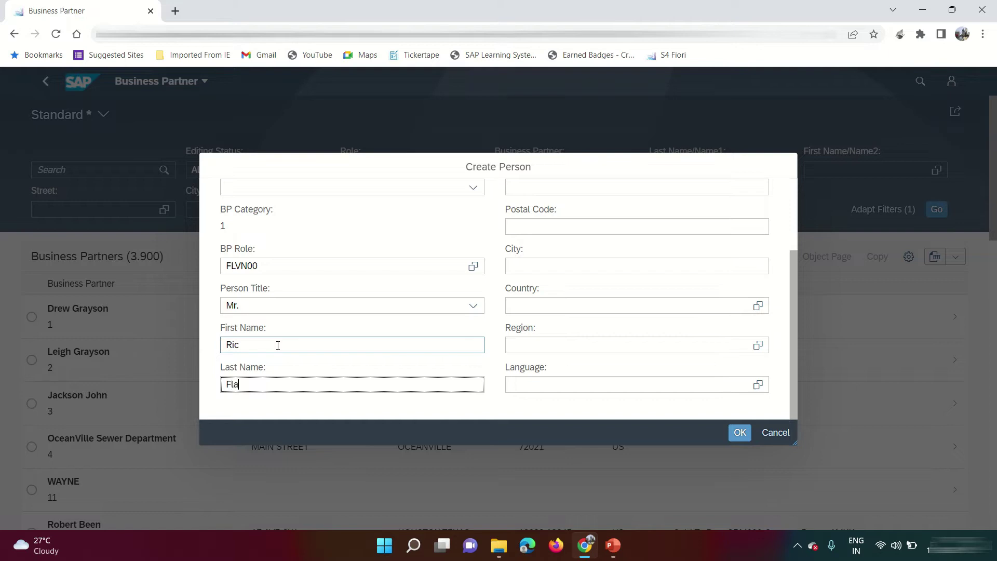
pyautogui.write('Flair')
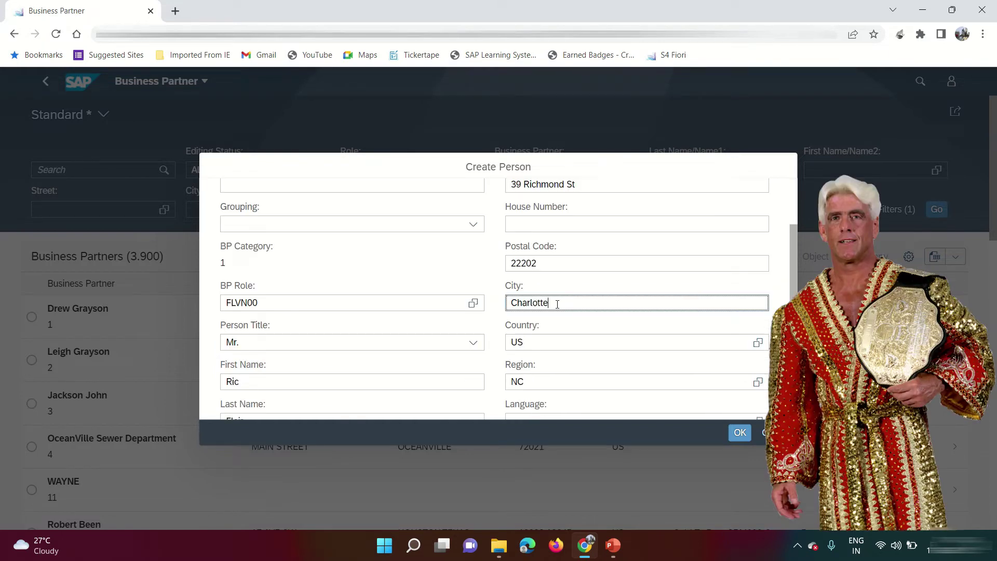
pyautogui.scroll(-1, 566, 317)
pyautogui.click(583, 387)
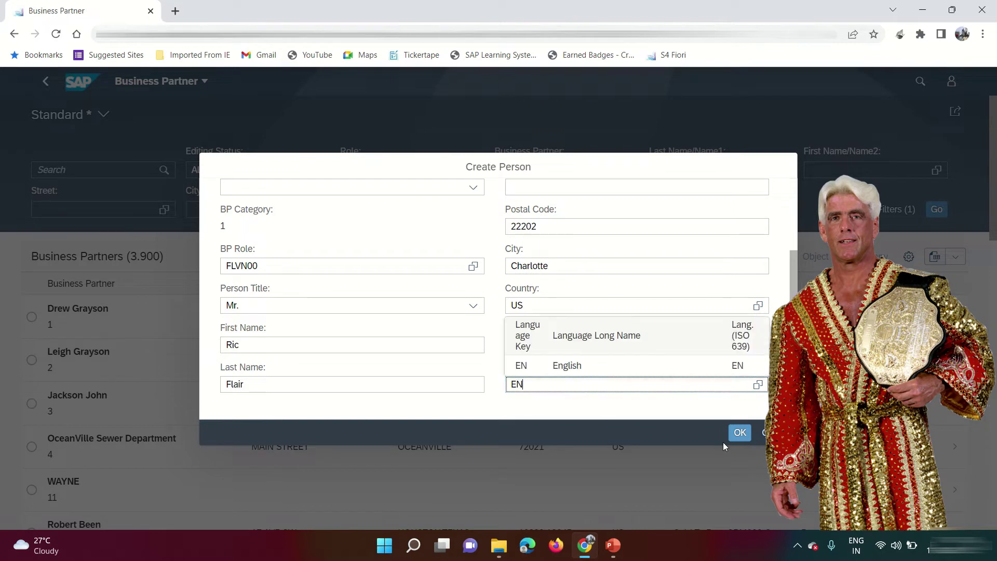
pyautogui.scroll(3, 612, 246)
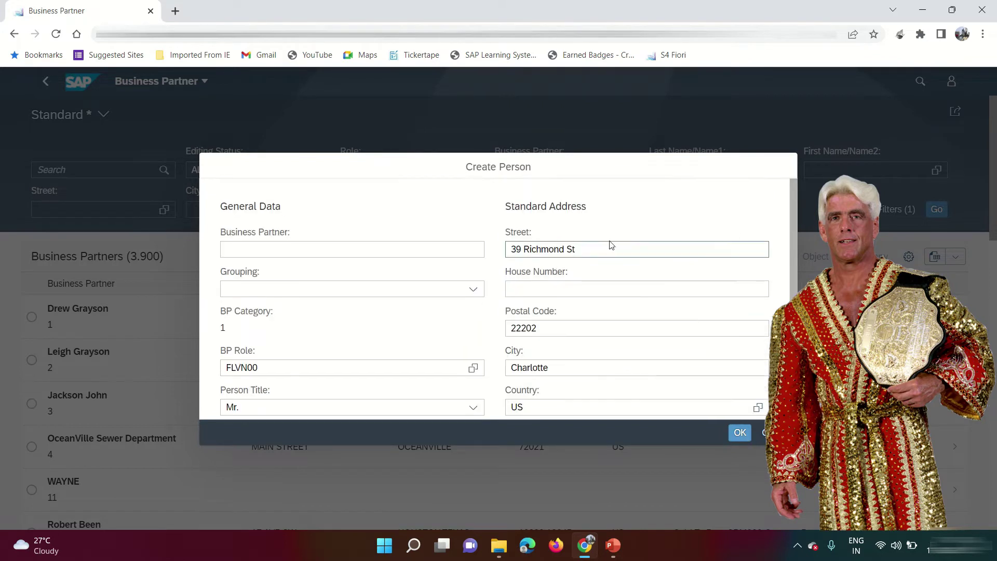
pyautogui.scroll(-3, 612, 268)
pyautogui.click(741, 434)
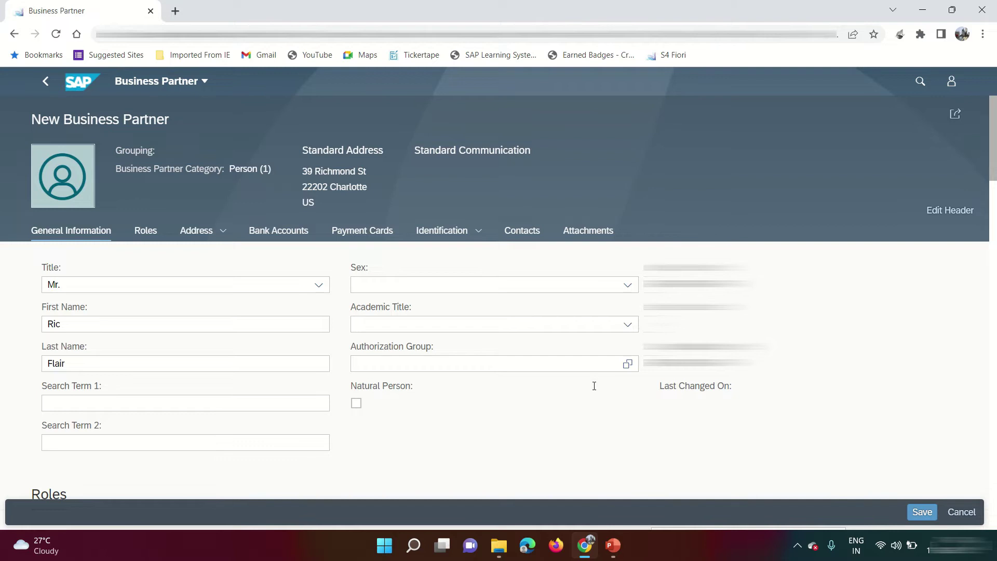
# - Save the new person as a business partner, copy its generated number, and switch to edit mode
pyautogui.scroll(-5, 574, 405)
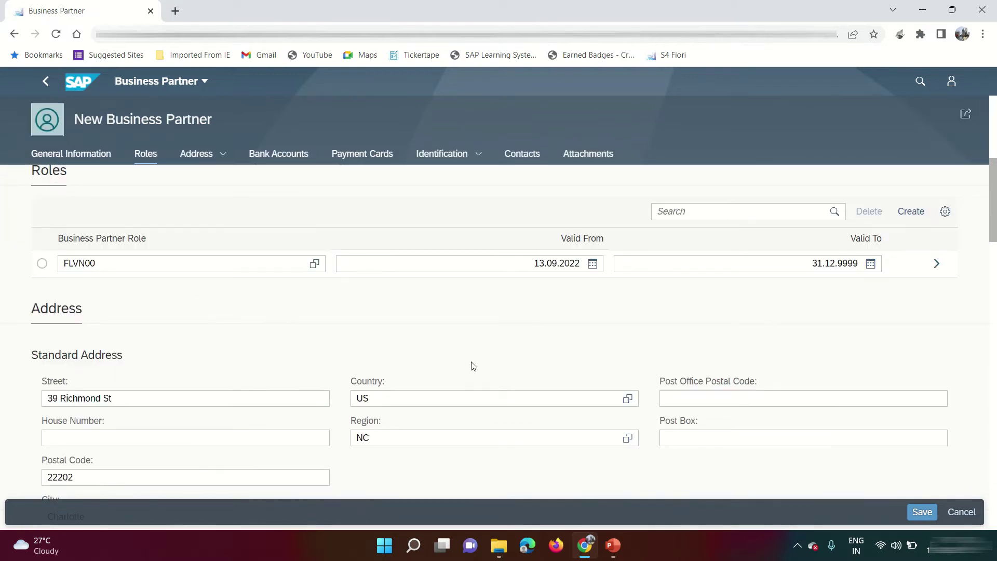
pyautogui.click(922, 515)
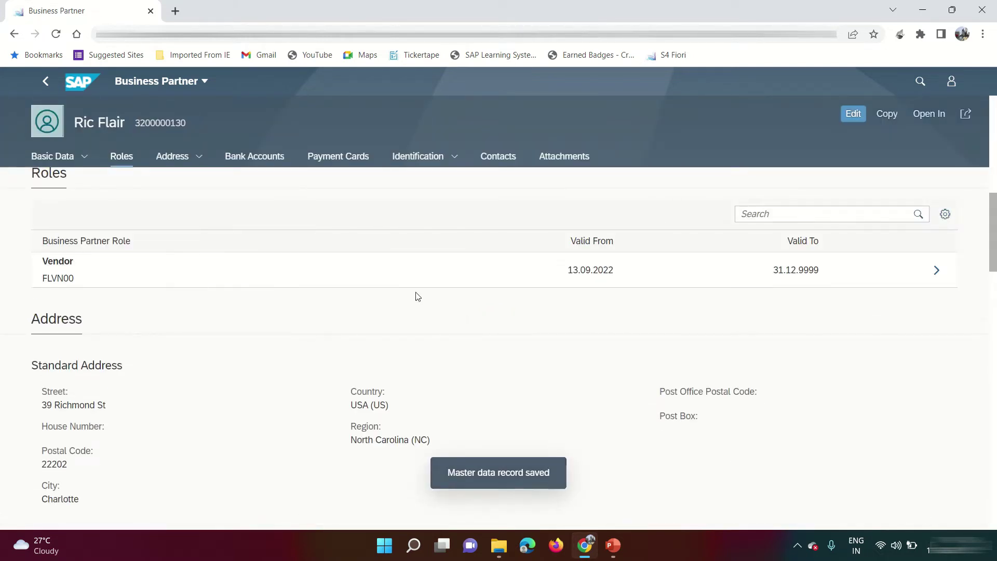
pyautogui.moveTo(154, 123); pyautogui.dragTo(139, 127)
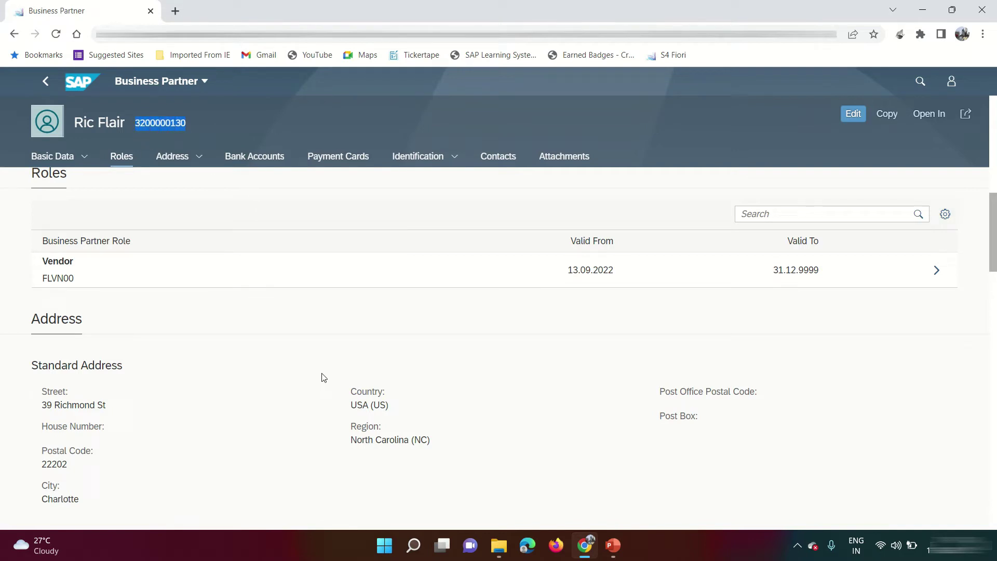
pyautogui.click(852, 114)
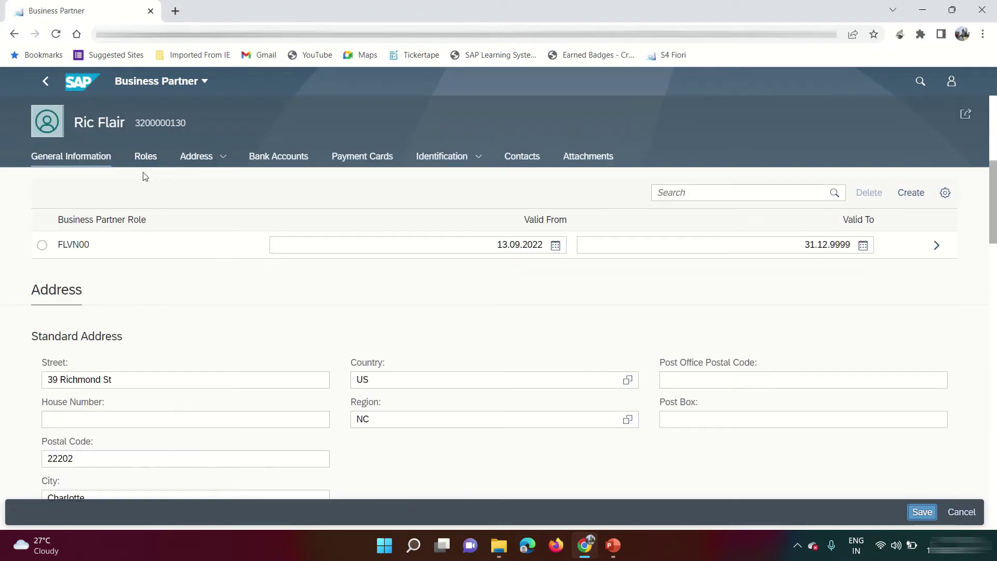
# - Add company code 6000 to the supplier's FLVN00 role
pyautogui.click(937, 246)
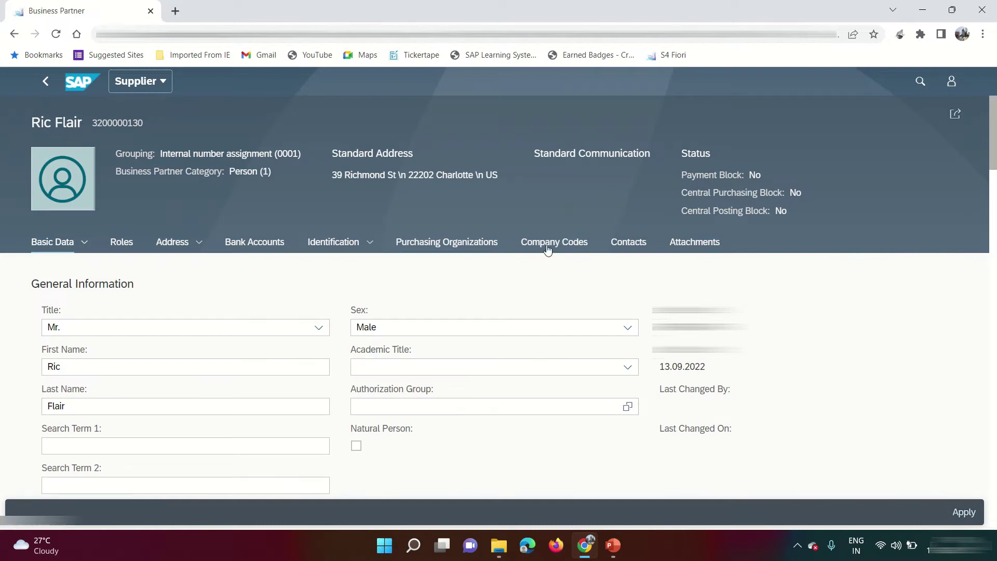
pyautogui.click(548, 248)
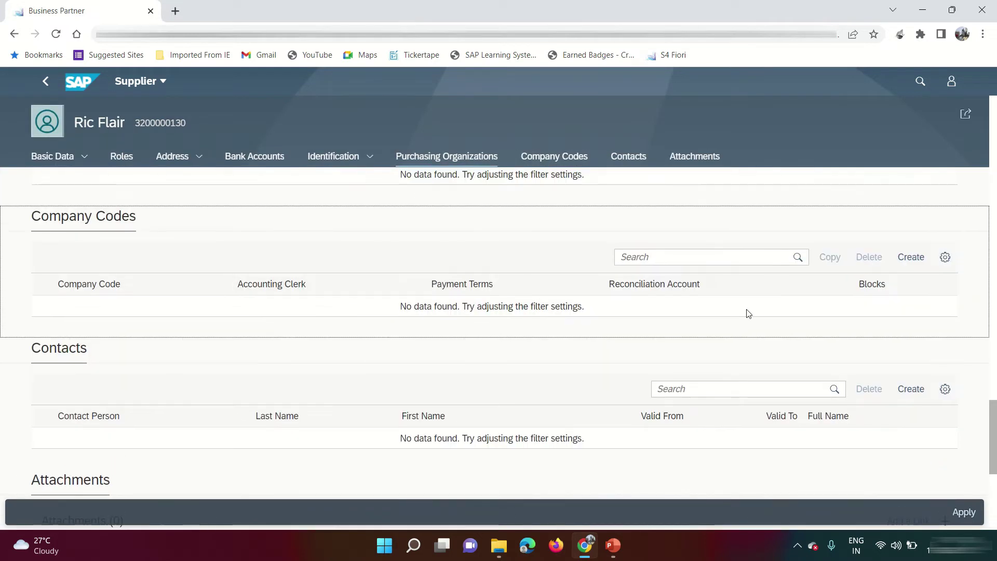
pyautogui.click(910, 258)
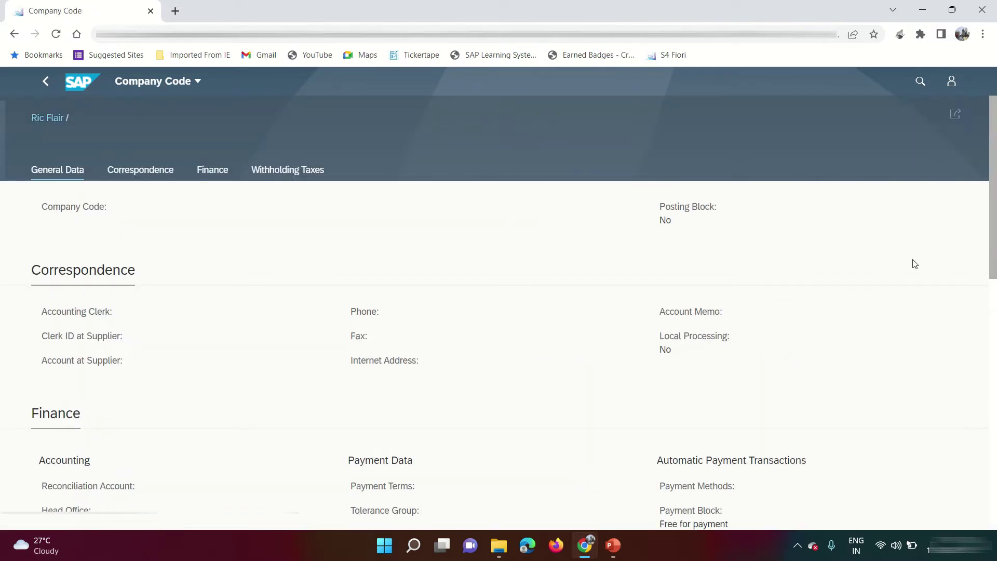
pyautogui.click(220, 227)
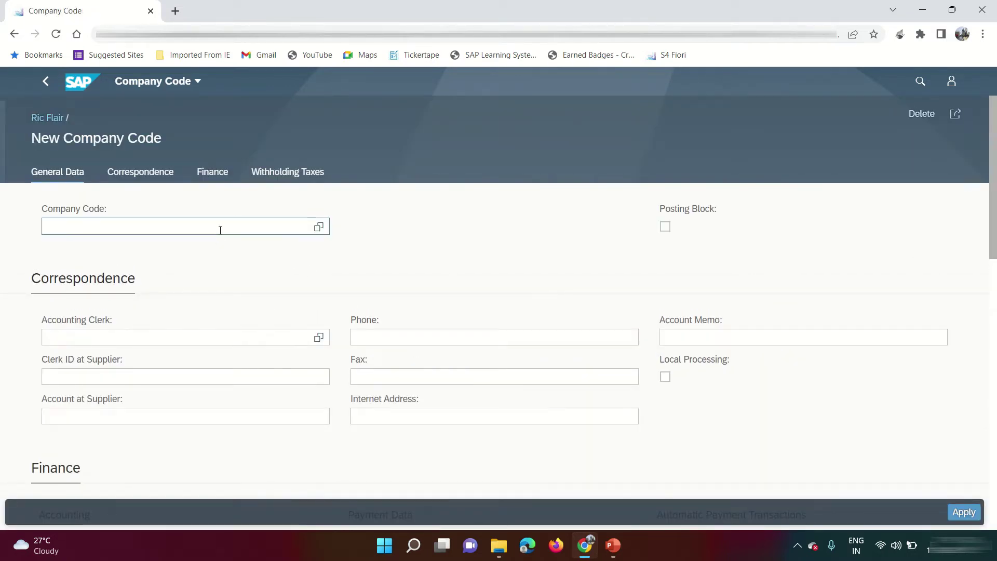
pyautogui.write('6000')
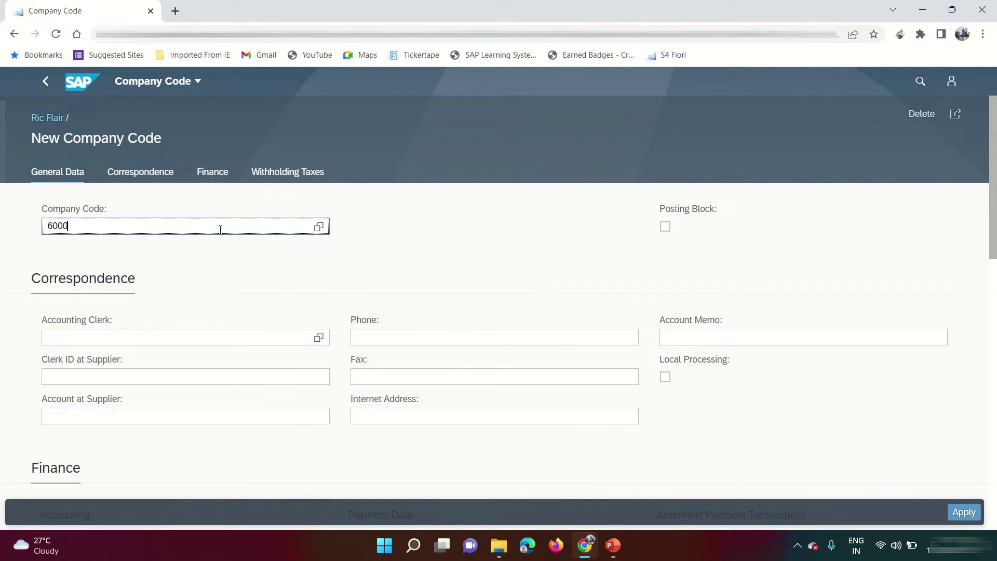
pyautogui.click(149, 280)
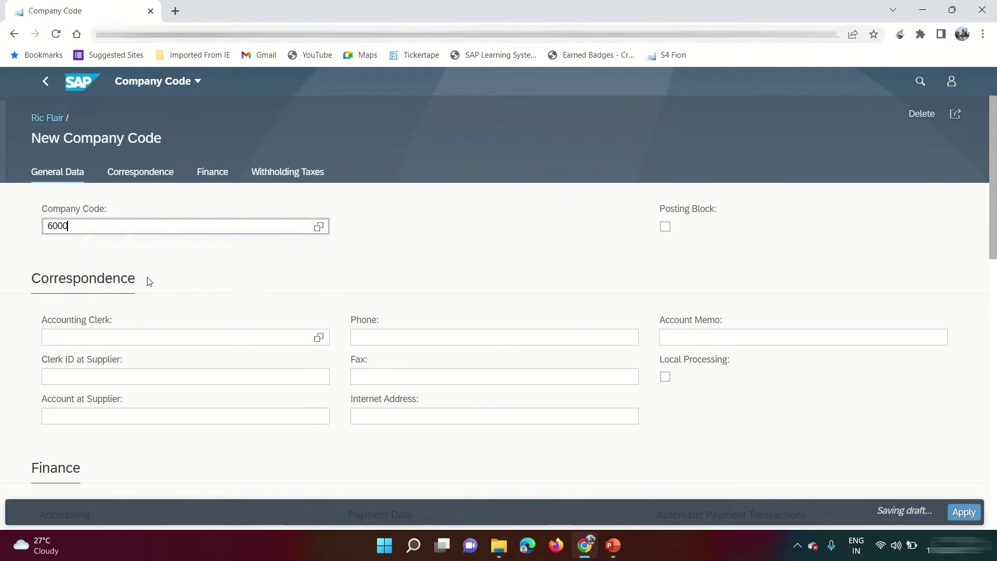
# - Set reconciliation account 211000 and payment method W (Wire) for company code 6000
pyautogui.scroll(-4, 197, 343)
pyautogui.click(225, 365)
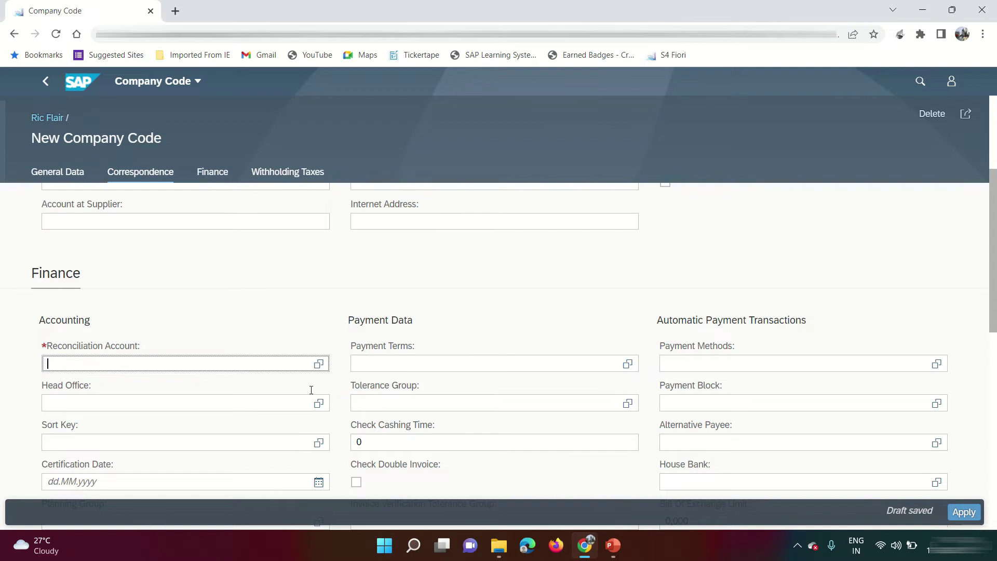
pyautogui.click(319, 366)
pyautogui.click(809, 157)
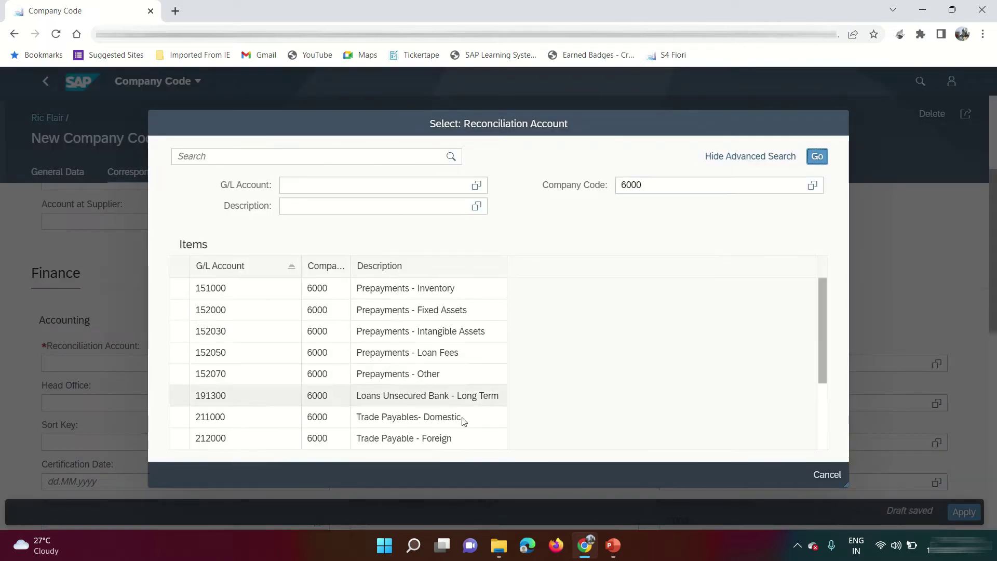
pyautogui.click(415, 418)
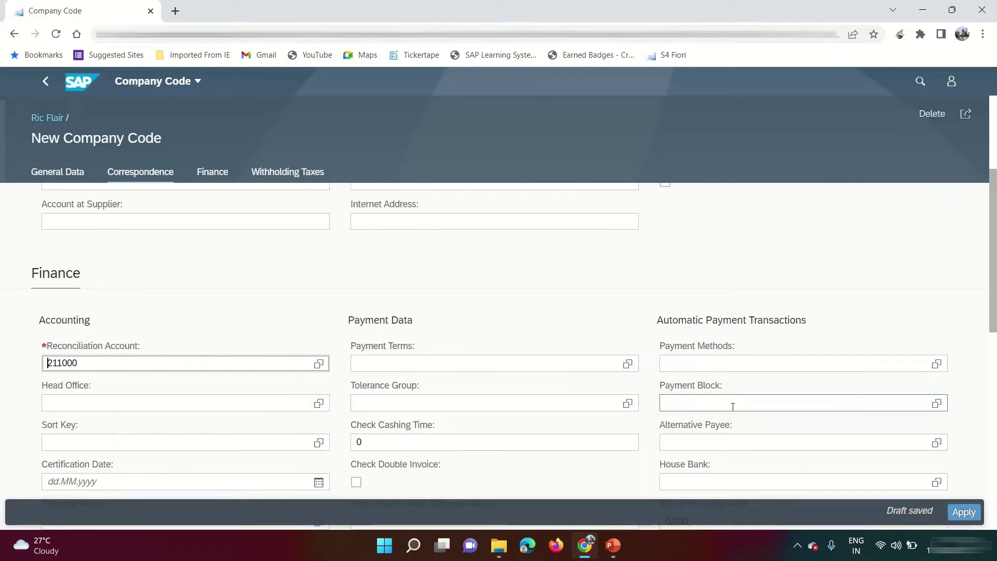
pyautogui.click(936, 364)
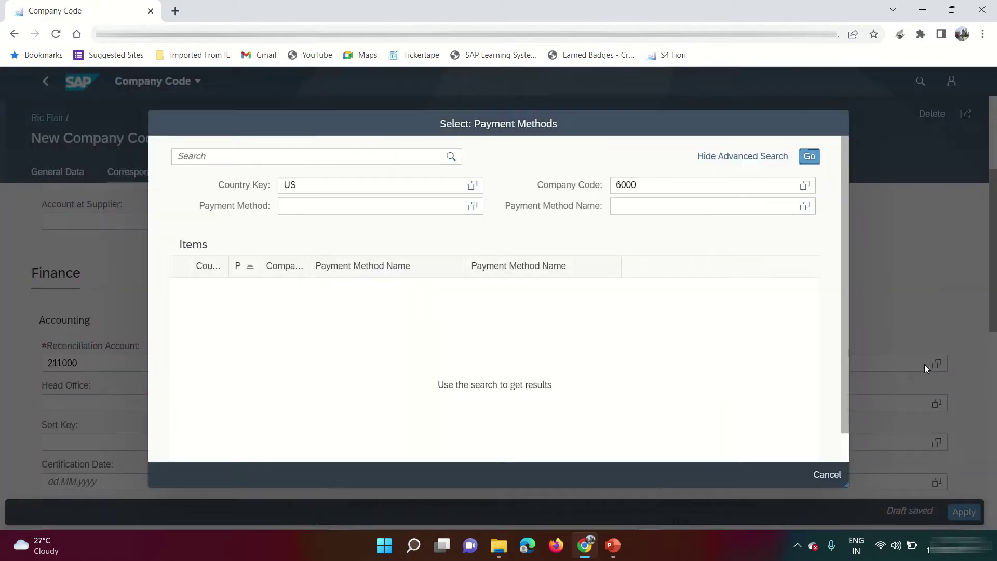
pyautogui.click(809, 156)
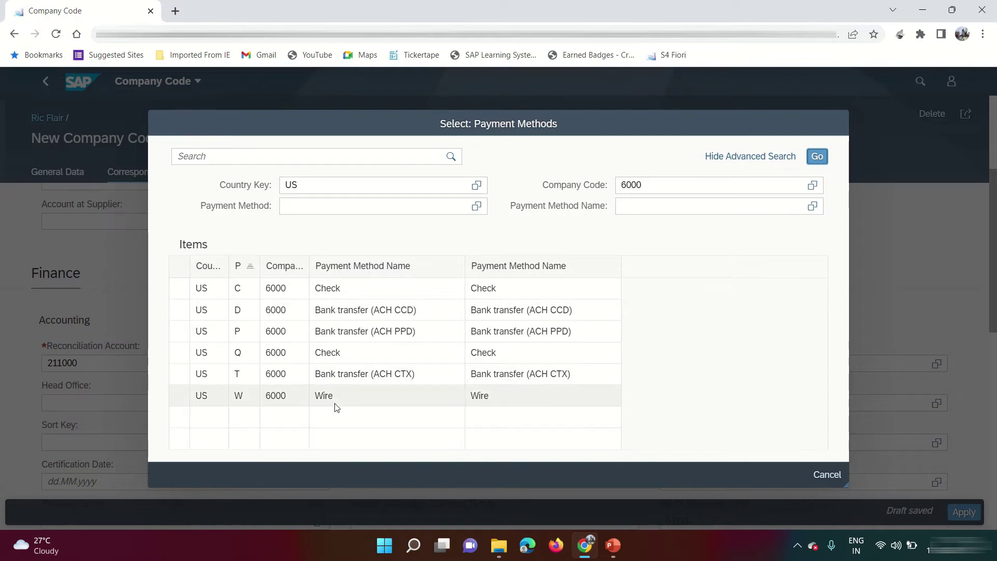
pyautogui.click(279, 396)
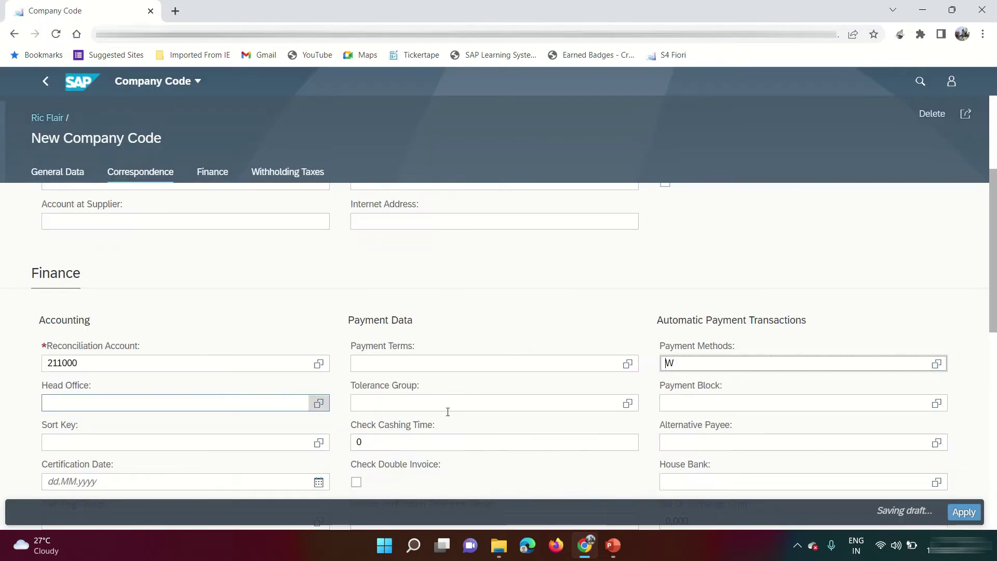
pyautogui.scroll(-5, 619, 393)
pyautogui.scroll(-5, 618, 401)
pyautogui.scroll(12, 618, 400)
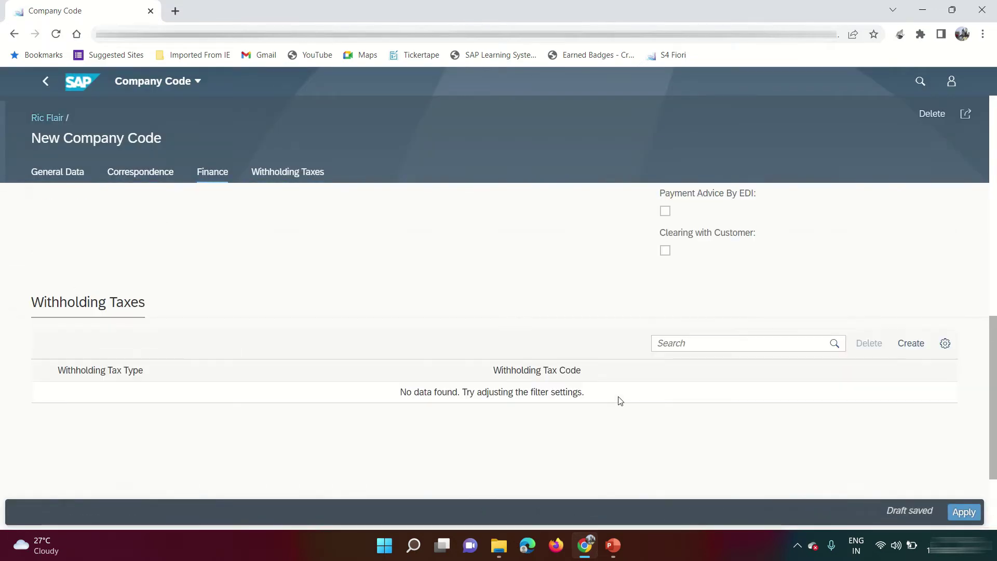
pyautogui.scroll(1, 618, 401)
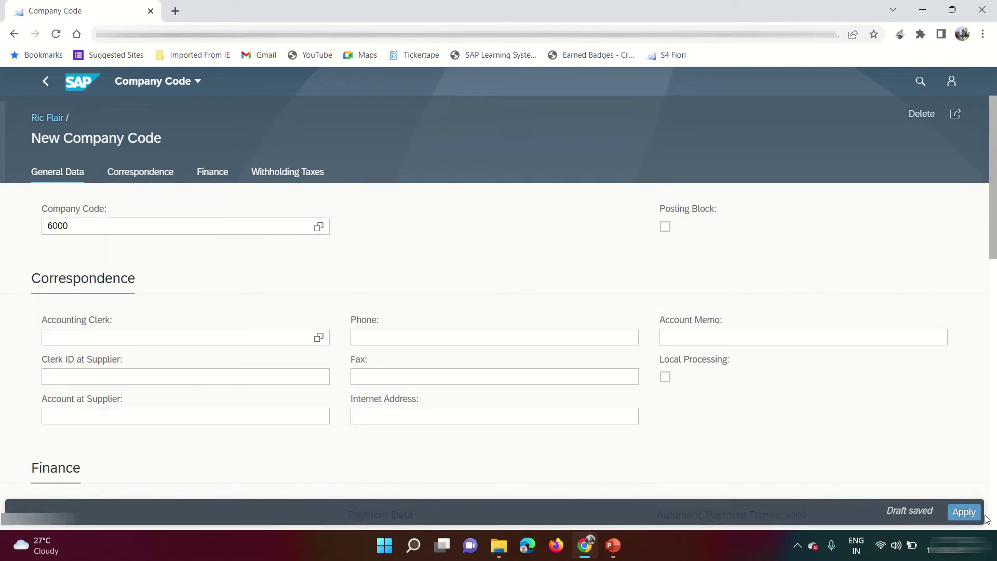
# - Apply the company code data and add a new row in the supplier's Bank Accounts
pyautogui.click(966, 513)
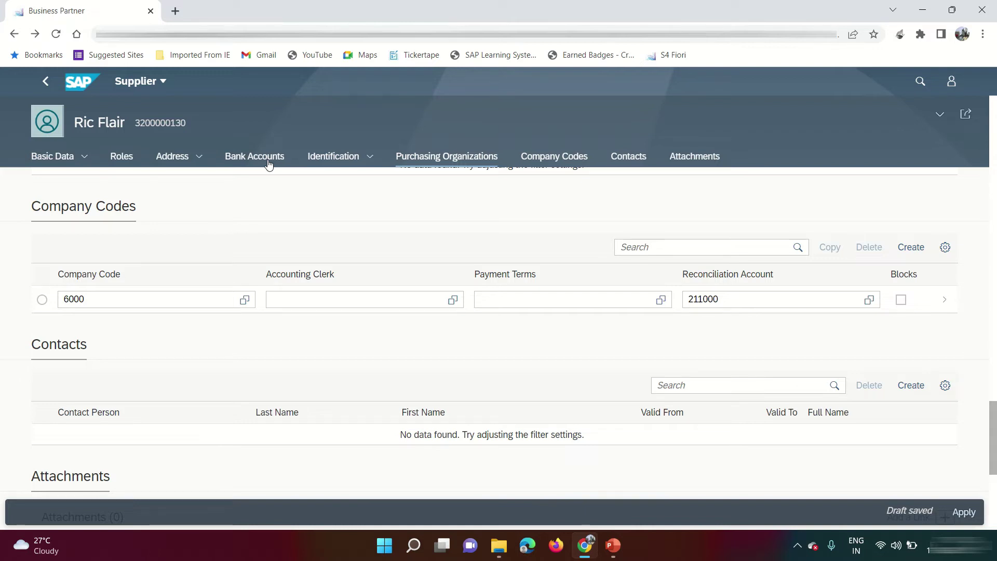
pyautogui.click(270, 162)
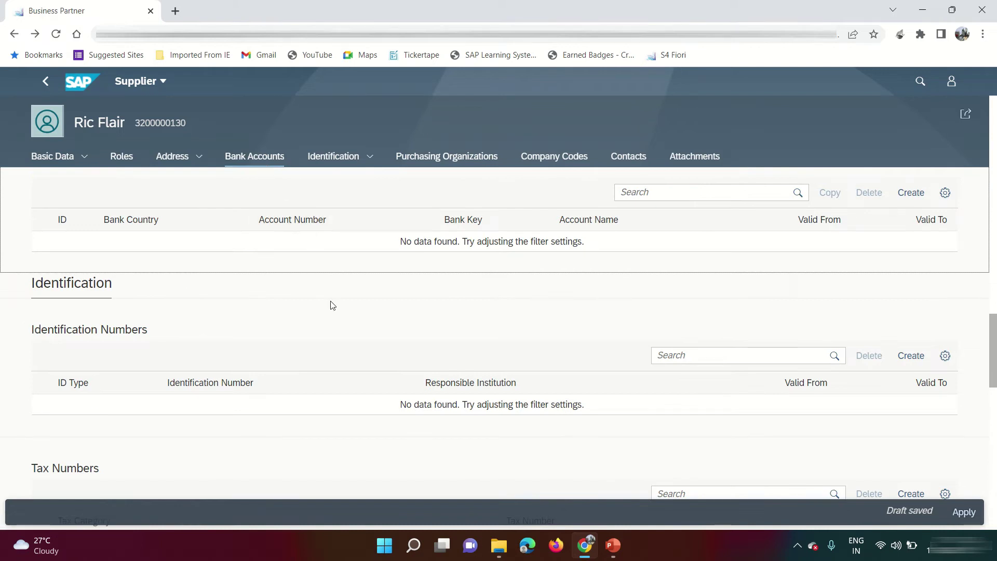
pyautogui.scroll(2, 332, 306)
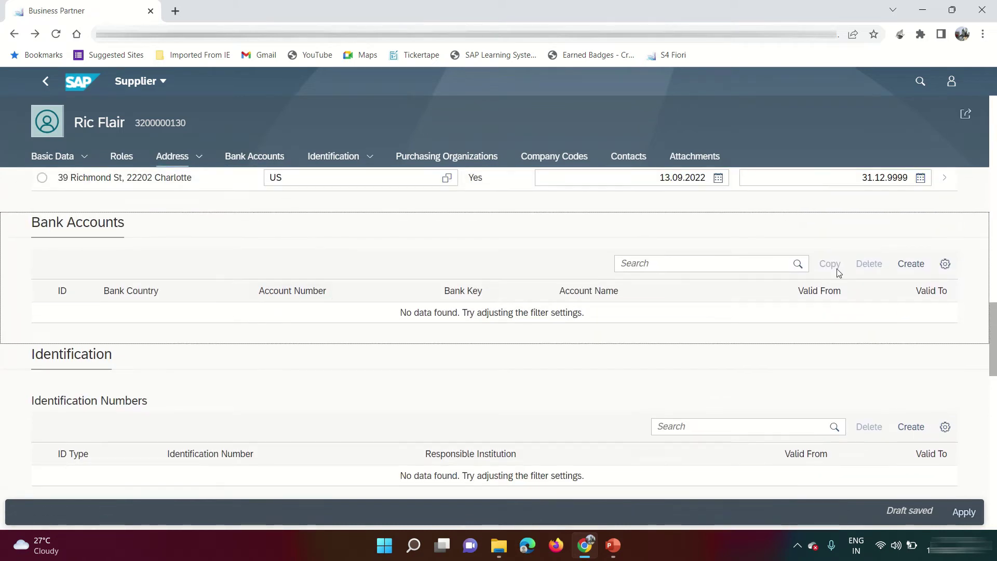
pyautogui.click(905, 264)
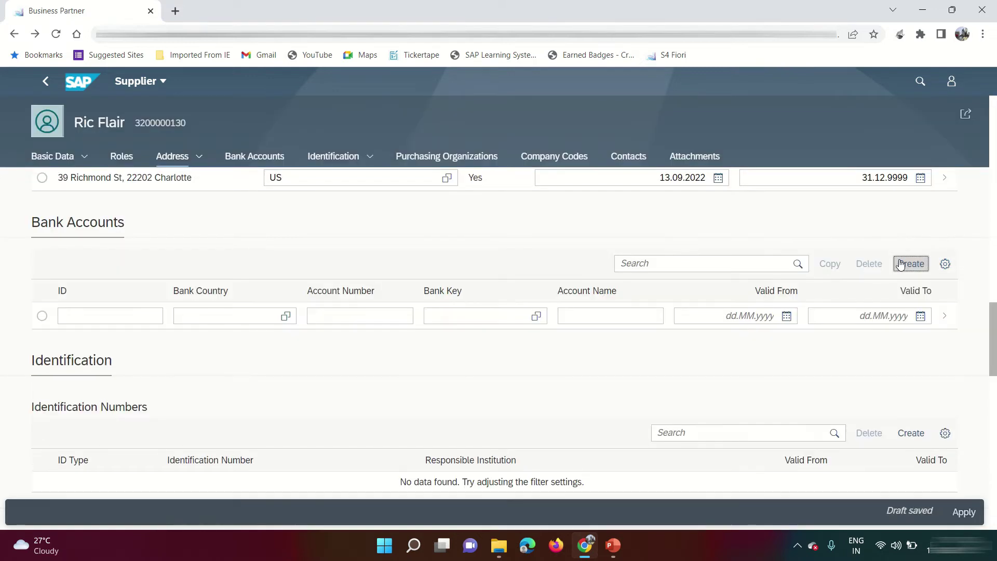
# - Fill bank account 0001 with country US, the account number, and a US bank key
pyautogui.click(139, 316)
pyautogui.write('0001')
pyautogui.press('Tab')
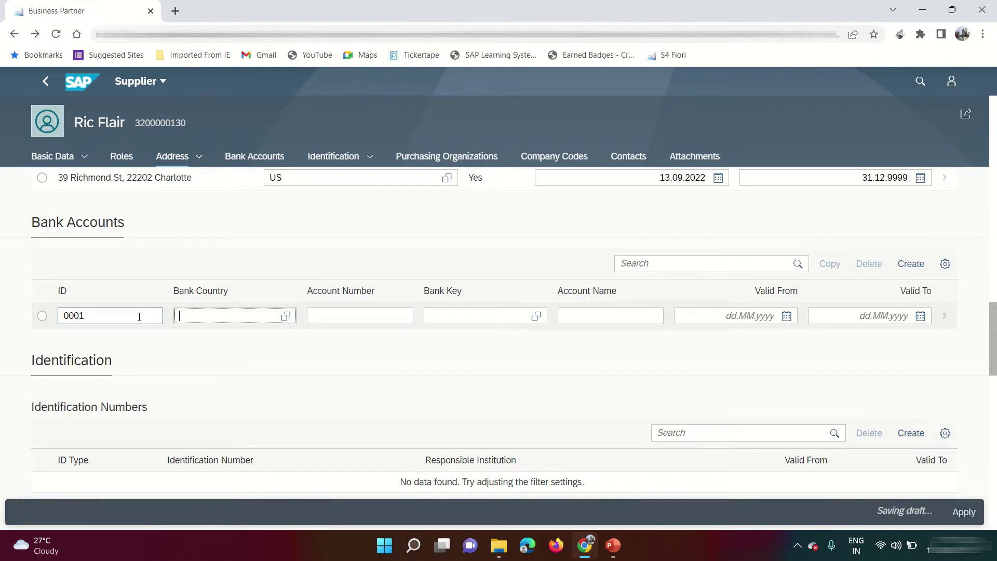
pyautogui.press('Tab')
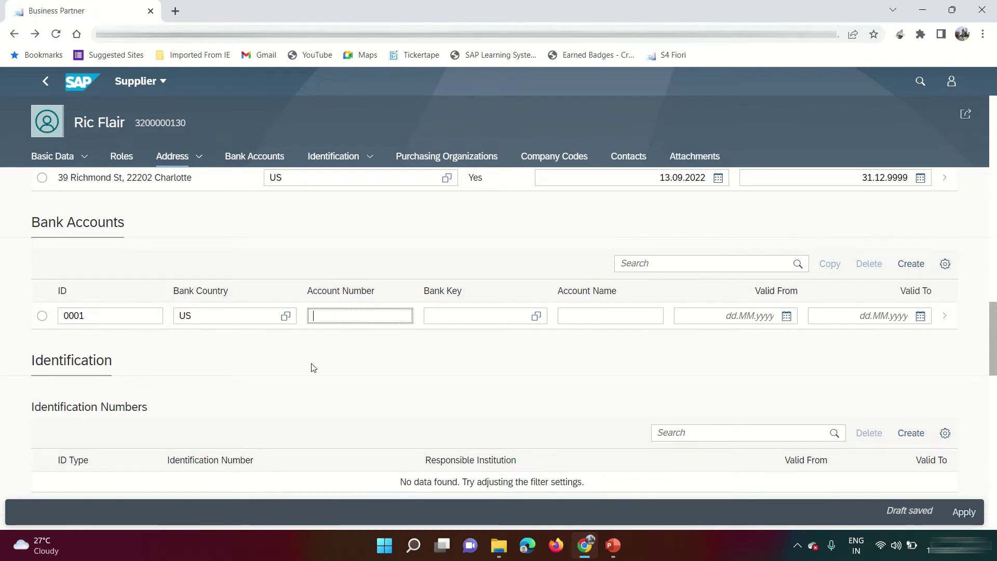
pyautogui.write('12568922')
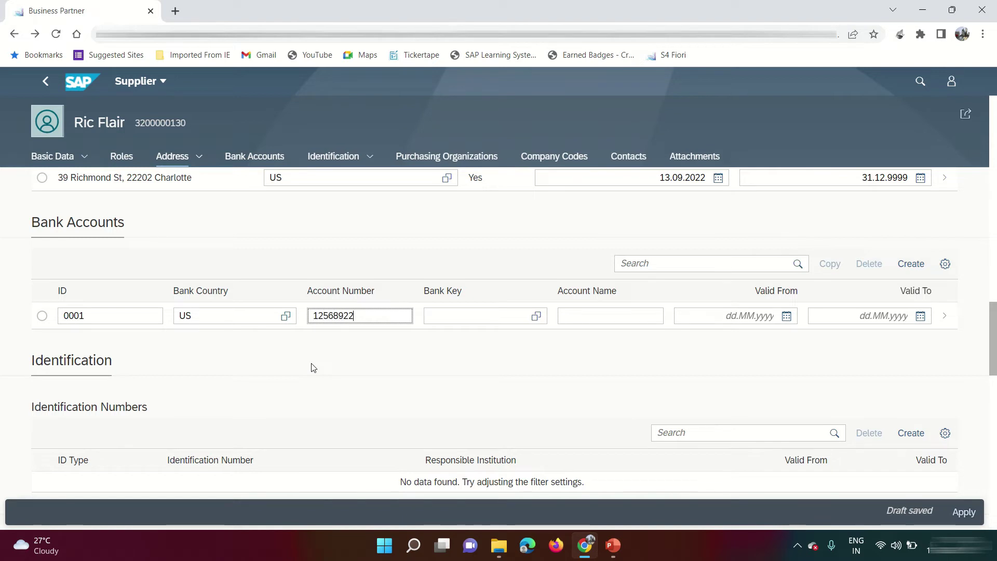
pyautogui.click(536, 316)
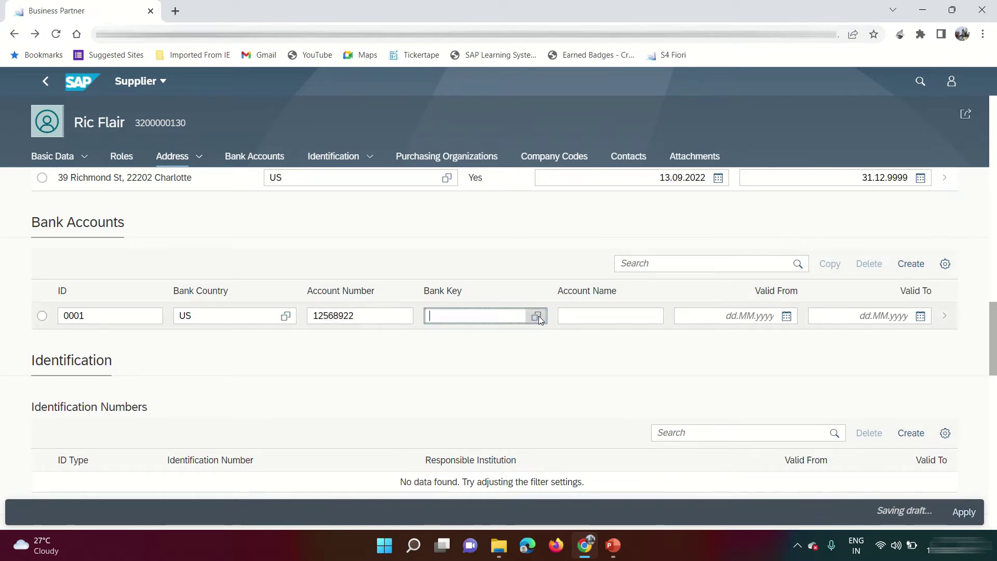
pyautogui.click(810, 158)
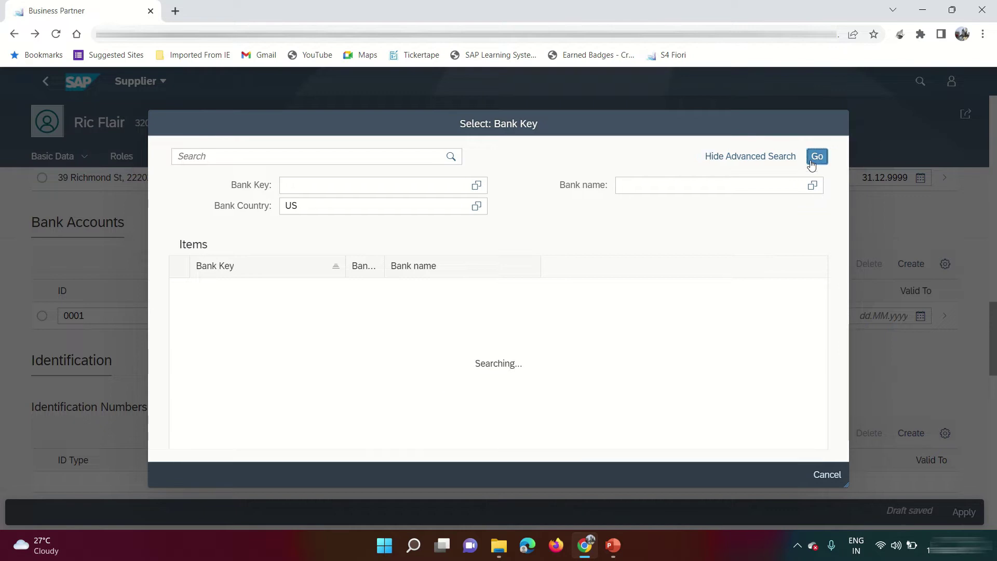
pyautogui.click(226, 332)
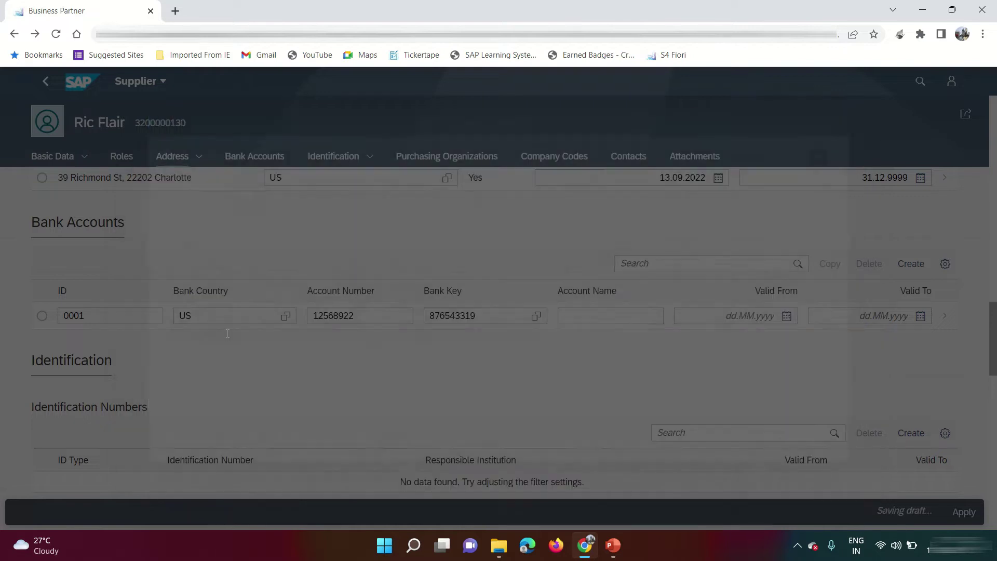
pyautogui.scroll(-15, 368, 410)
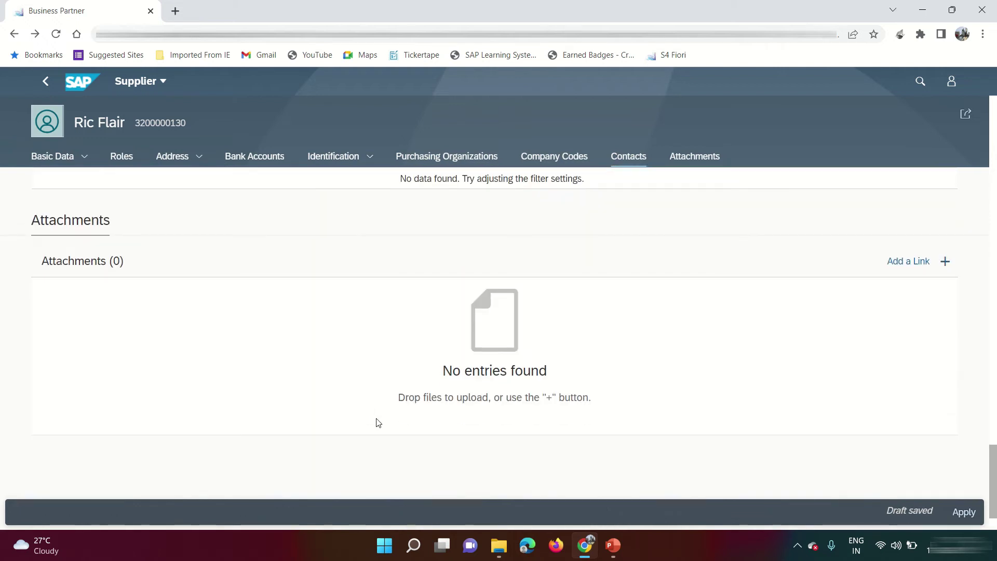
# - Apply the supplier data and save the business partner with title Mr. and sex Male
pyautogui.click(959, 515)
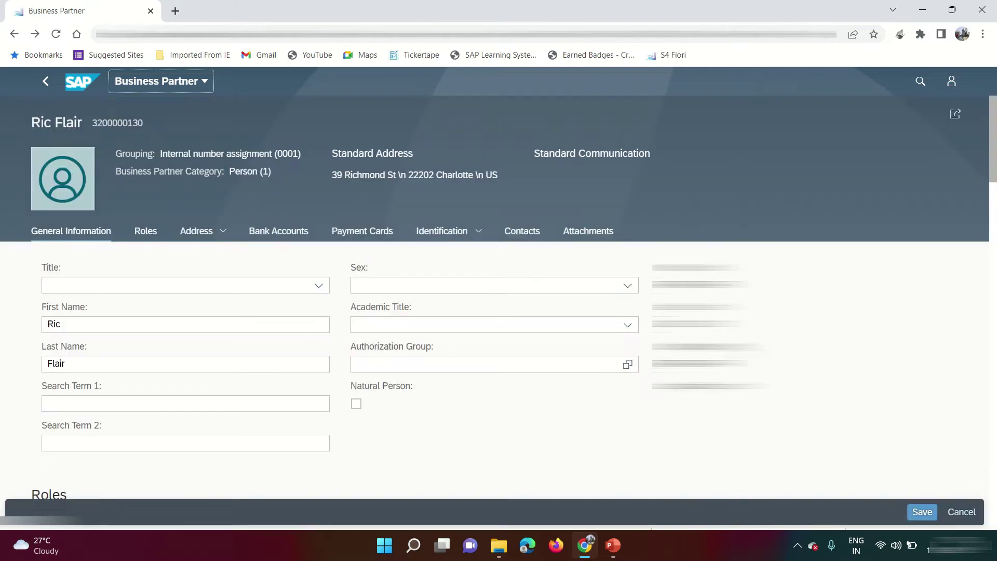
pyautogui.click(922, 512)
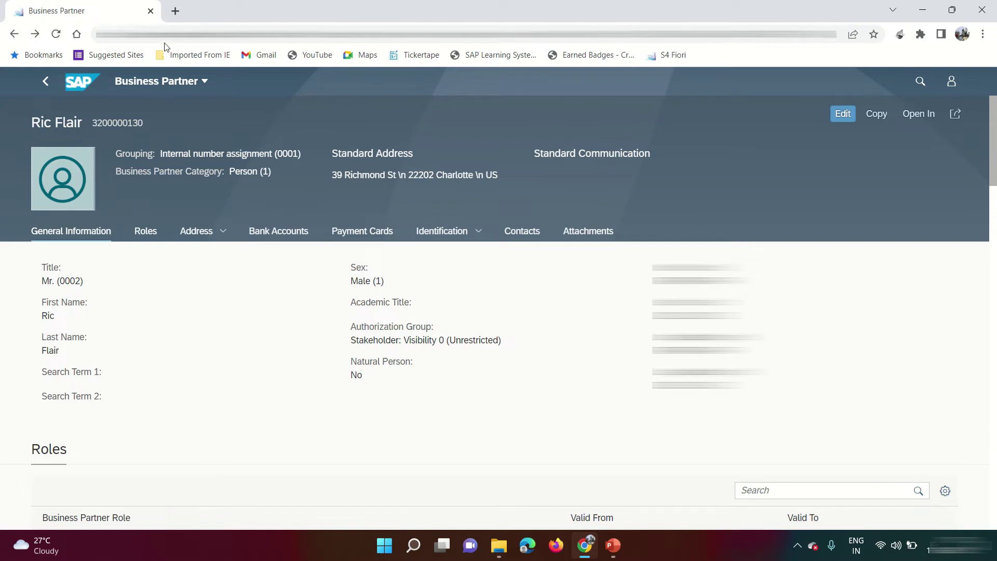
# - Launch Create Incoming Invoices from the S4 Fiori launchpad in a new tab, then return to the partner
pyautogui.click(177, 11)
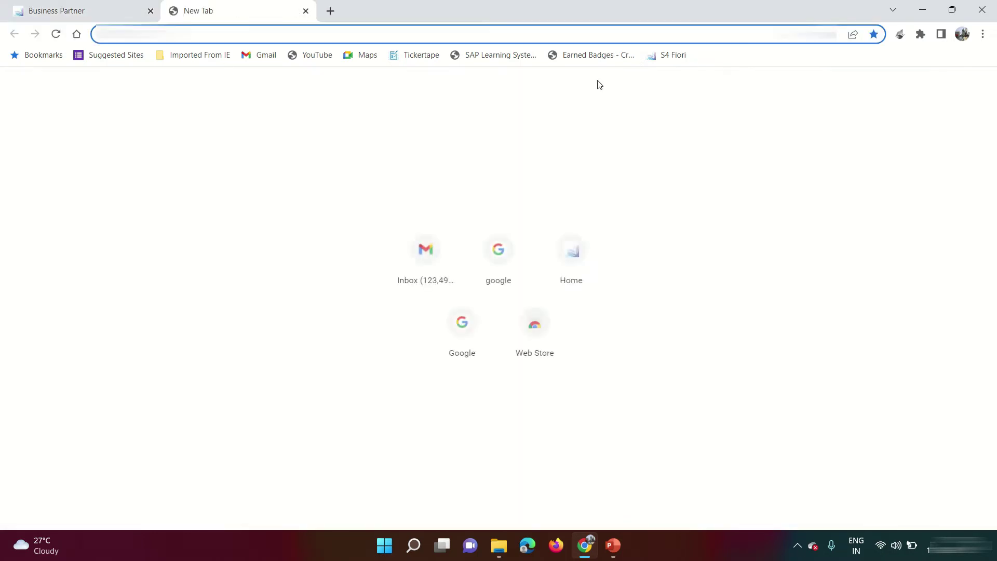
pyautogui.click(659, 57)
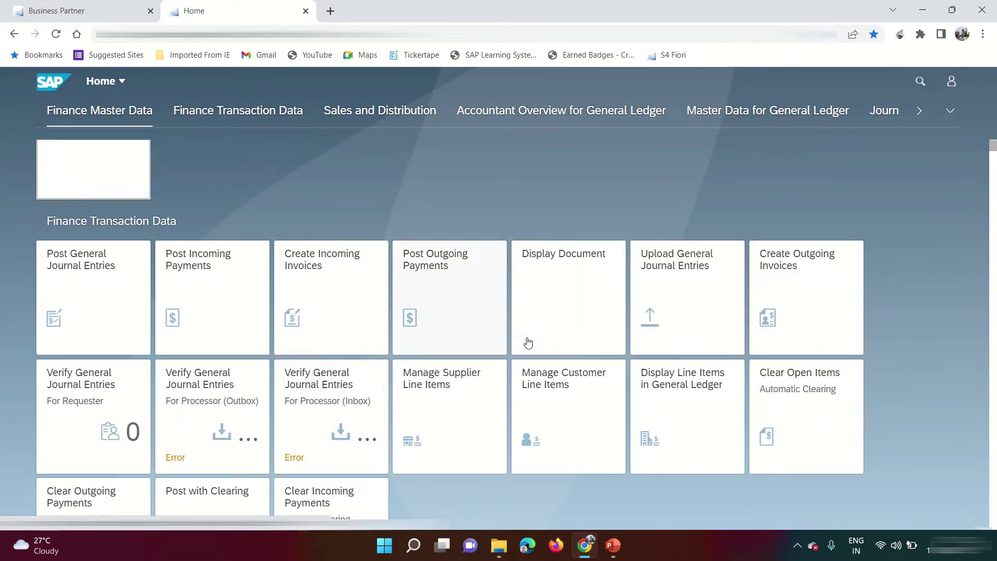
pyautogui.click(341, 300)
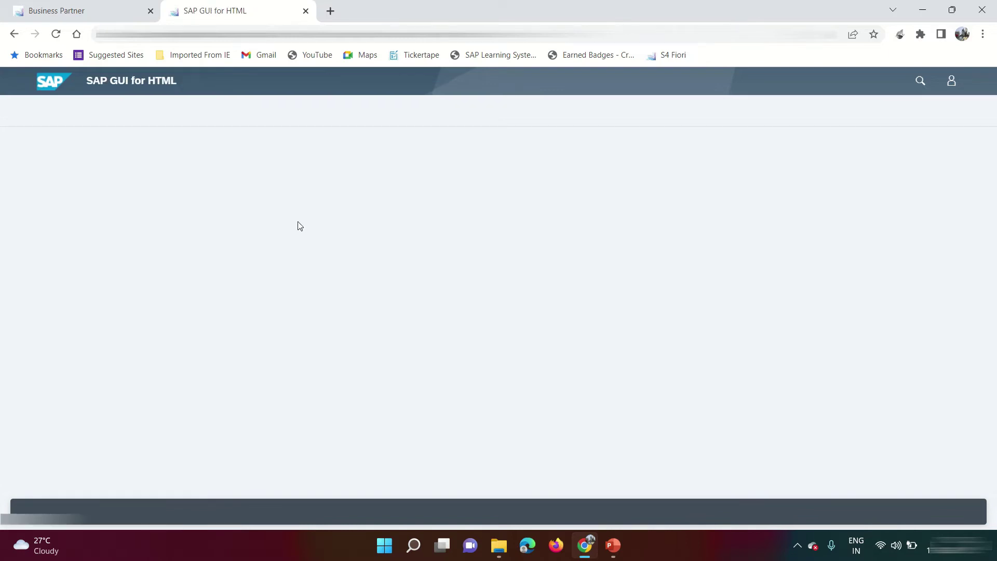
pyautogui.click(120, 15)
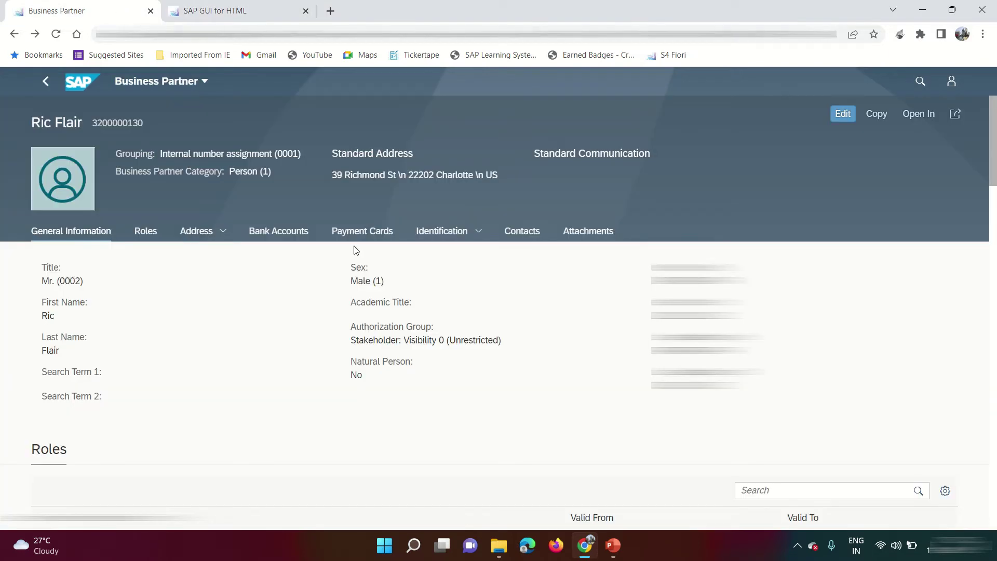
# - Set the partner's Search Term 1 to its first name, save, and return to the vendor invoice form
pyautogui.click(843, 115)
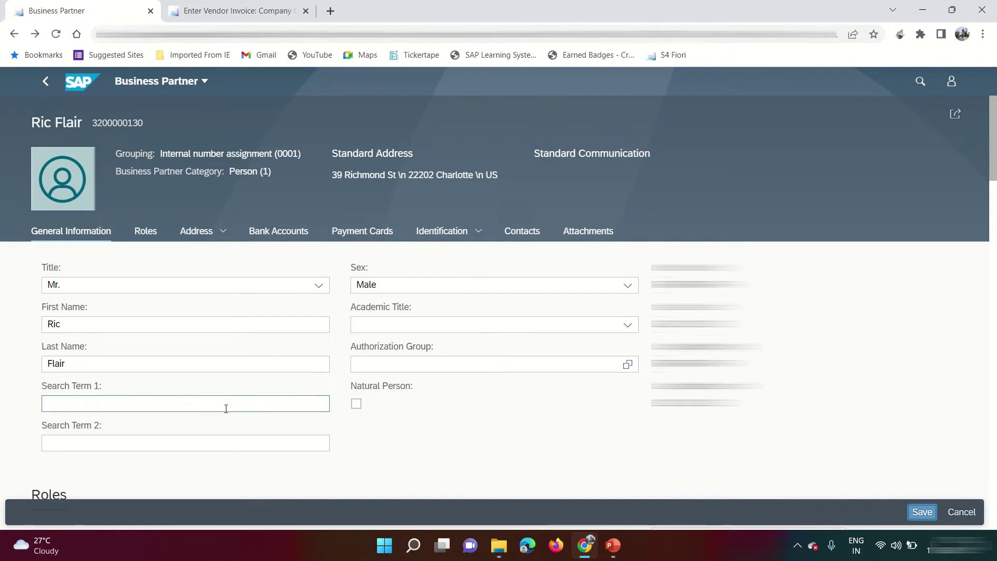
pyautogui.click(220, 403)
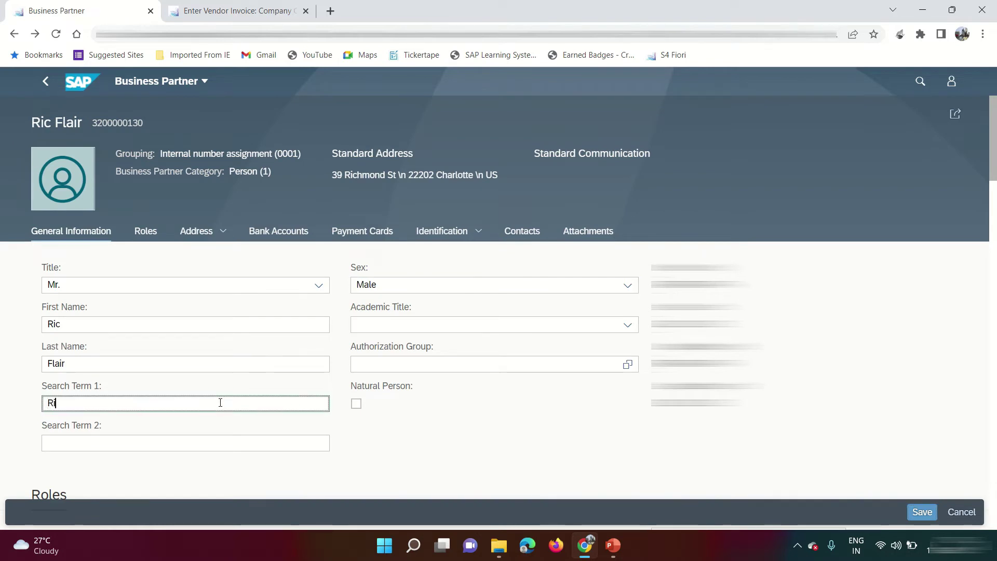
pyautogui.write('Ric')
pyautogui.click(923, 513)
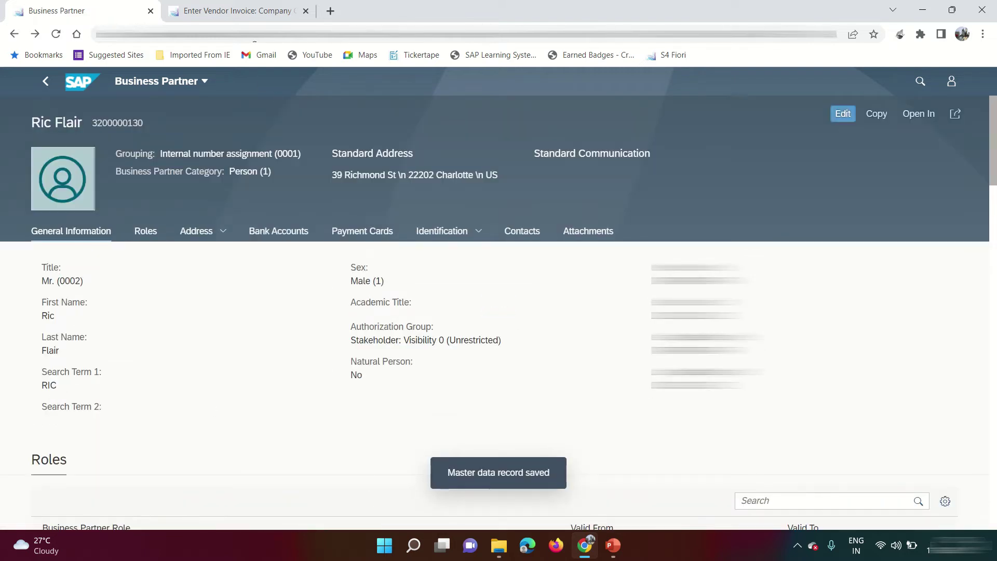
pyautogui.click(246, 20)
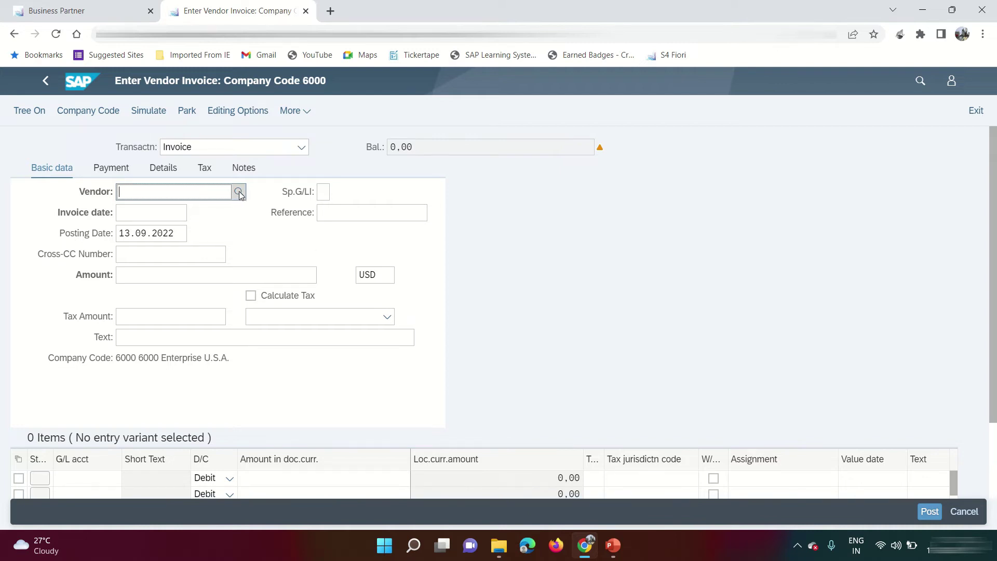
# - Look up supplier 100030 (search term RIC) by company code and set it as the invoice vendor
pyautogui.press('F4')
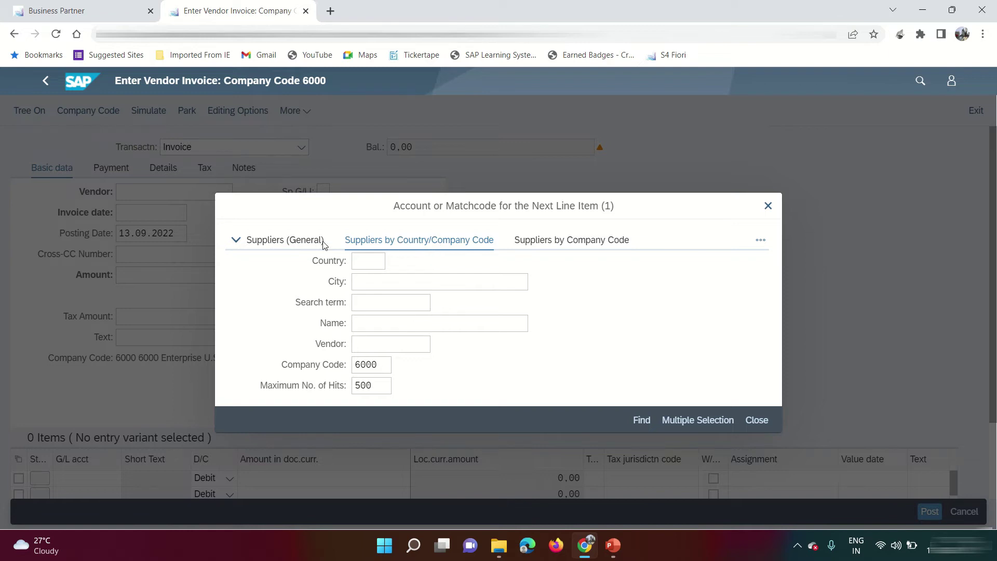
pyautogui.click(588, 241)
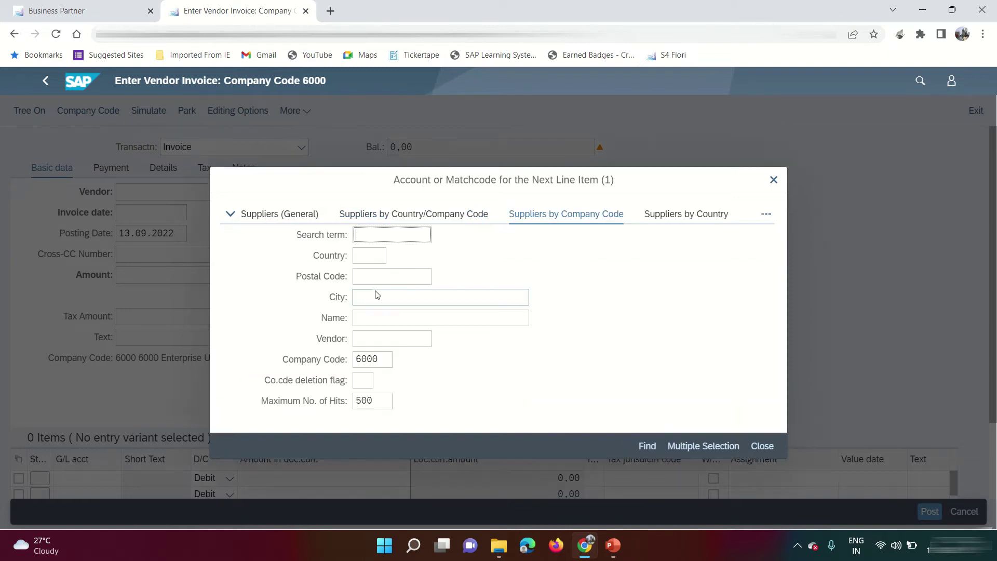
pyautogui.click(648, 447)
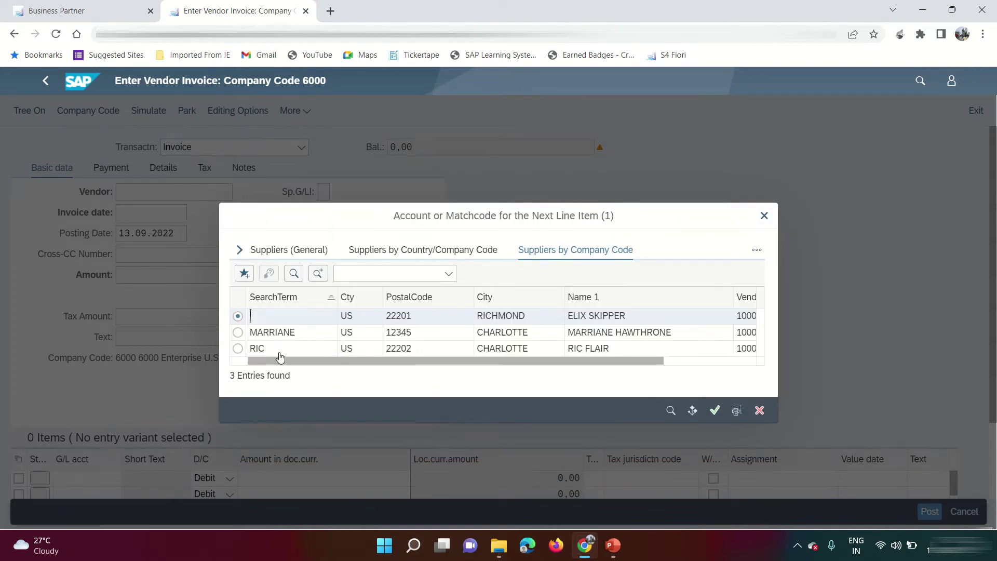
pyautogui.click(277, 354)
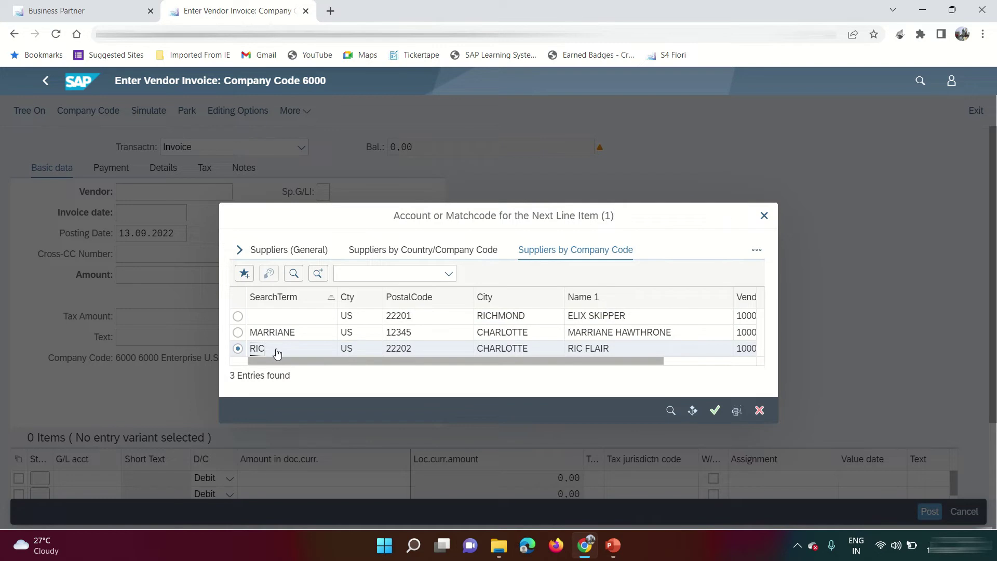
pyautogui.click(715, 411)
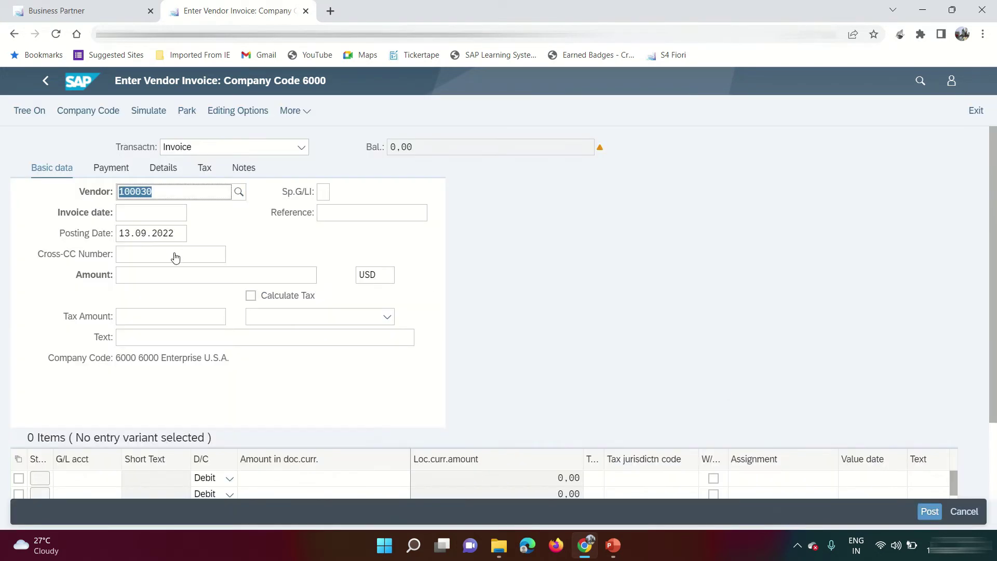
# - Copy posting date 13.09.2022 into Invoice date, and enter amount 100 and reference 'Inv 1'
pyautogui.moveTo(179, 235); pyautogui.dragTo(81, 236)
pyautogui.hotkey('ctrl', 'c')
pyautogui.click(150, 212)
pyautogui.hotkey('ctrl', 'v')
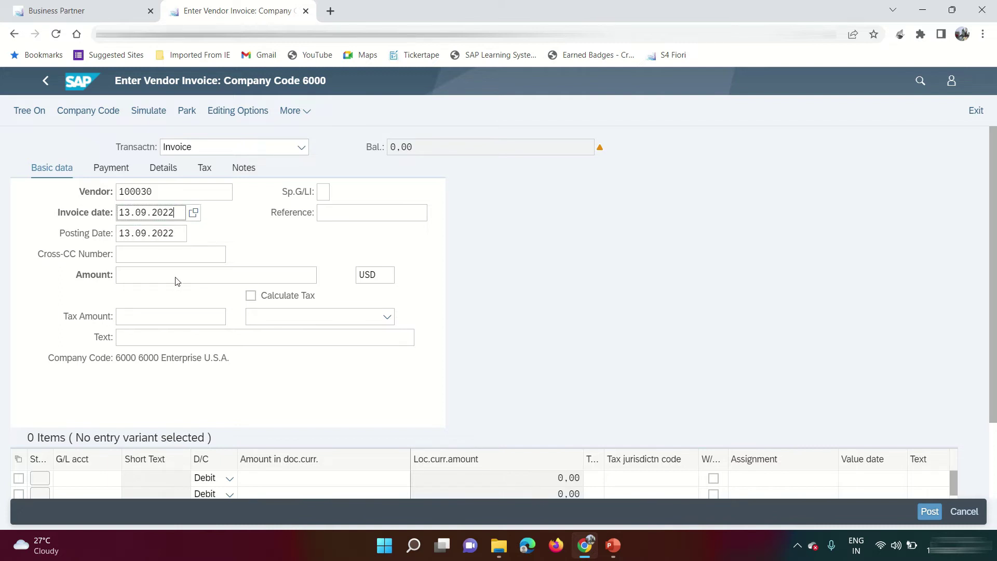
pyautogui.click(176, 274)
pyautogui.write('100')
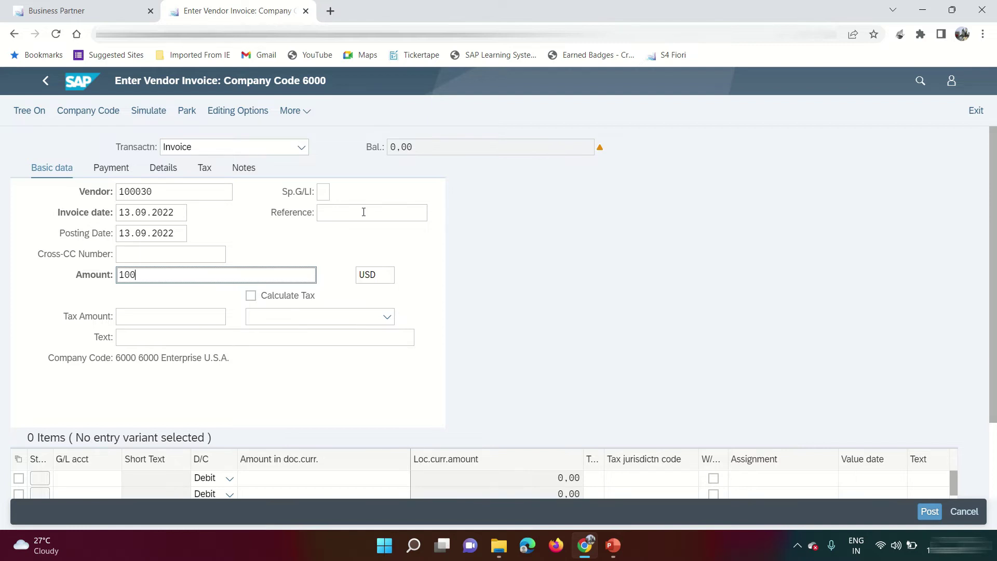
pyautogui.click(363, 211)
pyautogui.write('Inv 100')
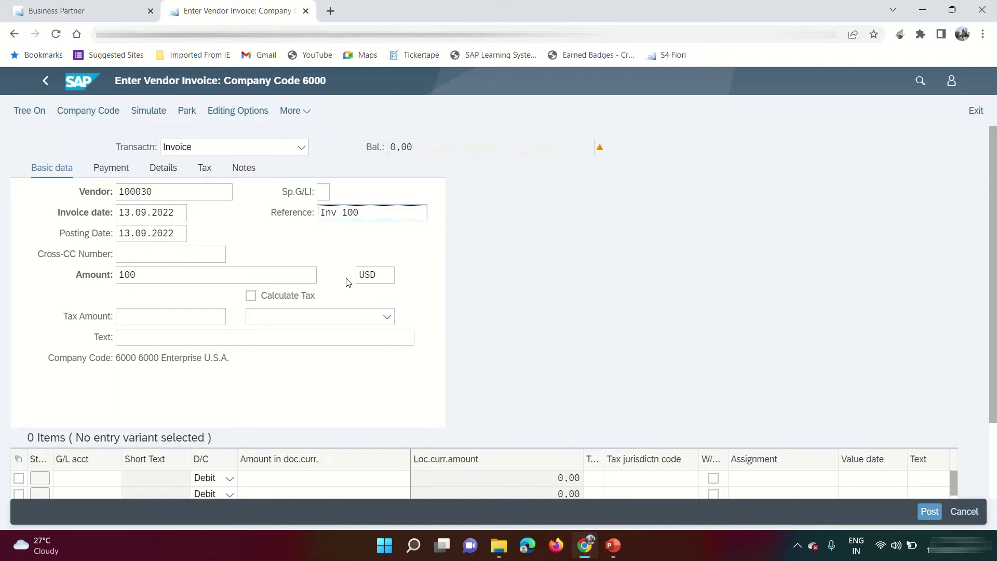
pyautogui.scroll(-2, 192, 311)
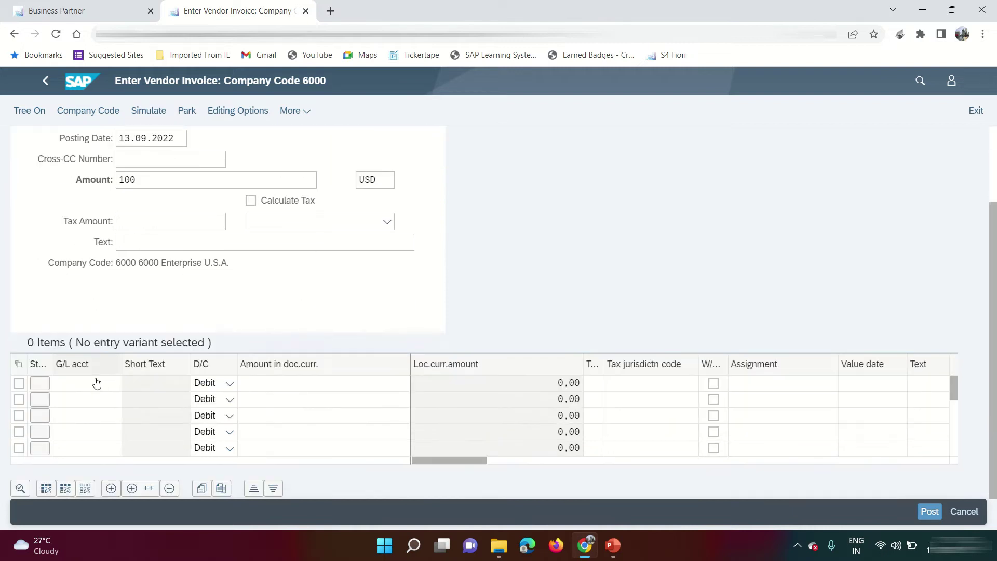
# - Assign G/L account 651000 Office Supplies to the first item row
pyautogui.click(129, 385)
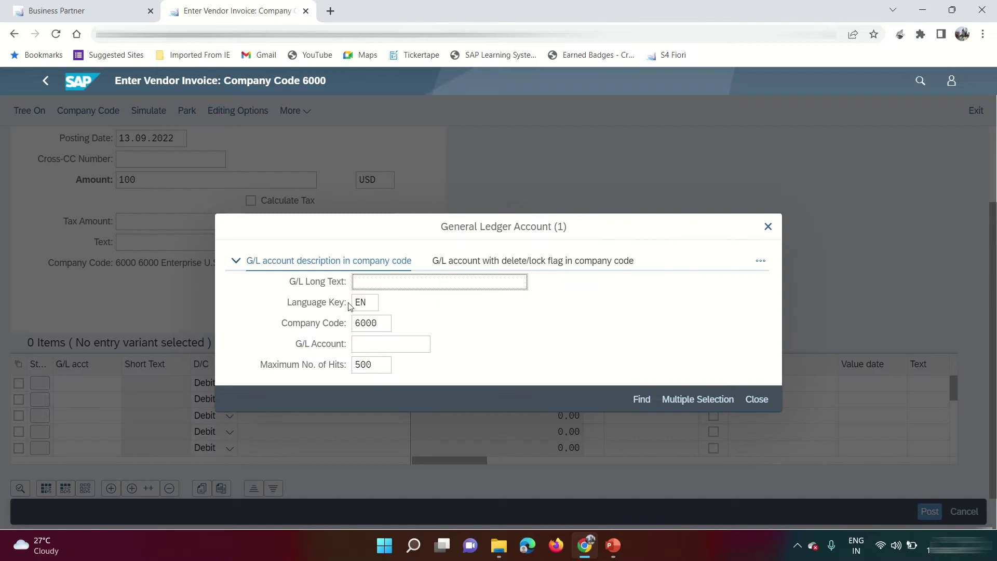
pyautogui.click(382, 285)
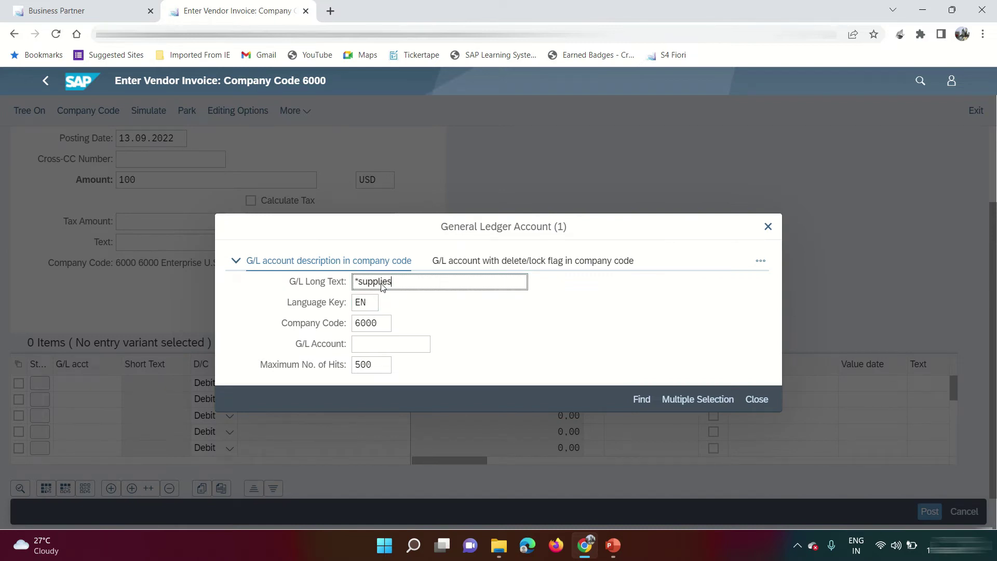
pyautogui.click(642, 403)
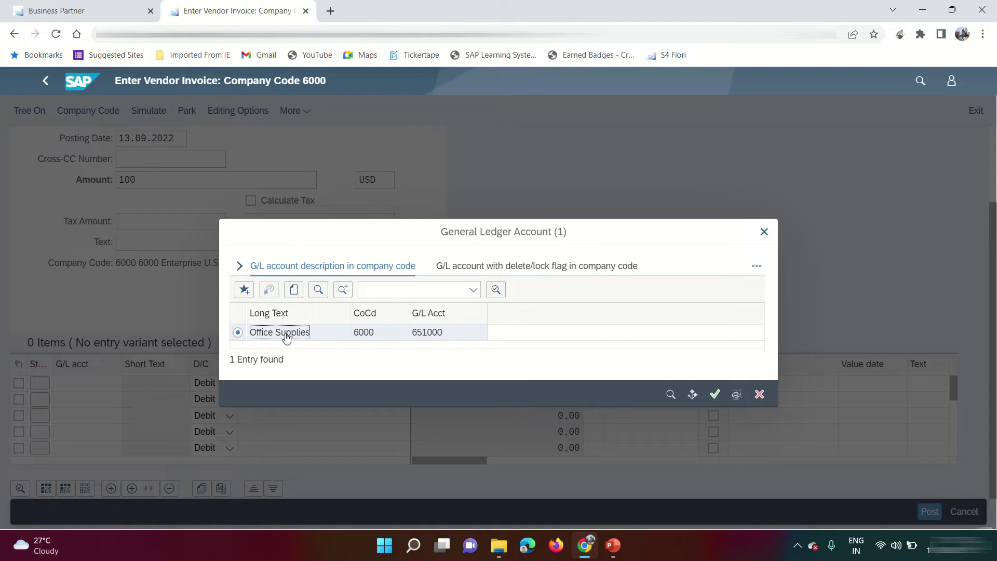
pyautogui.click(715, 394)
pyautogui.click(349, 385)
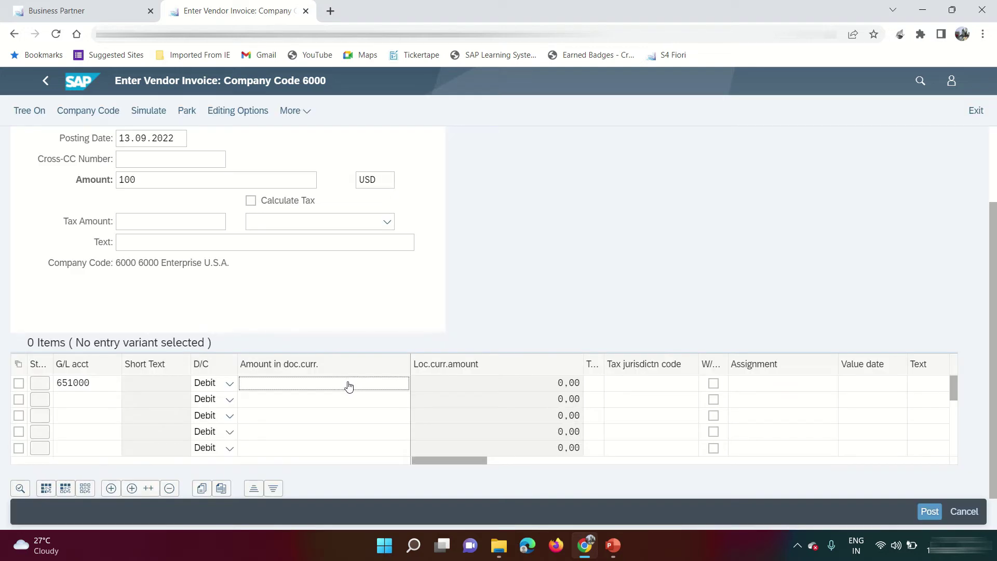
pyautogui.press('Tab')
pyautogui.press('Tab')
pyautogui.press('Tab')
pyautogui.press('Tab')
pyautogui.press('Tab')
pyautogui.press('Tab')
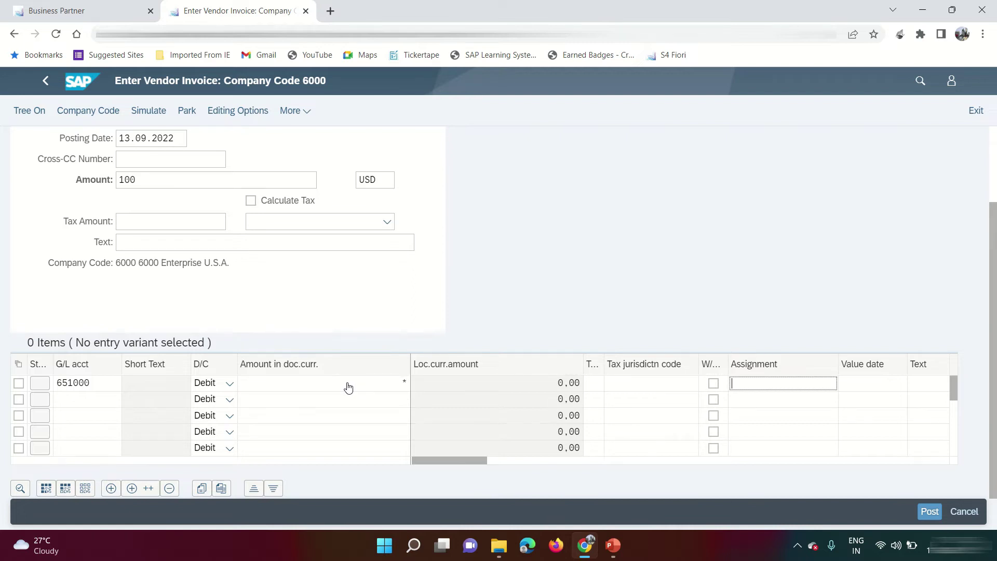
pyautogui.press('Tab')
pyautogui.press('Tab')
pyautogui.press('Tab')
pyautogui.press('Tab')
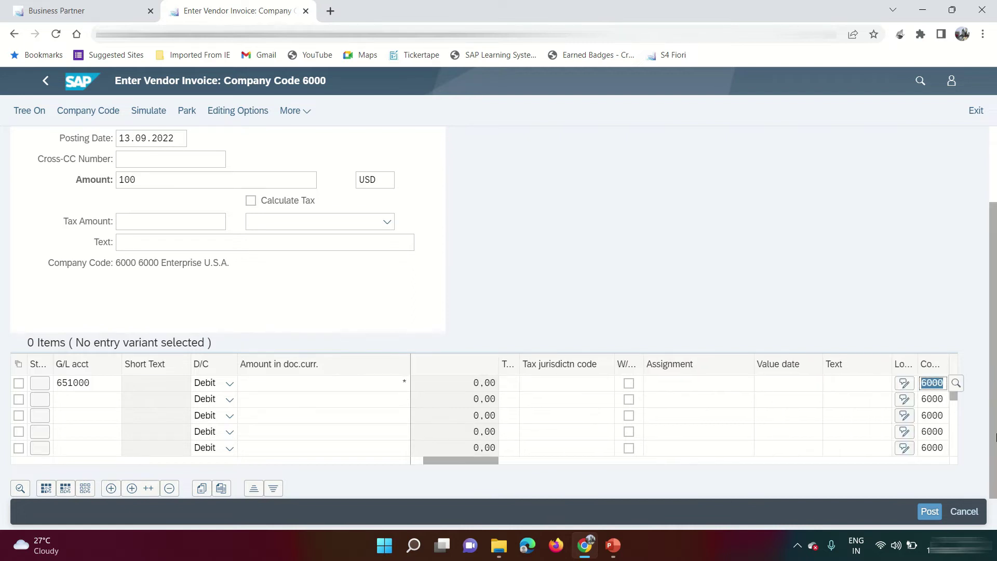
pyautogui.press('Tab')
pyautogui.press('Tab')
pyautogui.press('Tab')
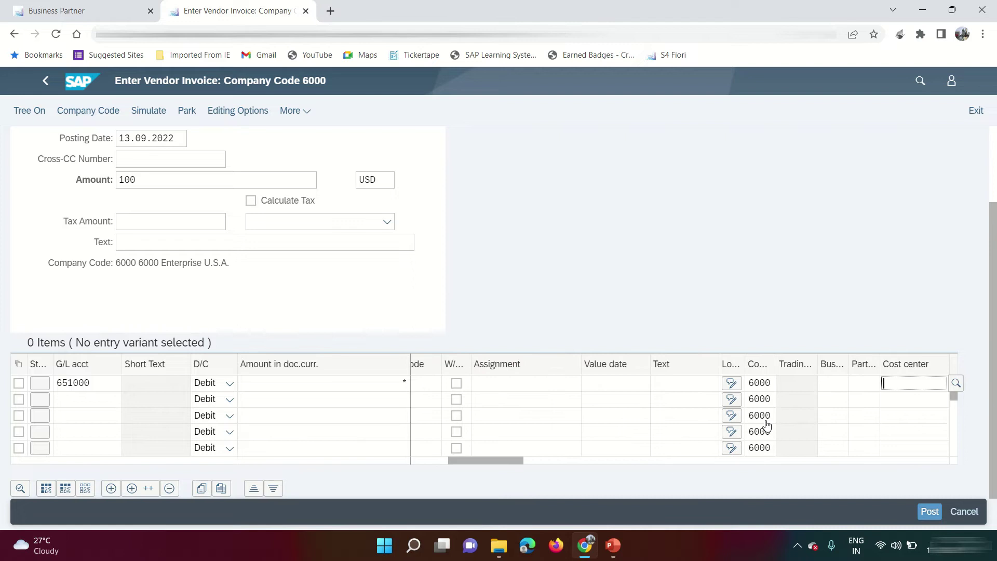
pyautogui.click(955, 383)
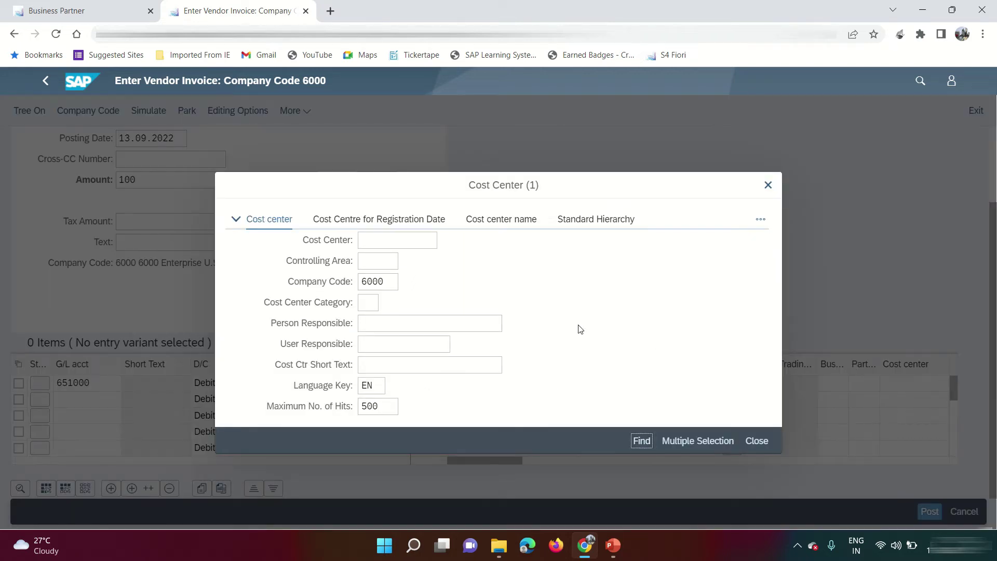
pyautogui.press('Return')
pyautogui.click(715, 394)
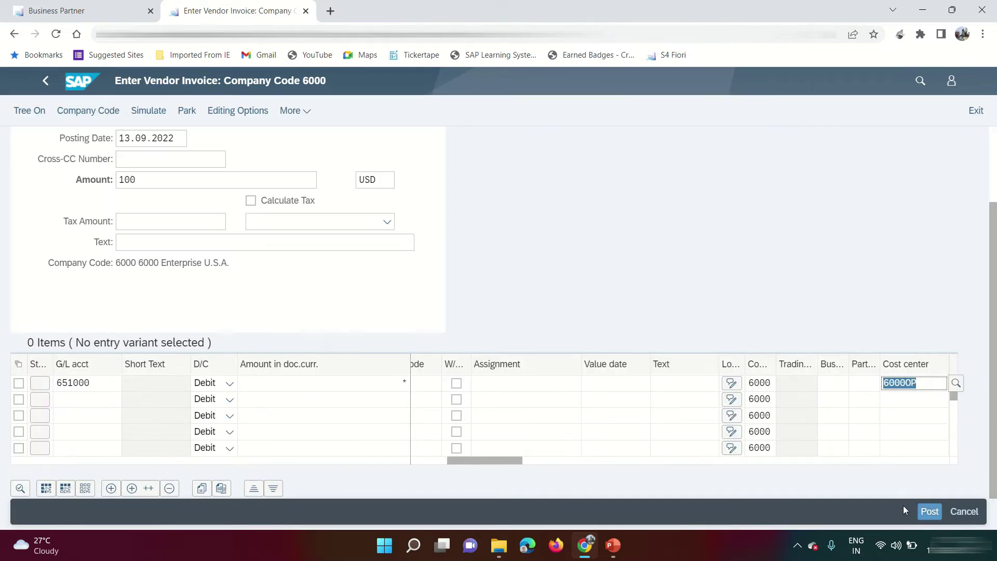
pyautogui.click(929, 512)
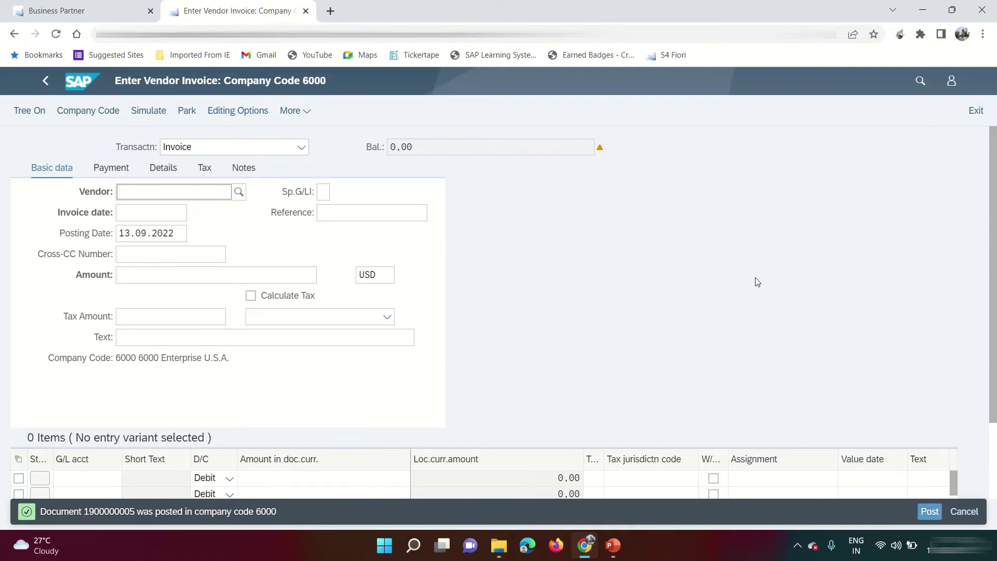
# - In a new tab, load the Fiori launchpad and search for 'manage supplier line item'
pyautogui.click(331, 12)
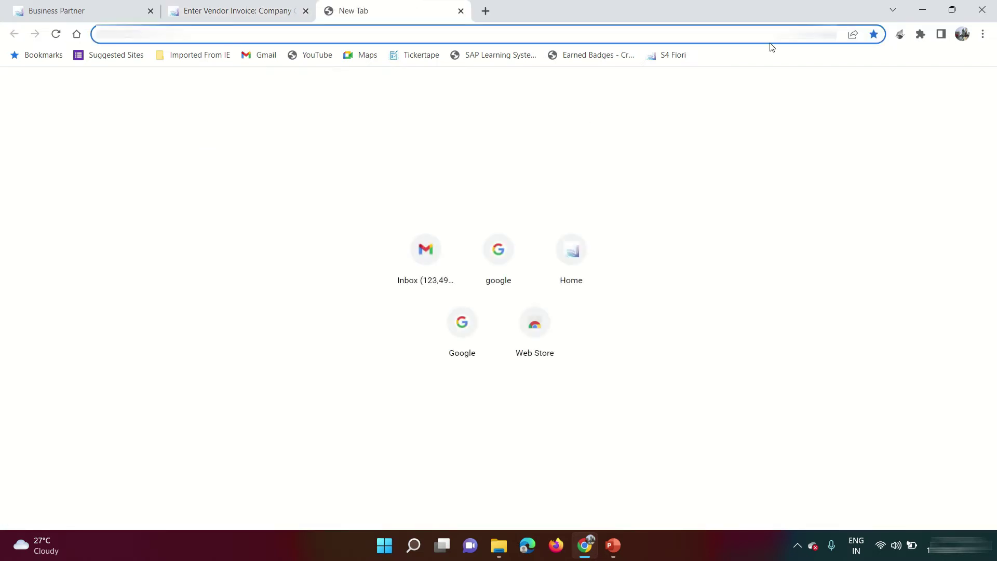
pyautogui.click(675, 56)
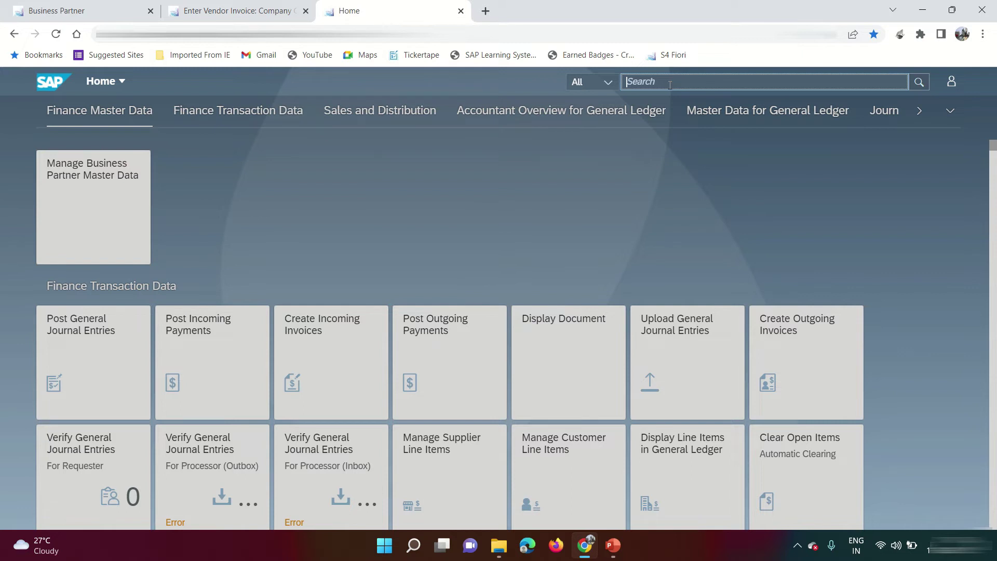
pyautogui.write('manage supplier line item')
pyautogui.click(918, 86)
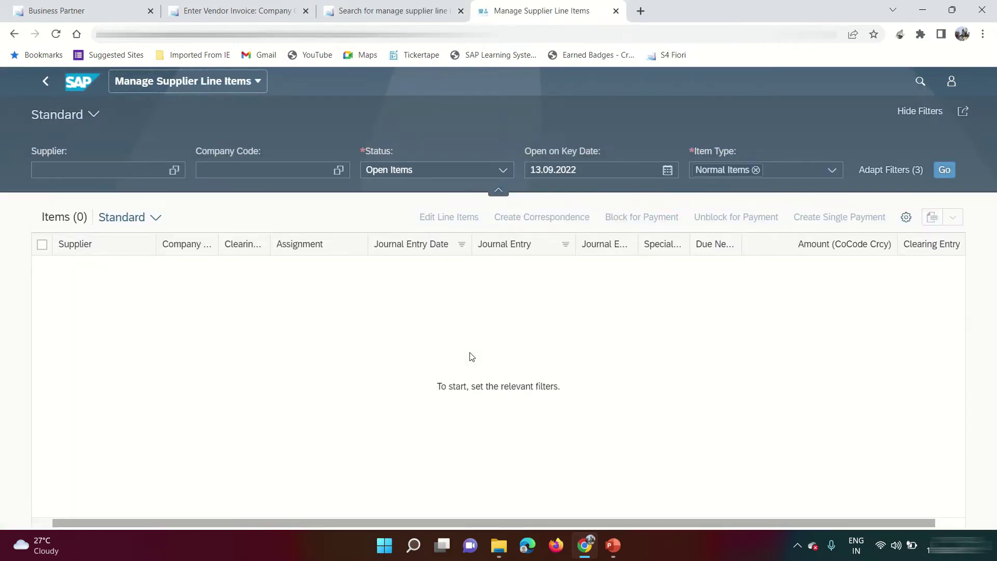
# - List all supplier line items, regardless of status, for company code 6000
pyautogui.click(503, 170)
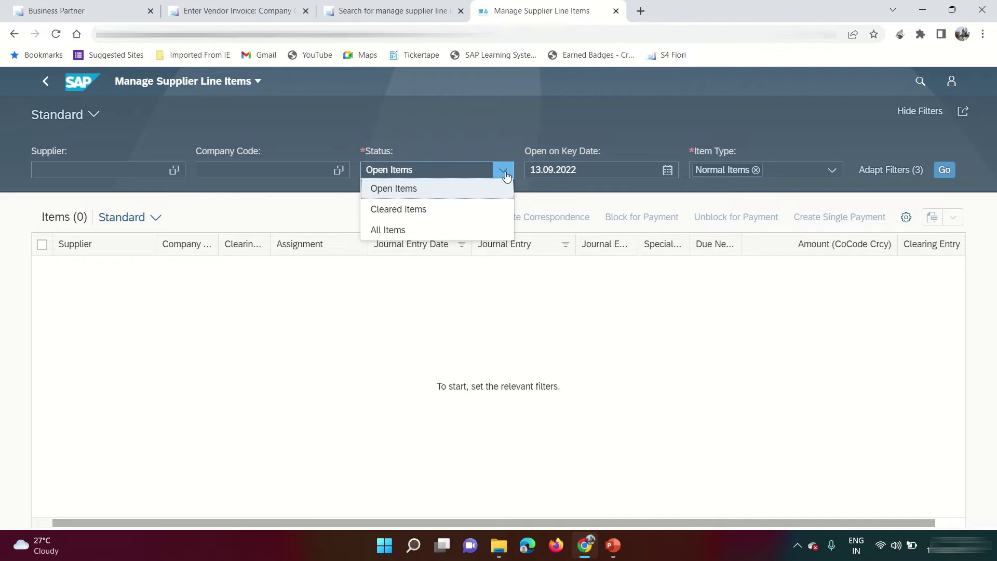
pyautogui.click(391, 230)
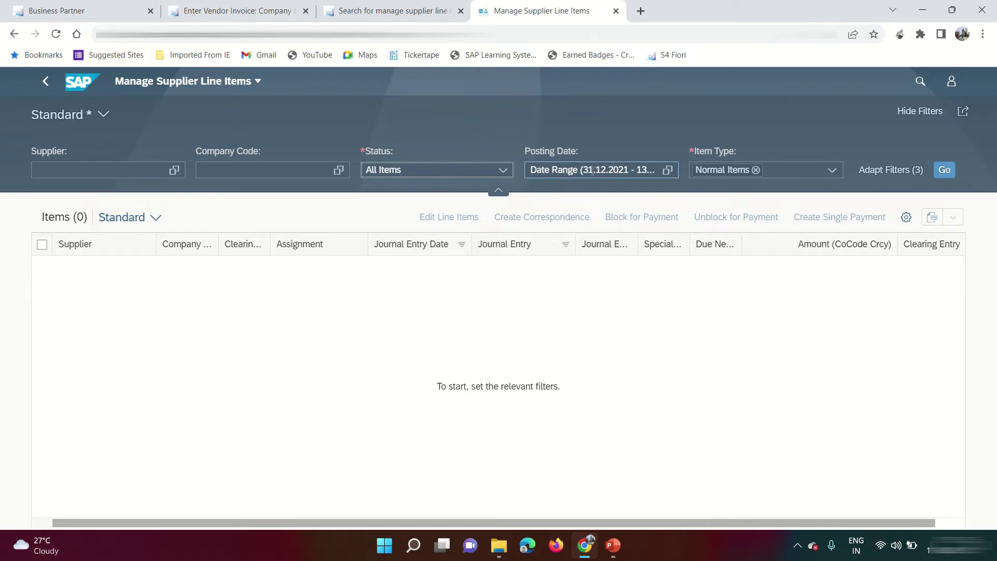
pyautogui.click(944, 170)
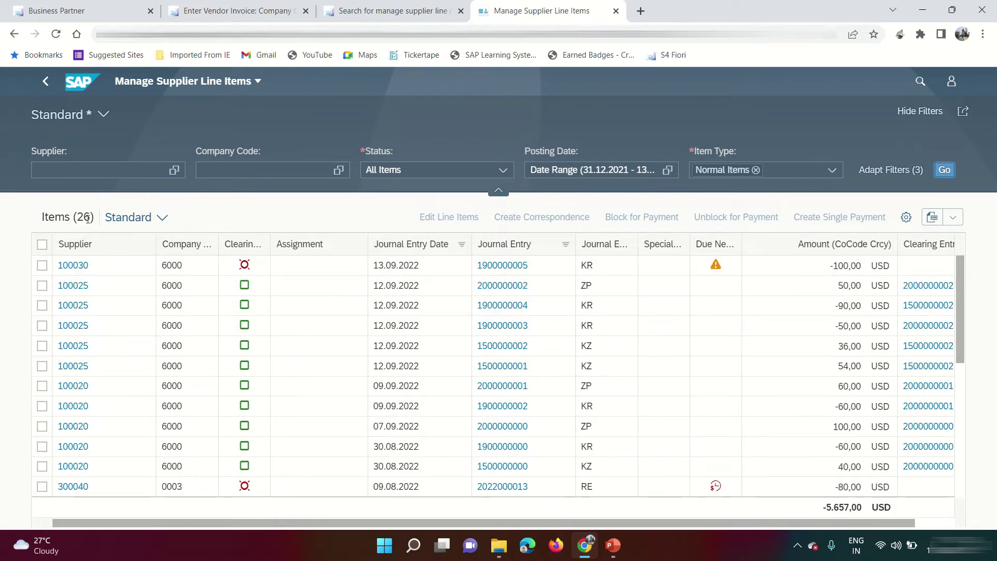
pyautogui.click(233, 168)
pyautogui.write('6000 (6000 Enterprise')
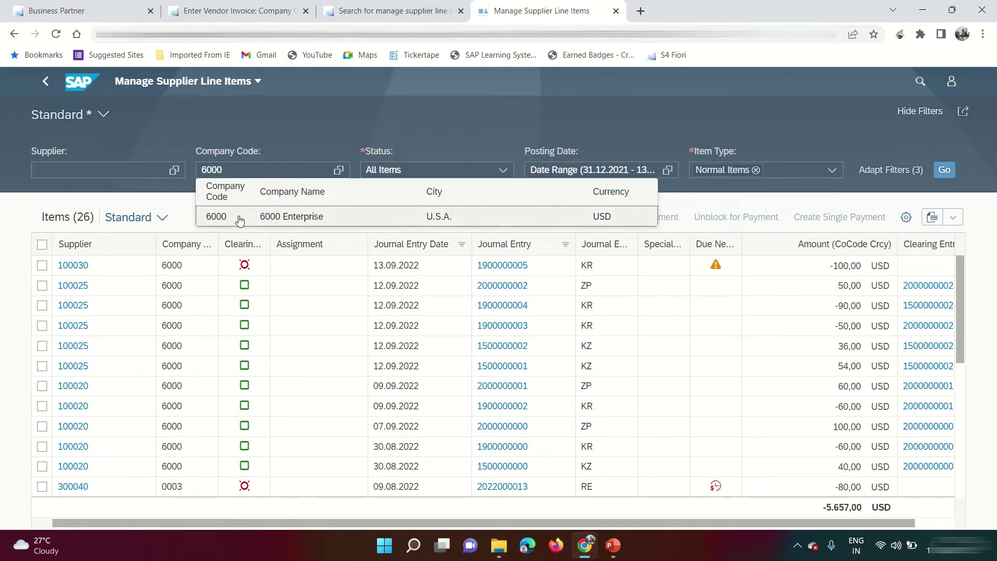
pyautogui.click(240, 218)
pyautogui.click(944, 169)
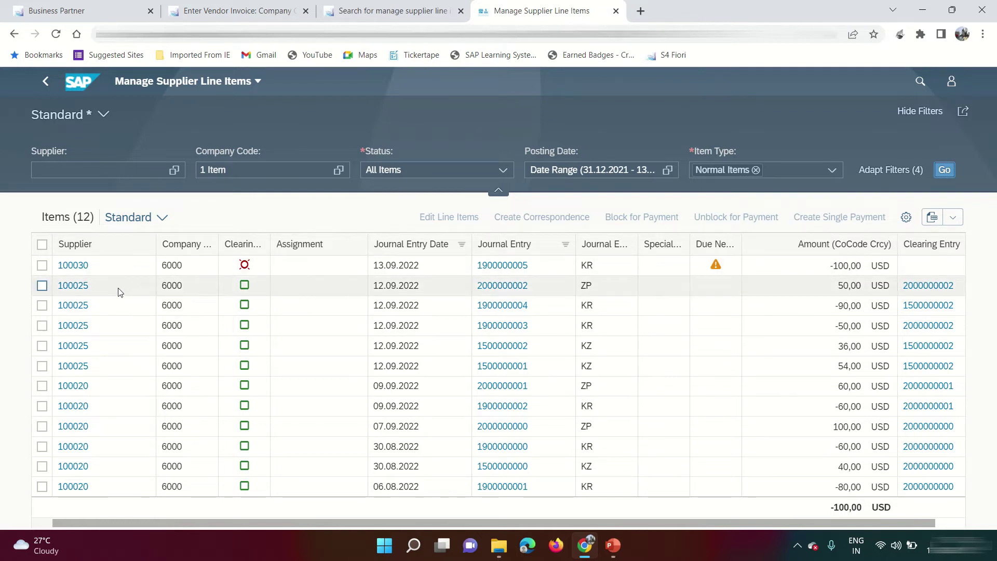
pyautogui.click(95, 11)
pyautogui.click(521, 10)
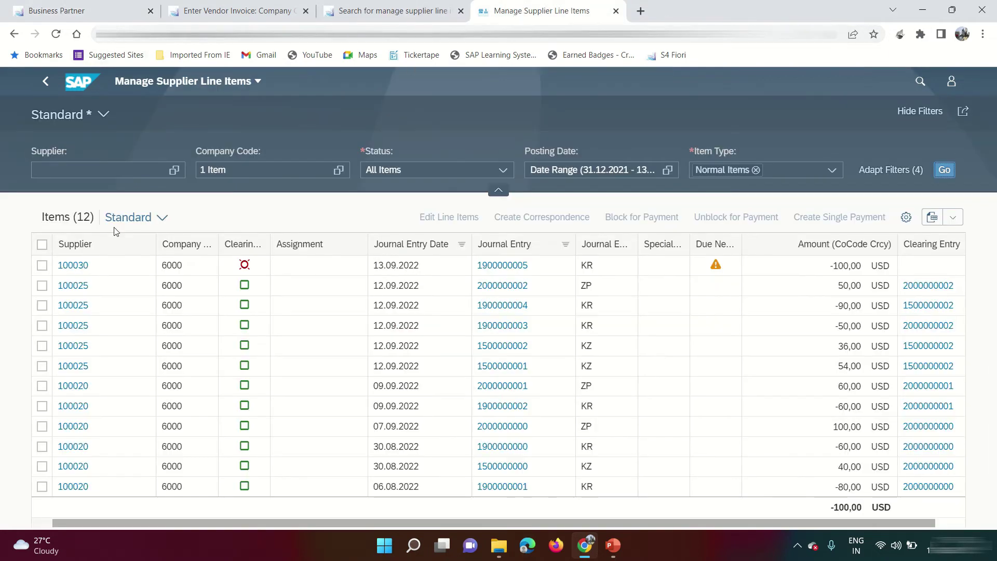
pyautogui.moveTo(89, 266); pyautogui.dragTo(63, 270)
pyautogui.hotkey('ctrl', 'c')
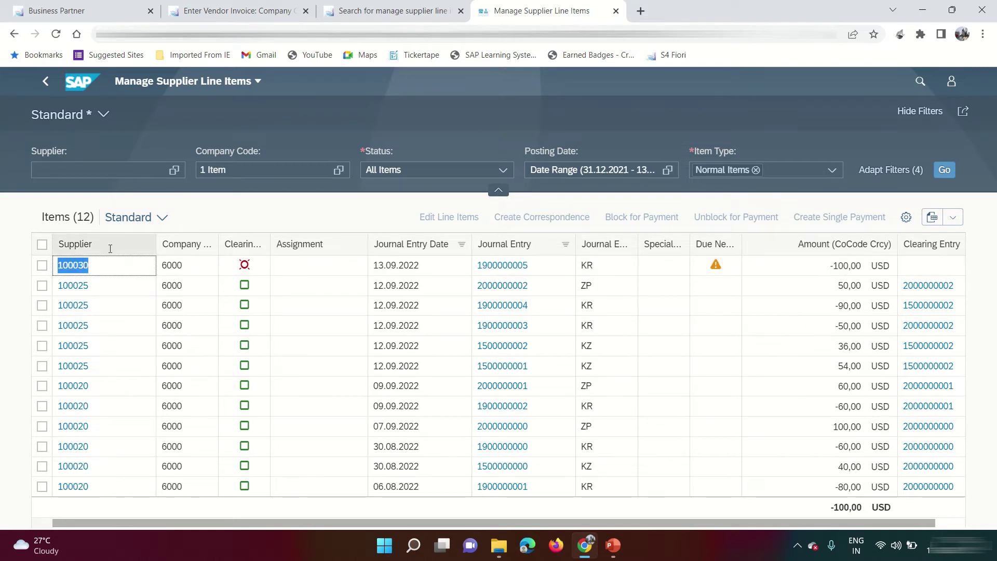
pyautogui.click(150, 242)
pyautogui.click(99, 307)
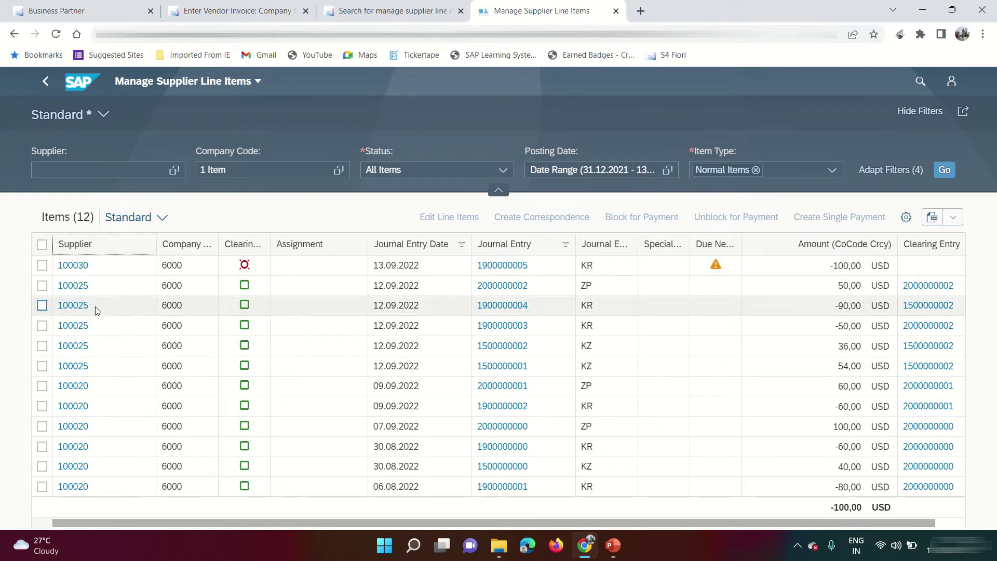
pyautogui.hotkey('ctrl', 'v')
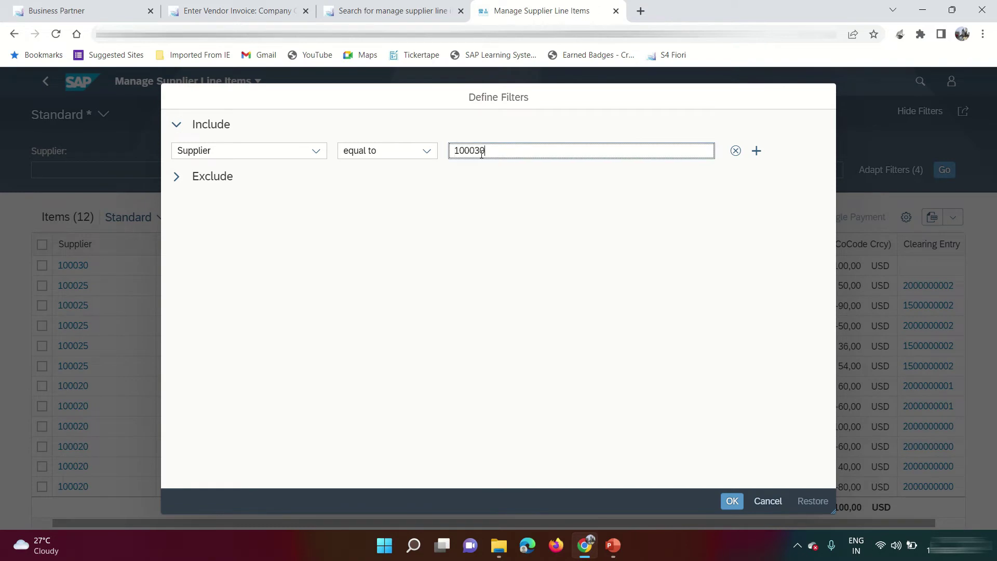
pyautogui.click(732, 501)
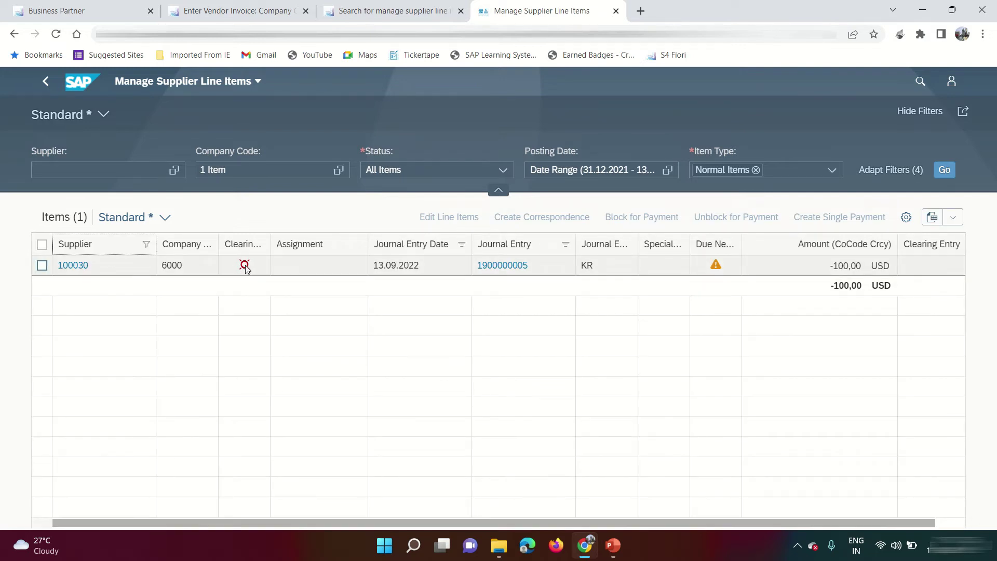
pyautogui.click(513, 264)
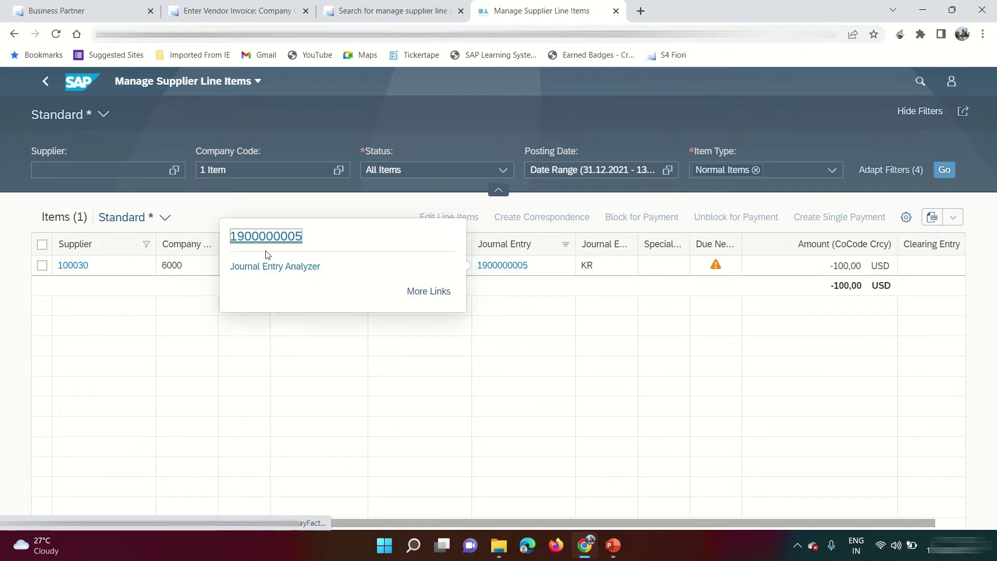
pyautogui.click(257, 237)
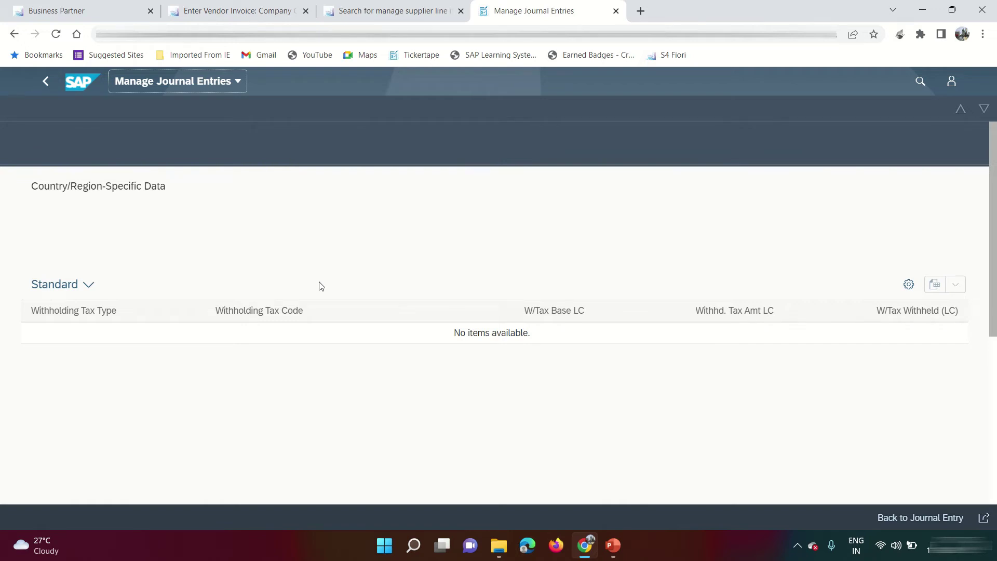
pyautogui.scroll(10, 320, 286)
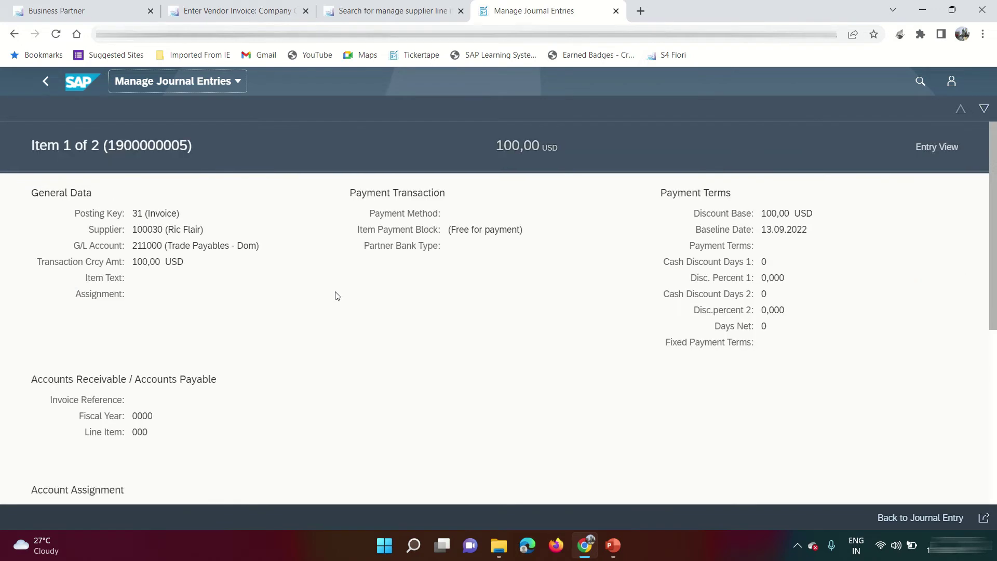
pyautogui.click(916, 518)
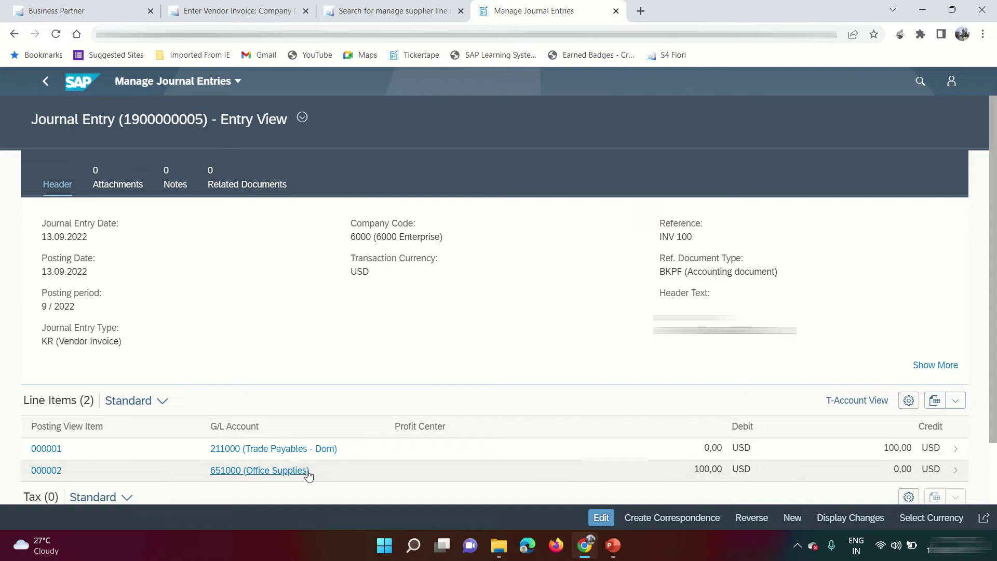
pyautogui.click(959, 452)
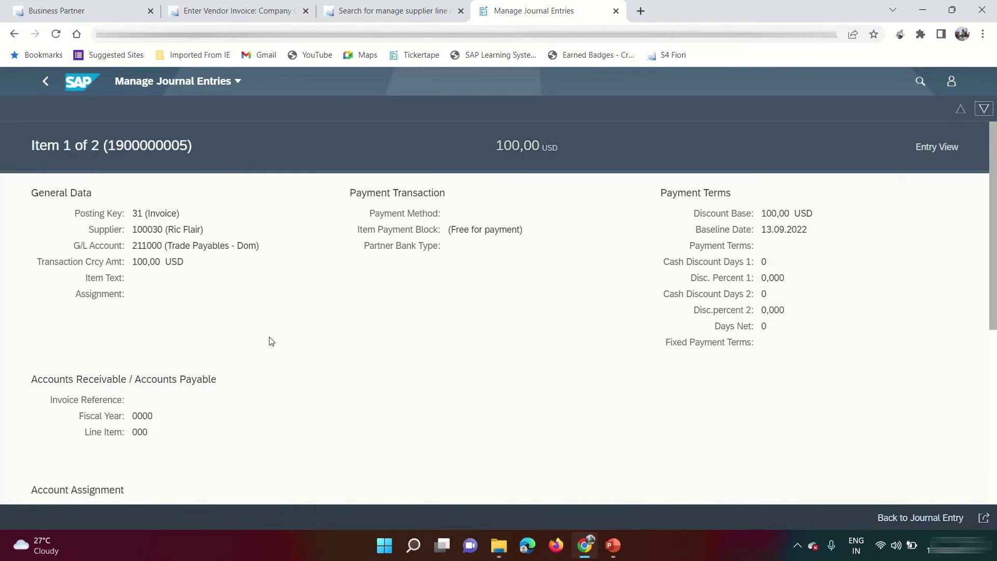
pyautogui.moveTo(808, 230); pyautogui.dragTo(765, 233)
pyautogui.click(790, 235)
pyautogui.moveTo(808, 230); pyautogui.dragTo(762, 235)
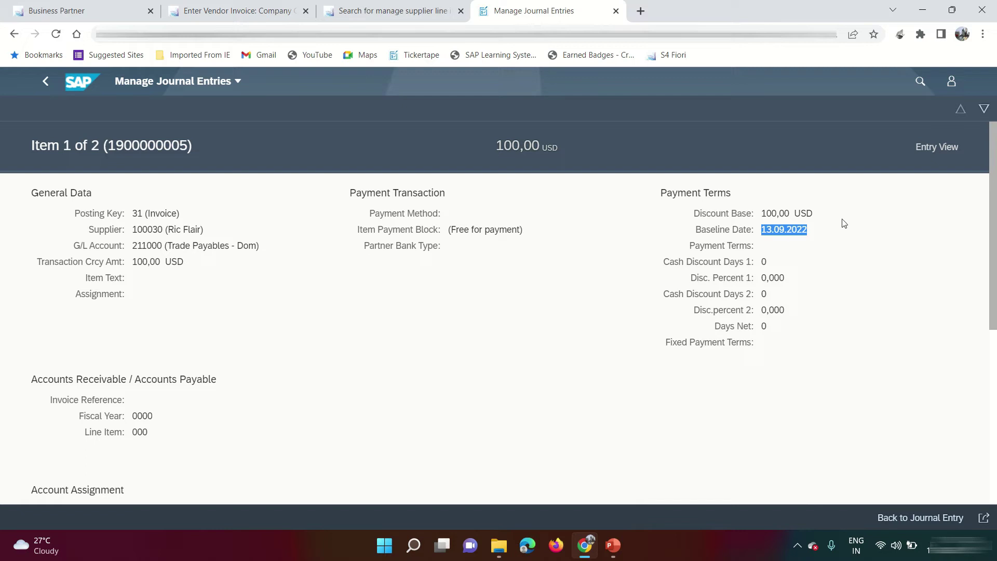
pyautogui.click(47, 86)
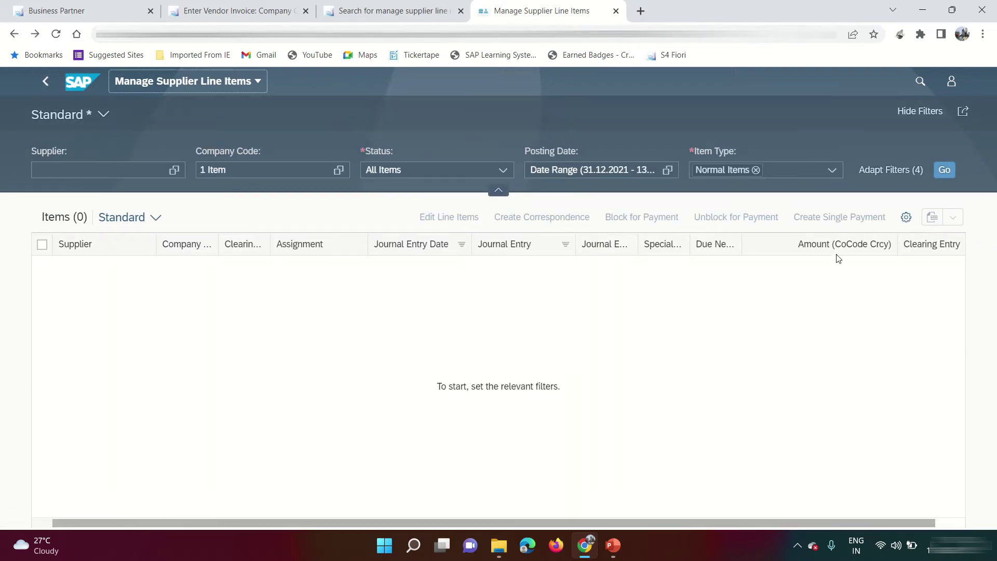
# - Refresh the supplier line items, then return to the Fiori home and start Post Outgoing Payments
pyautogui.click(944, 171)
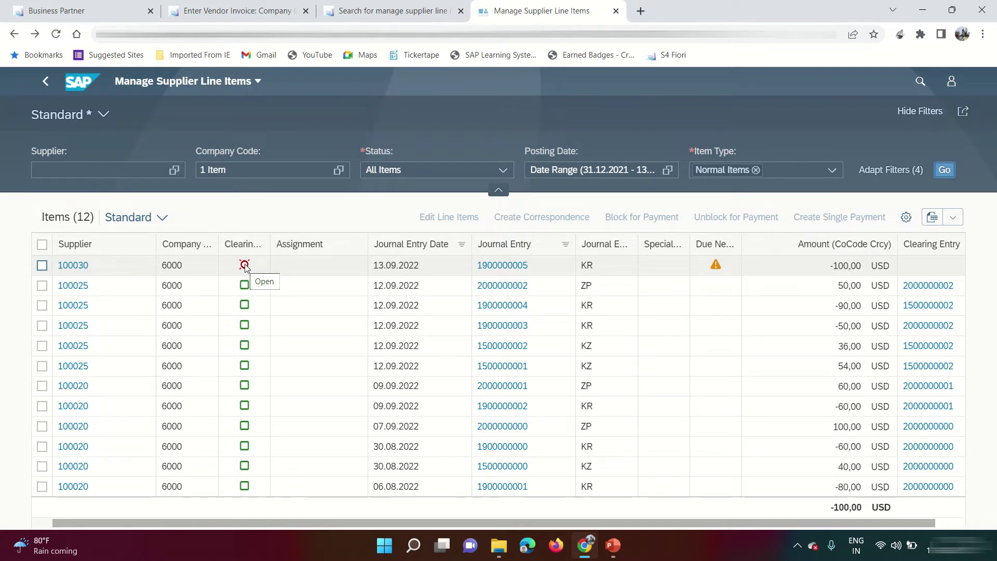
pyautogui.click(77, 11)
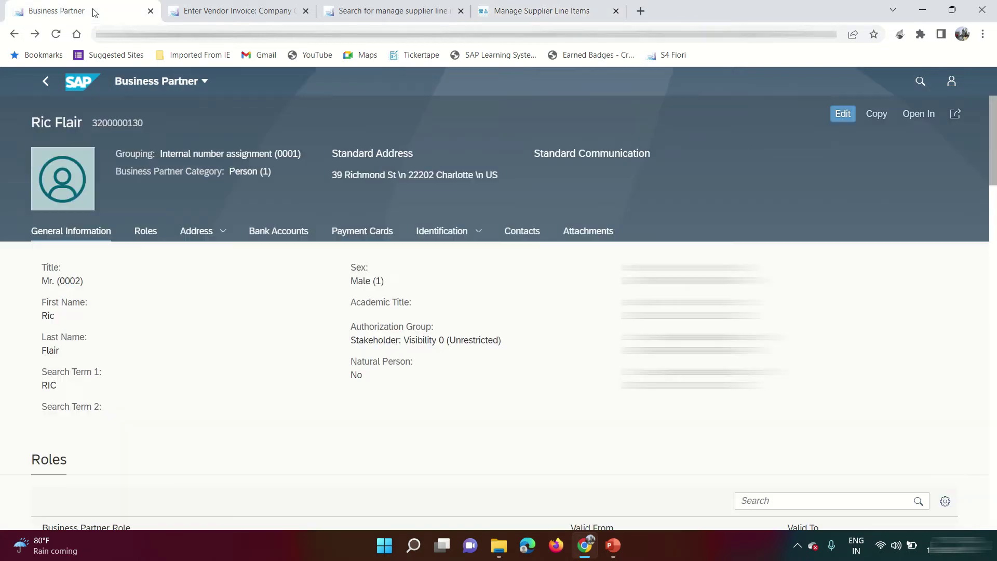
pyautogui.click(79, 89)
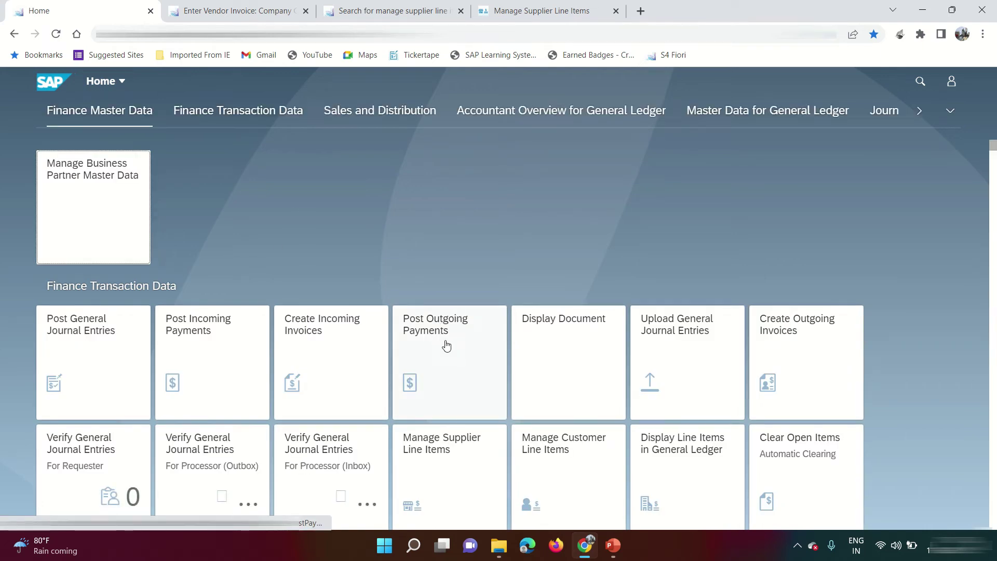
pyautogui.click(446, 358)
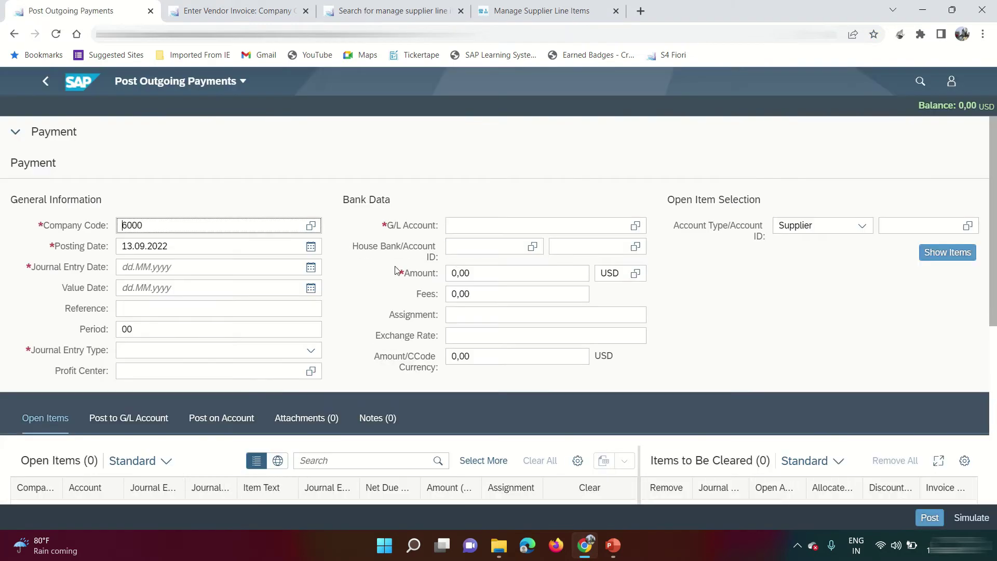
# - Copy posting date 13.09.2022 into the Journal Entry Date
pyautogui.moveTo(172, 251); pyautogui.dragTo(97, 259)
pyautogui.hotkey('ctrl', 'c')
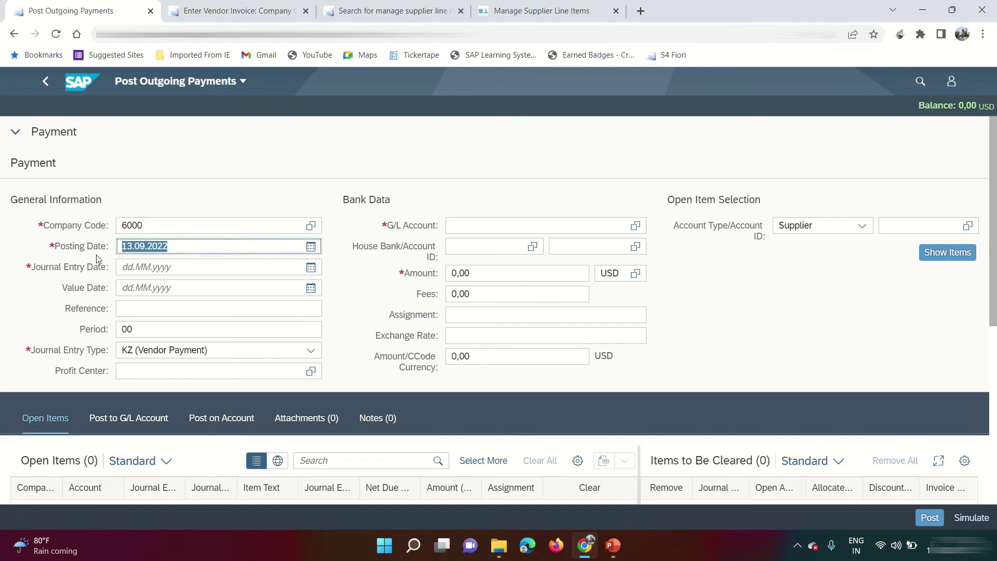
pyautogui.click(170, 274)
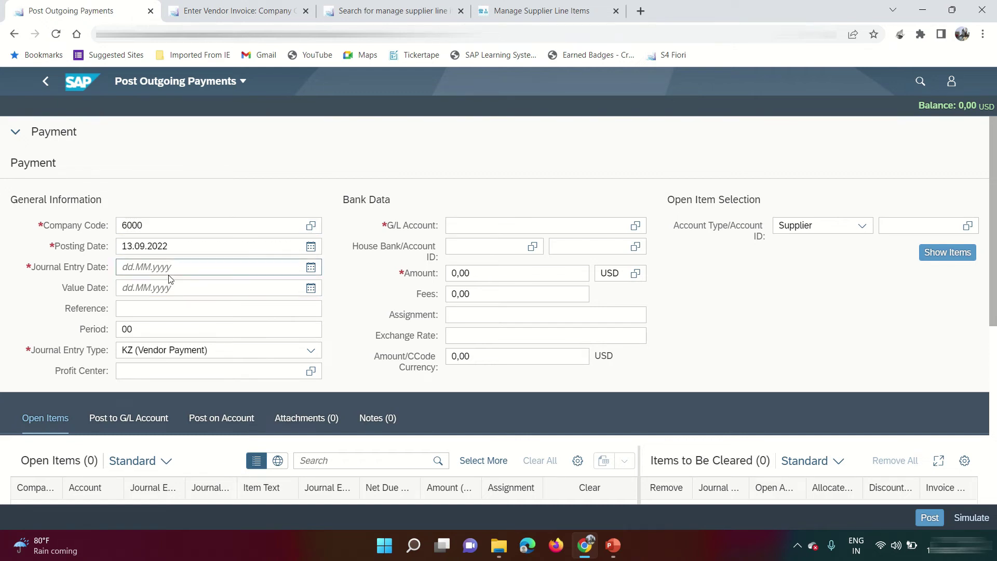
pyautogui.click(165, 267)
pyautogui.hotkey('ctrl', 'v')
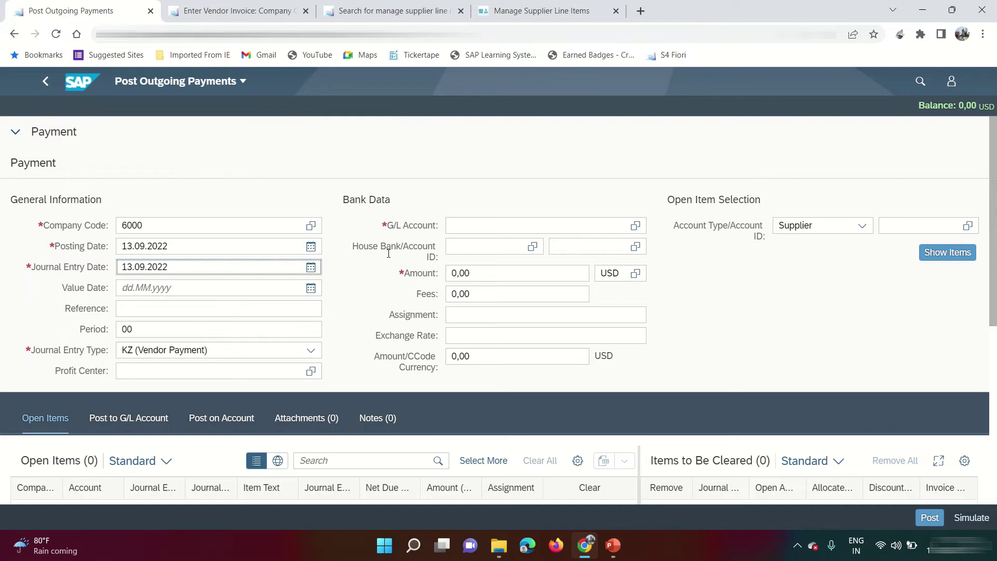
# - Select G/L account 111000 Cash Desk and enter a payment amount of 40
pyautogui.click(477, 229)
pyautogui.click(635, 225)
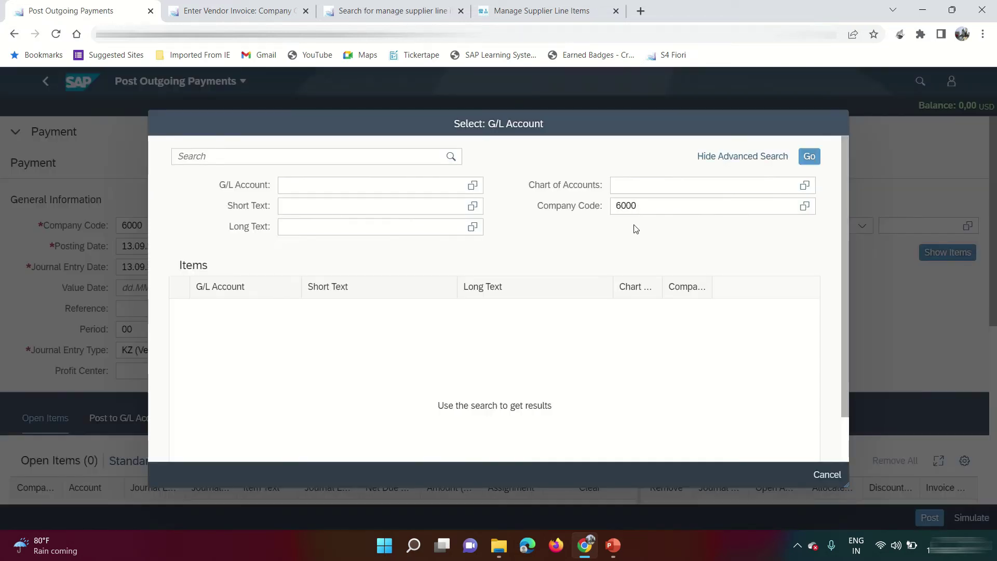
pyautogui.click(810, 157)
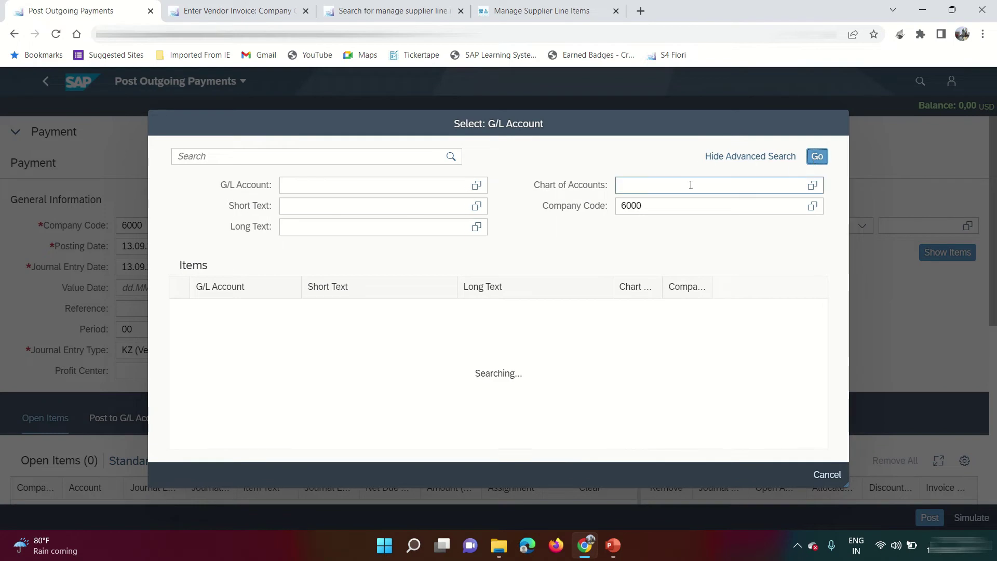
pyautogui.click(350, 308)
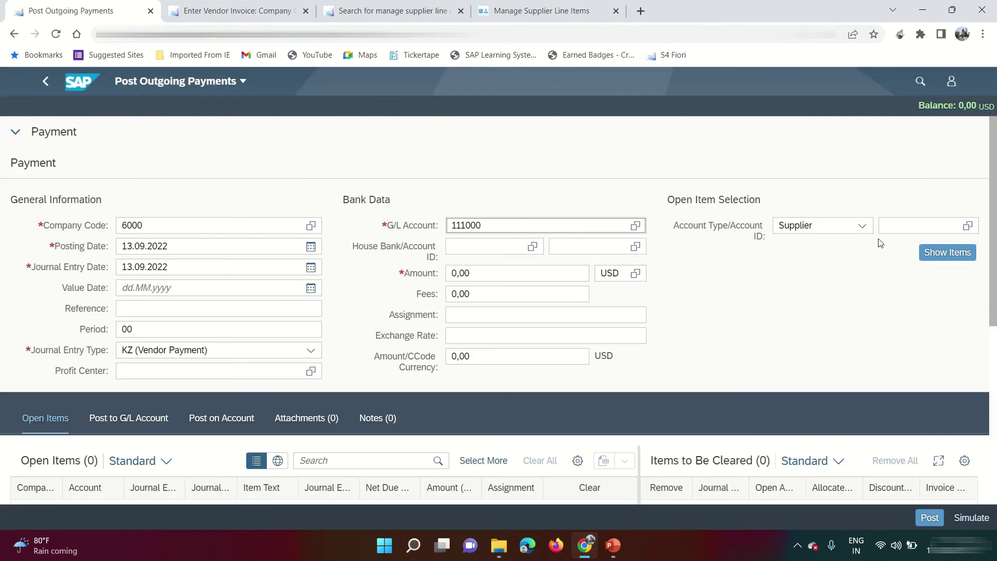
pyautogui.moveTo(470, 273); pyautogui.dragTo(440, 273)
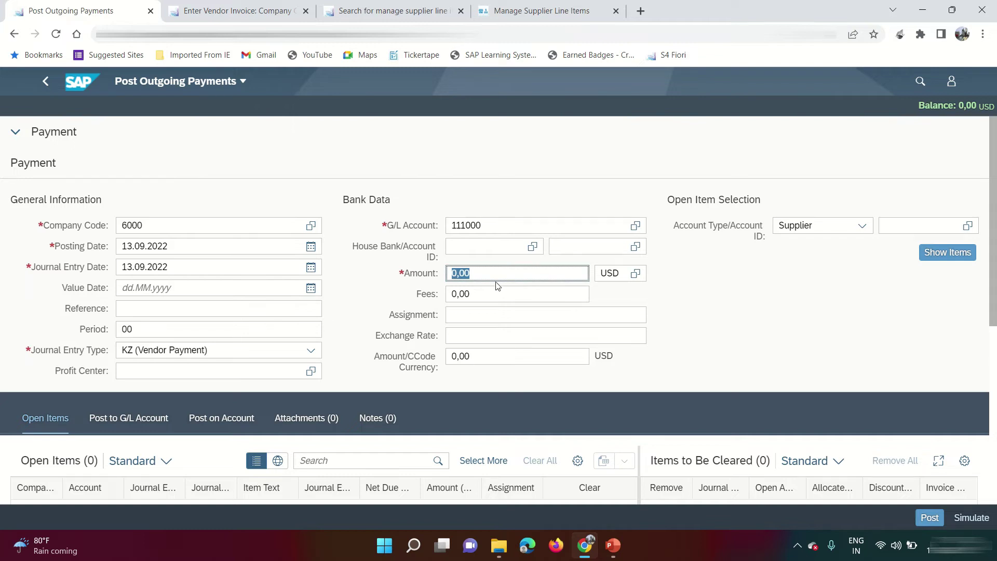
pyautogui.write('40')
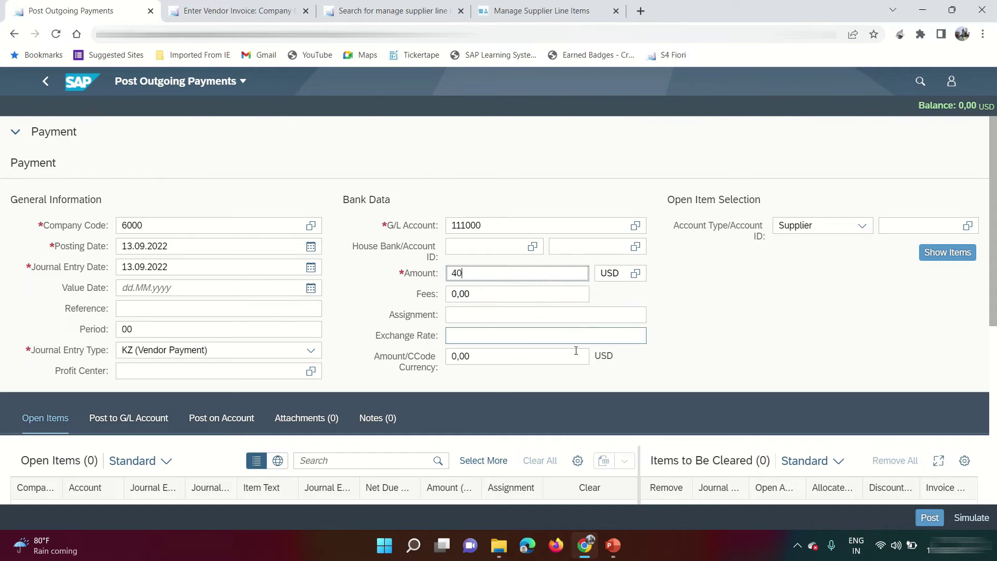
# - Confirm no open items are listed yet, then list company code 6000 suppliers for Account ID
pyautogui.scroll(-3, 574, 381)
pyautogui.moveTo(347, 465); pyautogui.dragTo(274, 463)
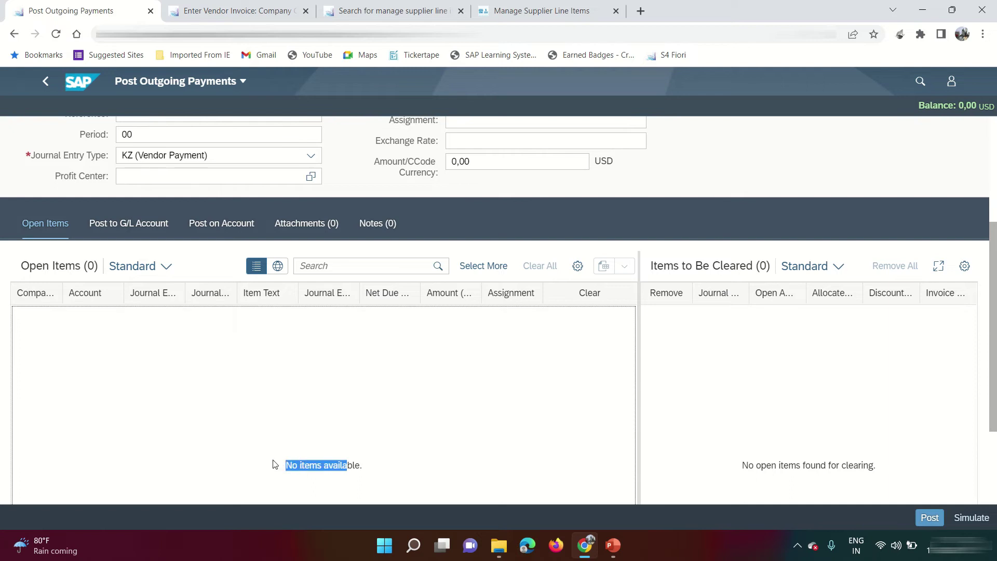
pyautogui.moveTo(861, 465); pyautogui.dragTo(794, 475)
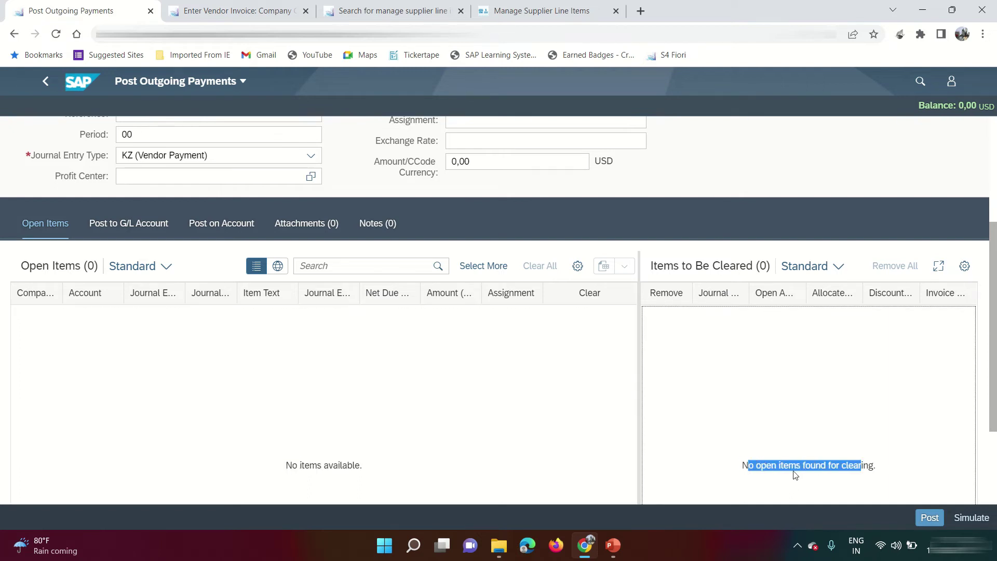
pyautogui.scroll(3, 869, 465)
pyautogui.click(924, 226)
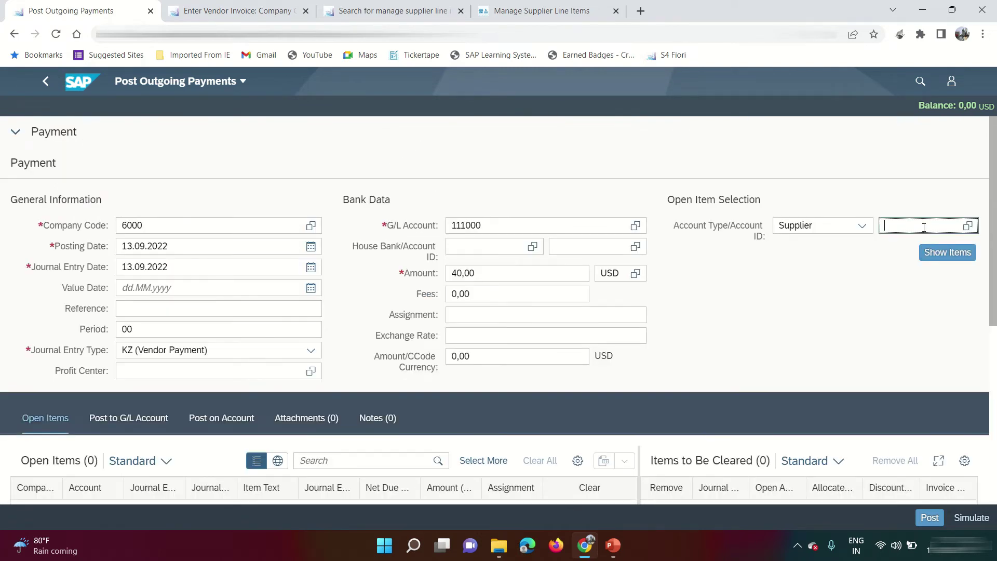
pyautogui.click(969, 226)
pyautogui.click(809, 151)
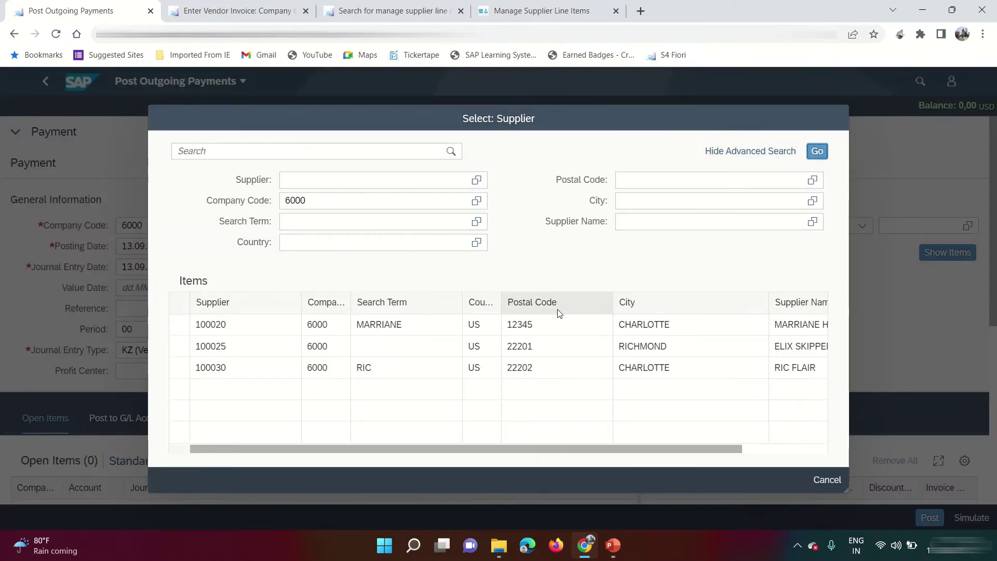
# - Choose supplier 100030 and load its open items
pyautogui.click(214, 365)
pyautogui.scroll(-4, 792, 317)
pyautogui.scroll(4, 843, 366)
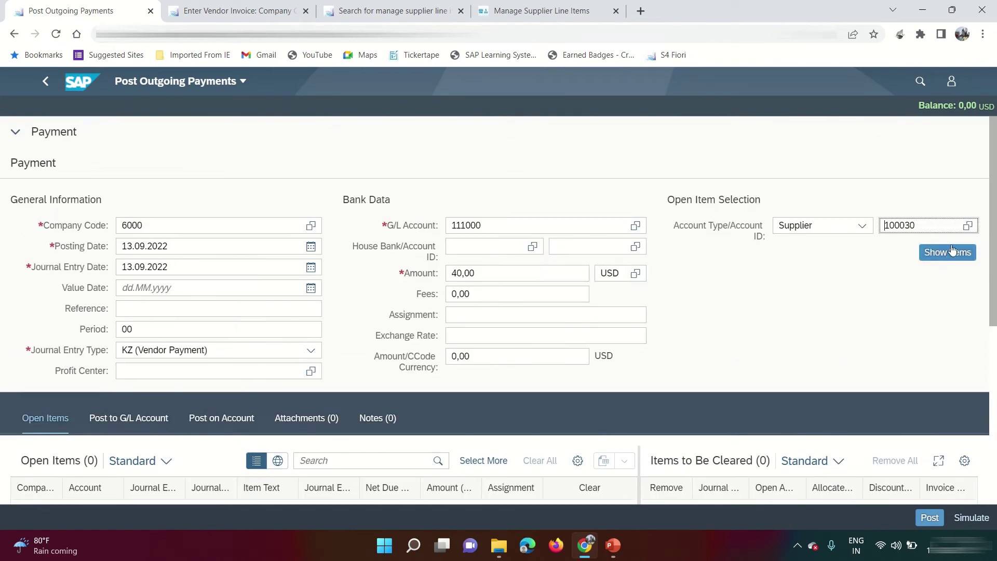
pyautogui.scroll(-2, 418, 344)
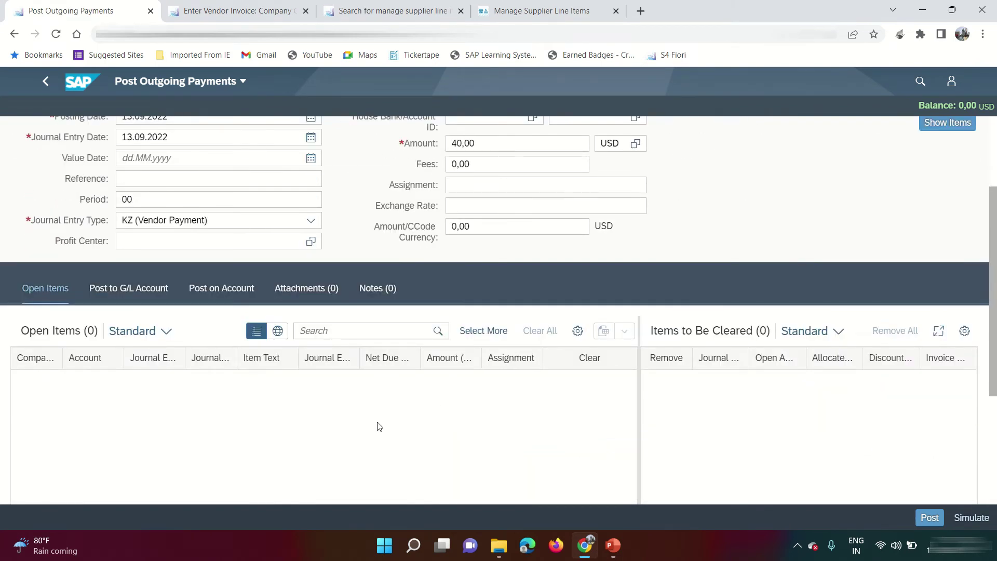
pyautogui.scroll(1, 911, 283)
pyautogui.click(951, 188)
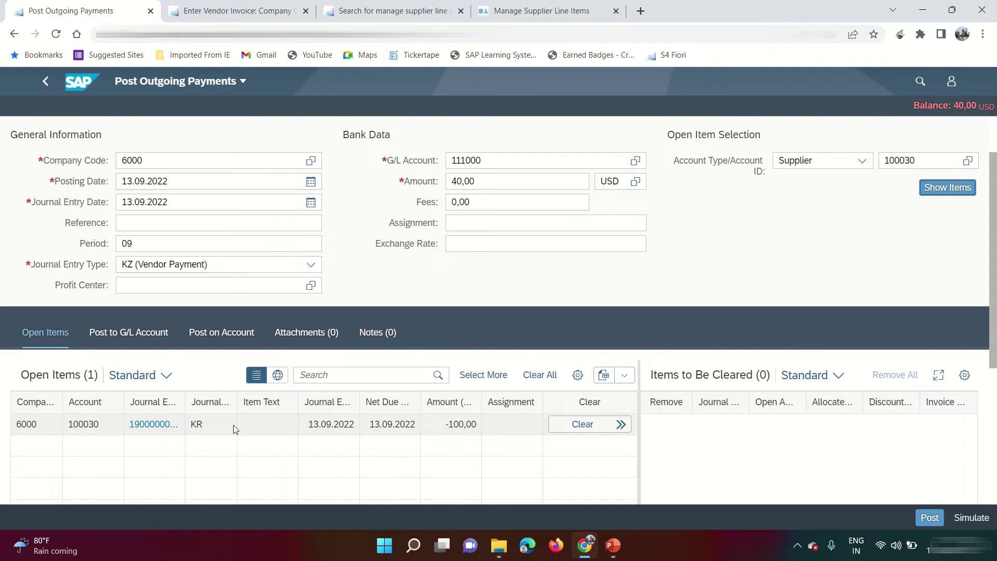
pyautogui.scroll(-3, 467, 427)
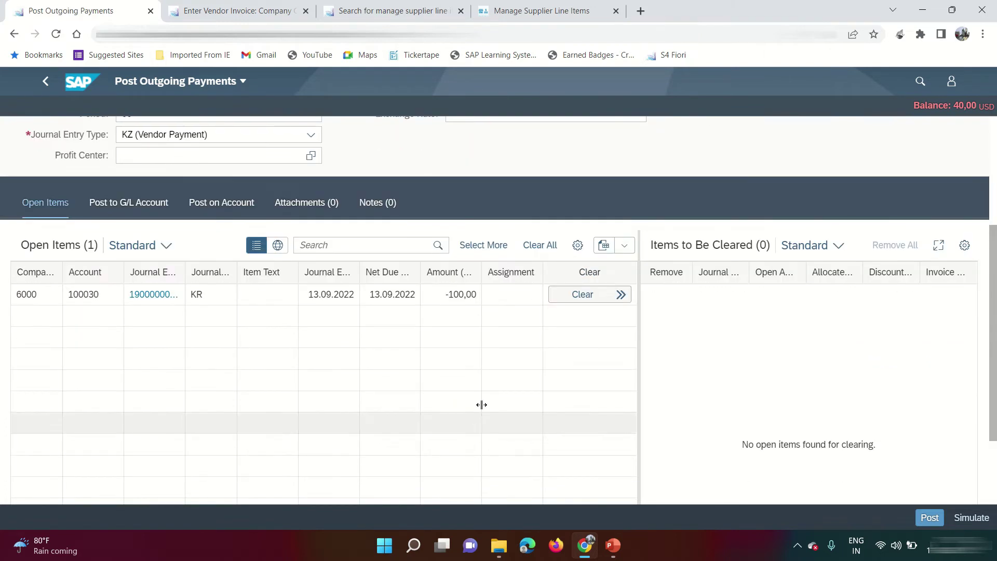
pyautogui.click(585, 295)
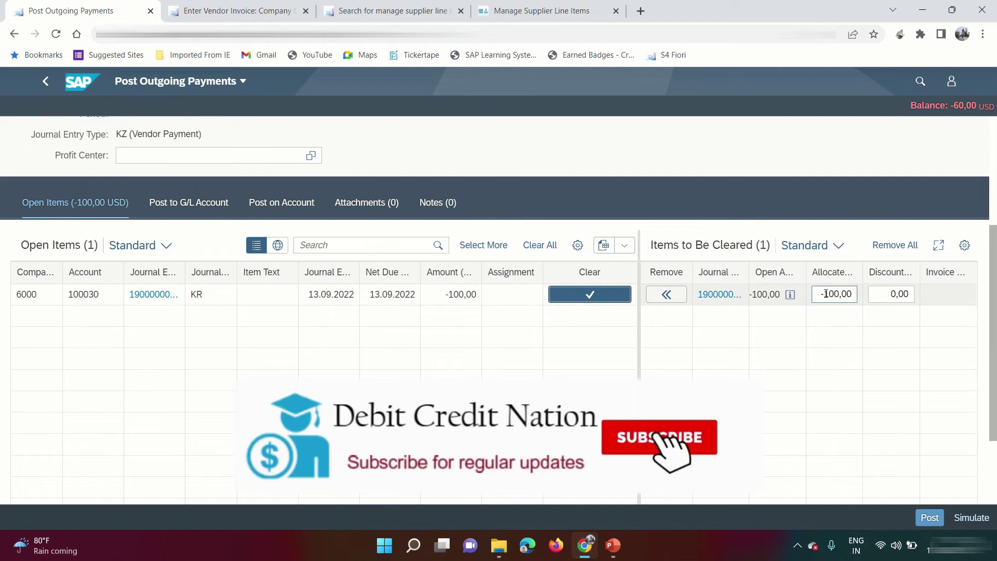
pyautogui.doubleClick(839, 294)
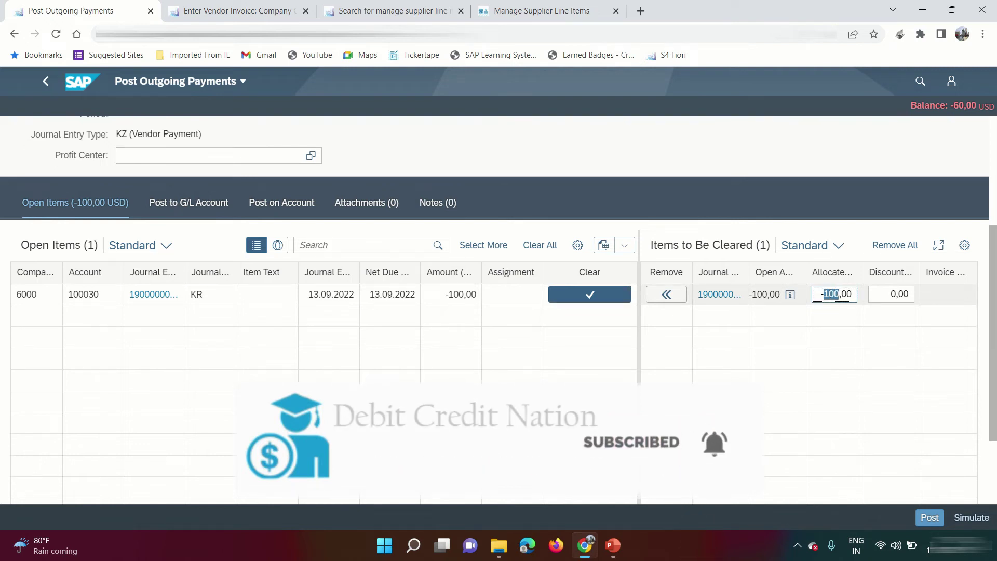
pyautogui.write('40')
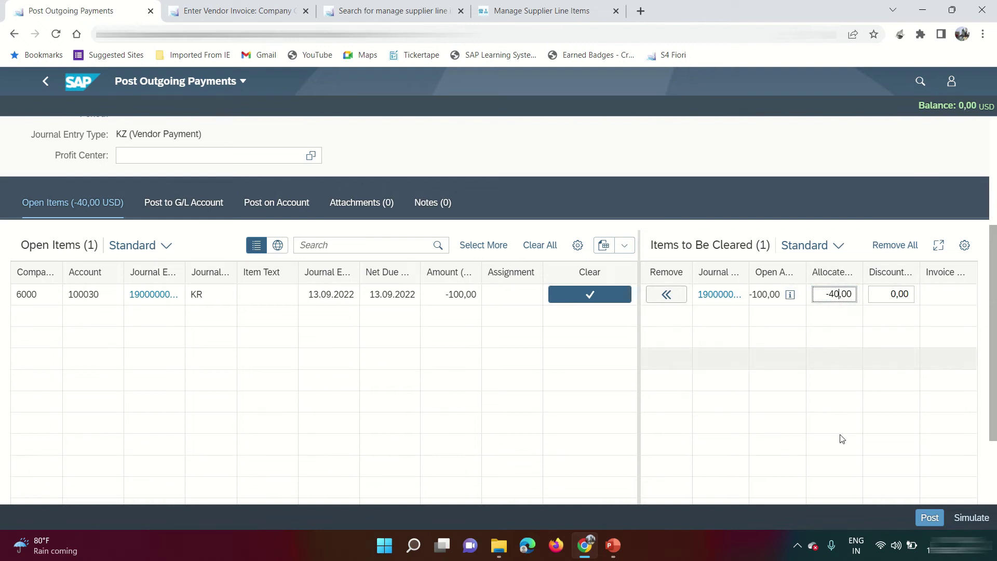
pyautogui.click(931, 518)
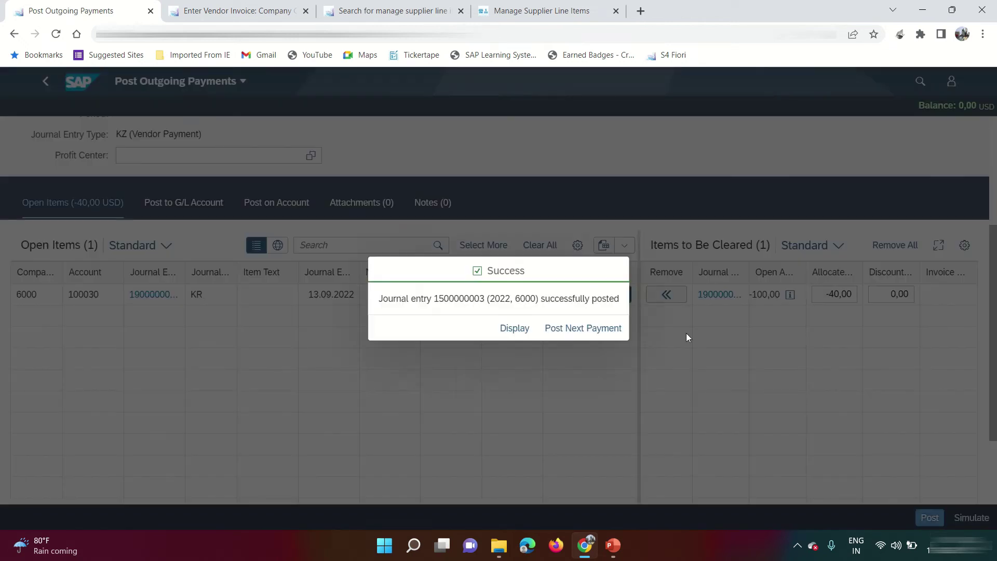
pyautogui.click(514, 328)
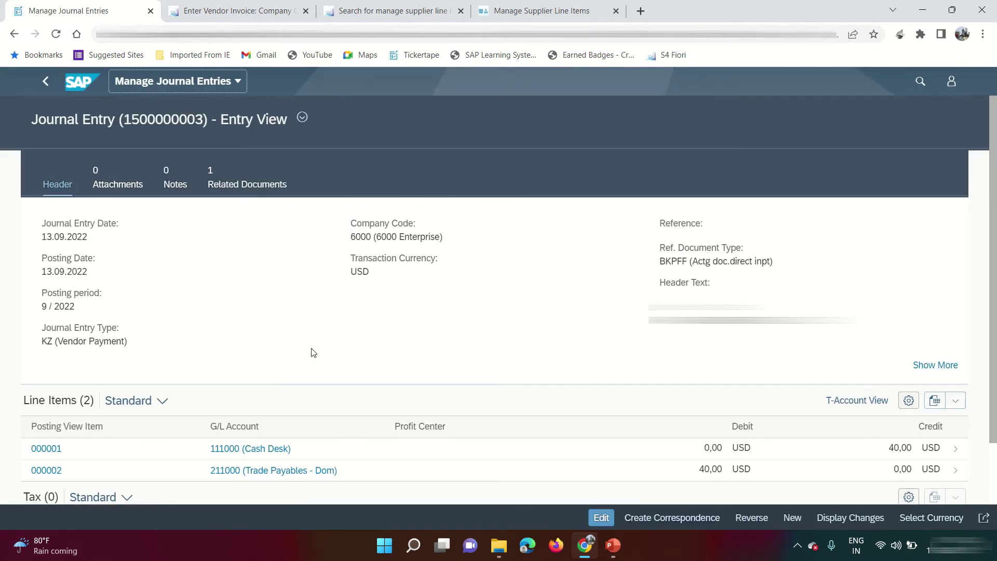
pyautogui.moveTo(44, 345); pyautogui.dragTo(128, 343)
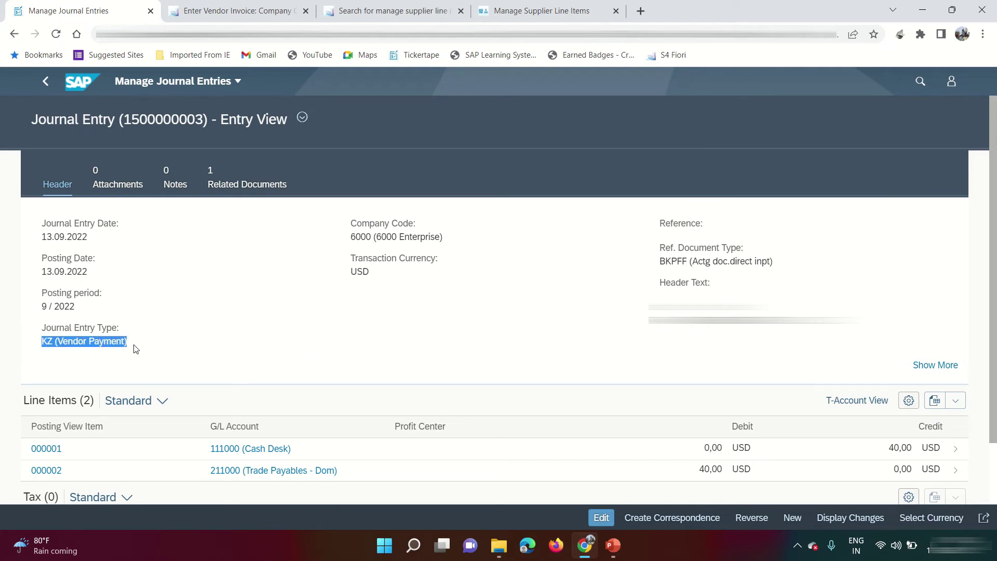
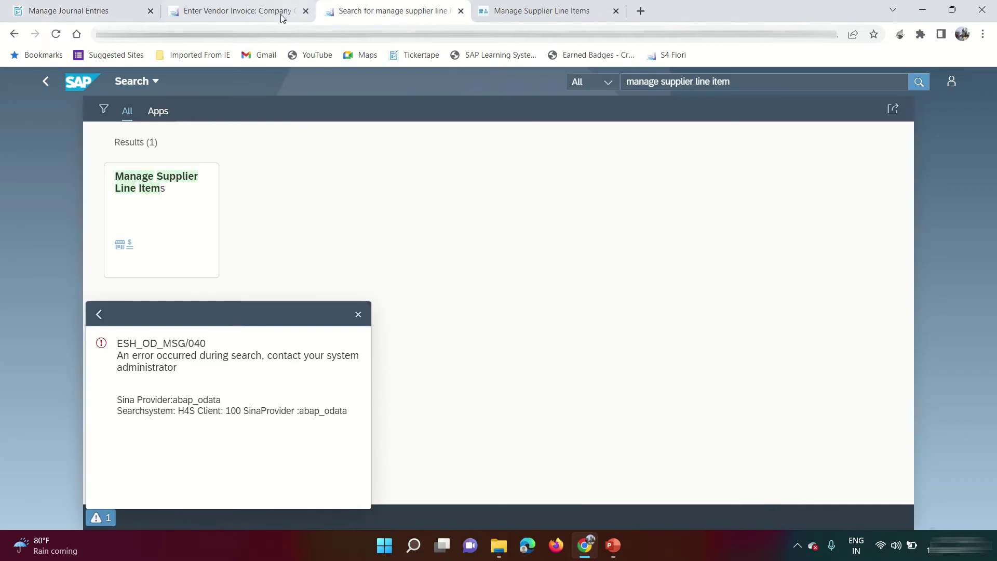
# - Reload the Manage Supplier Line Items list so it includes the newest items
pyautogui.click(528, 19)
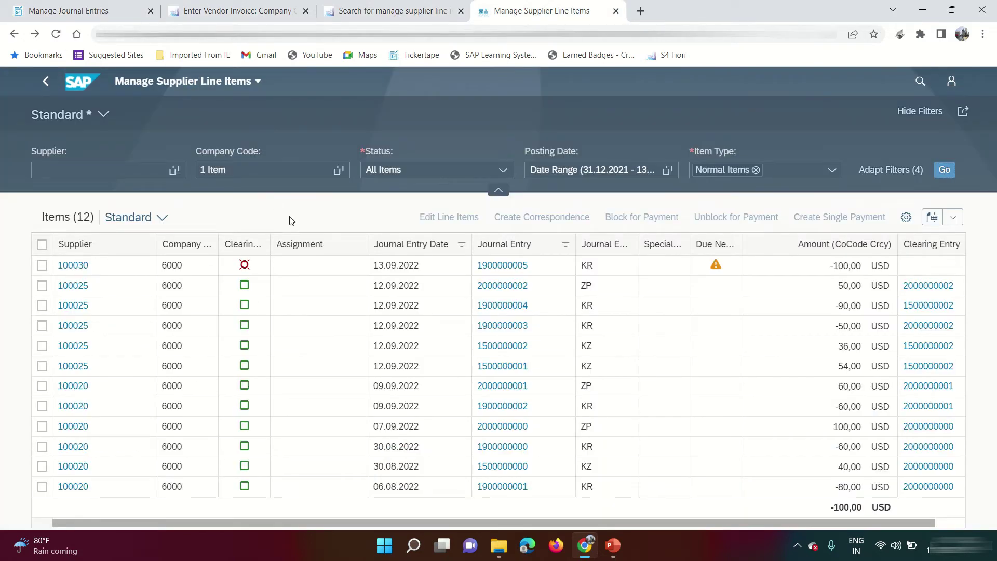
pyautogui.click(944, 170)
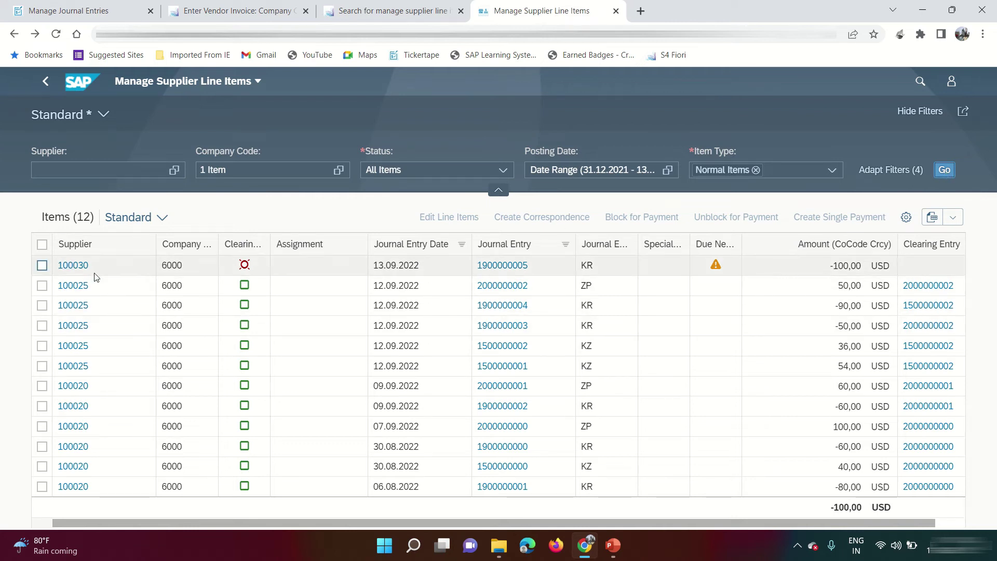
pyautogui.click(944, 174)
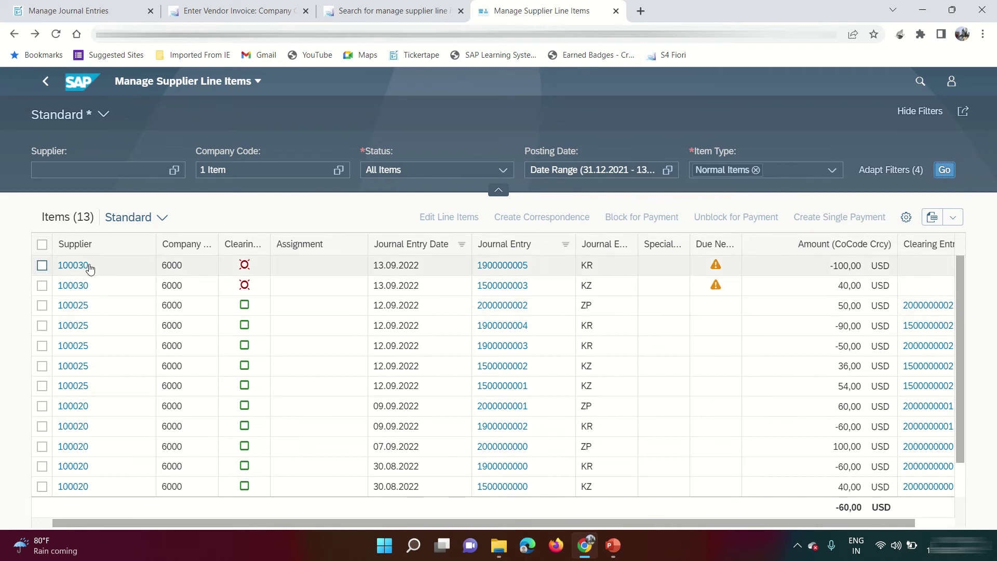
# - Filter the Supplier column to supplier 100030
pyautogui.moveTo(93, 266); pyautogui.dragTo(62, 266)
pyautogui.hotkey('ctrl', 'c')
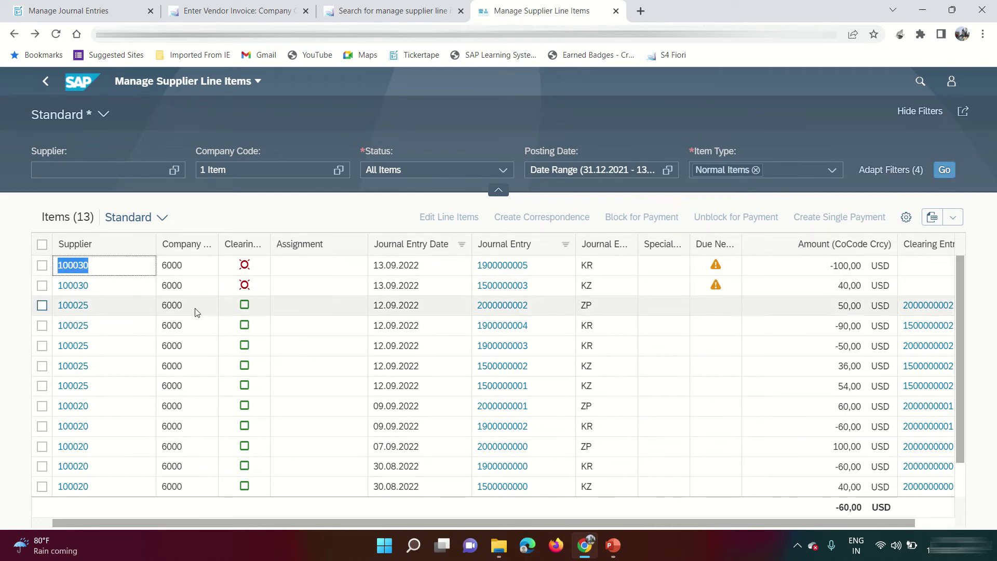
pyautogui.click(138, 246)
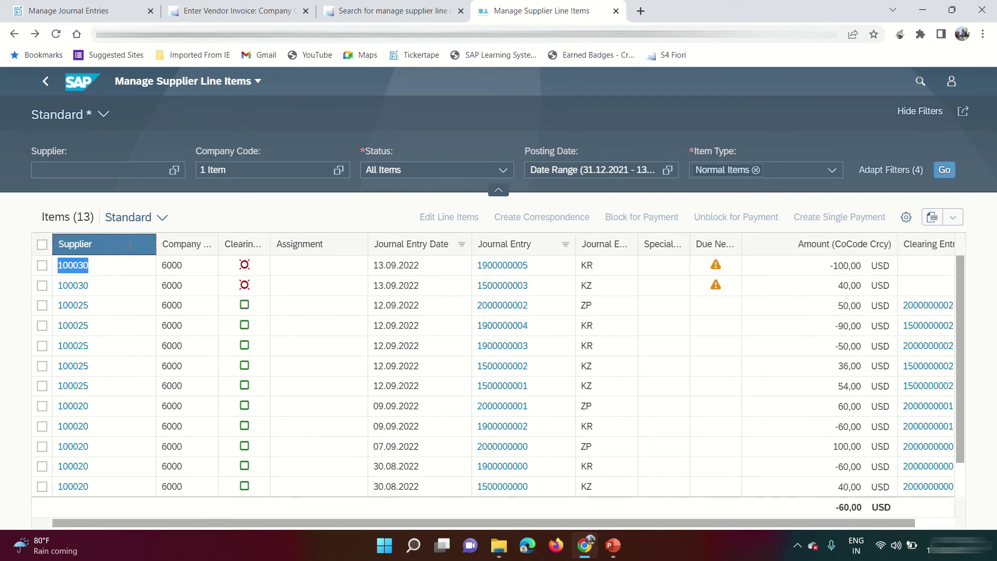
pyautogui.click(99, 305)
pyautogui.click(497, 154)
pyautogui.hotkey('ctrl', 'v')
pyautogui.click(732, 501)
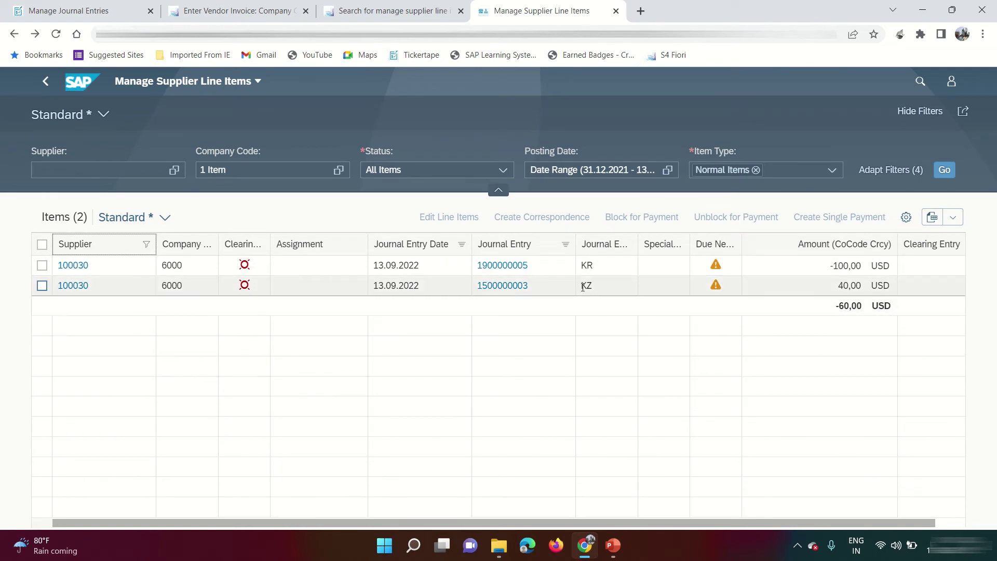
# - Check the KR invoice, the KZ payment and the -60,00 remaining balance
pyautogui.doubleClick(595, 267)
pyautogui.doubleClick(595, 286)
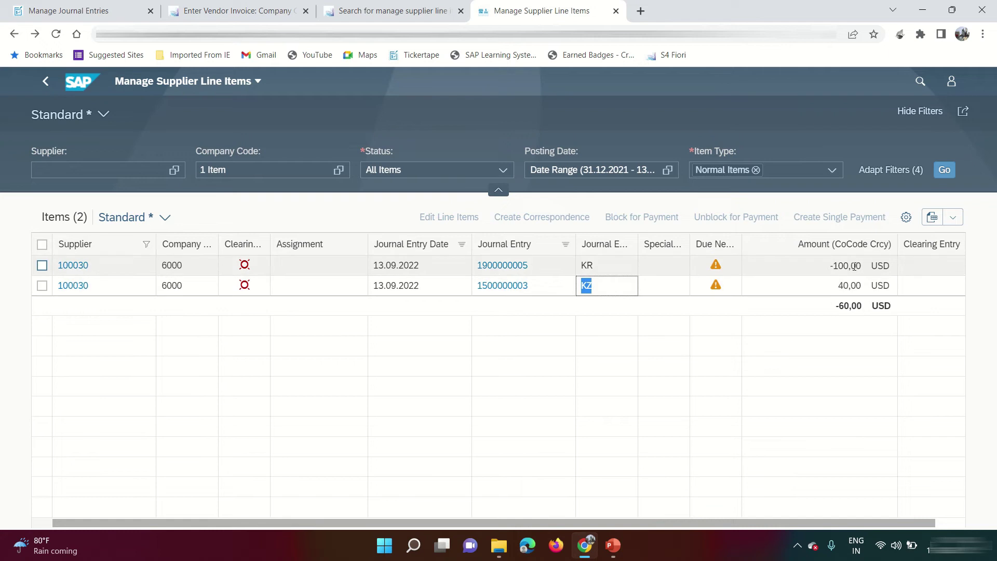
pyautogui.moveTo(837, 305); pyautogui.dragTo(864, 308)
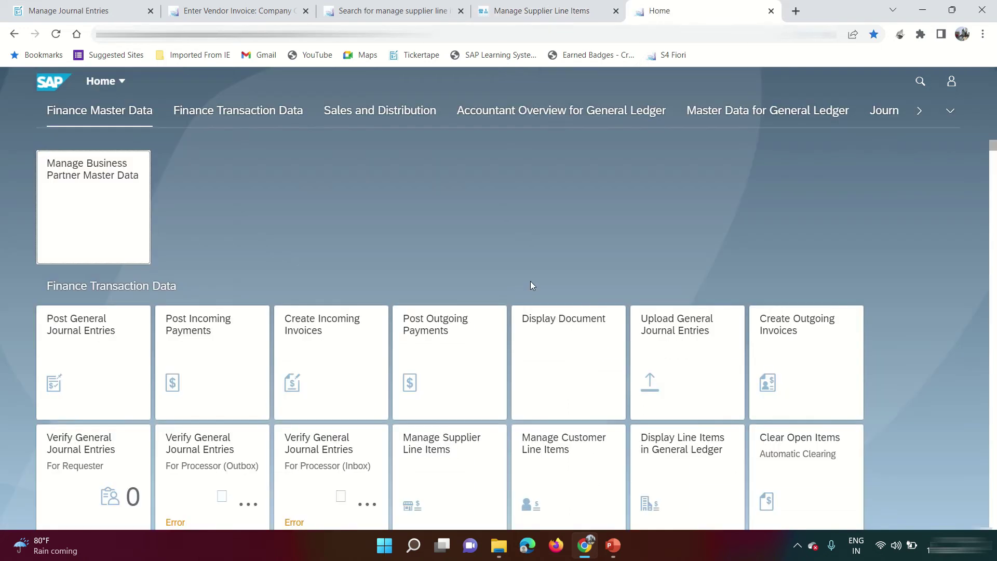
# - Search the launchpad for 'manage automatic payment' and launch Manage Automatic Payments
pyautogui.click(920, 81)
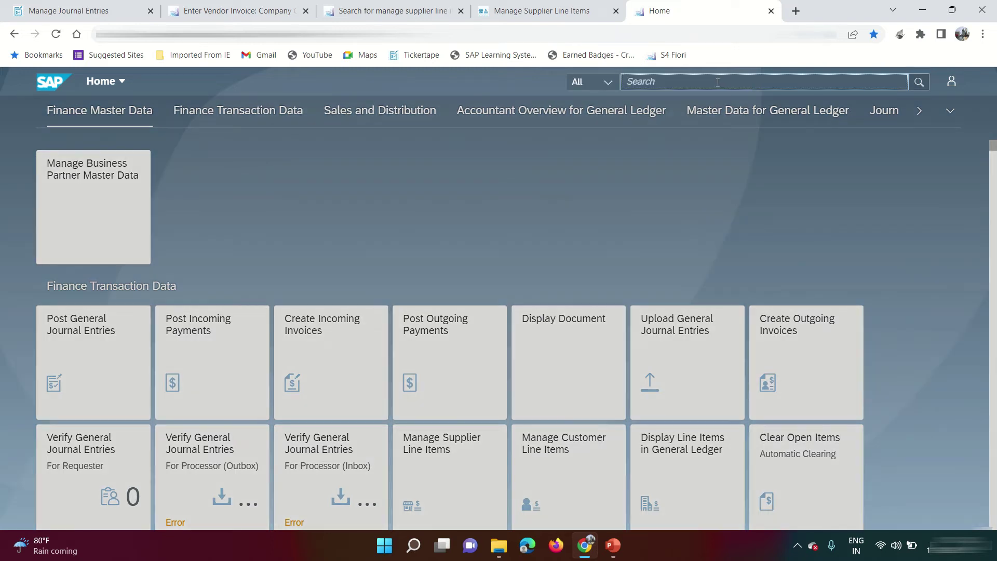
pyautogui.write('manage aut')
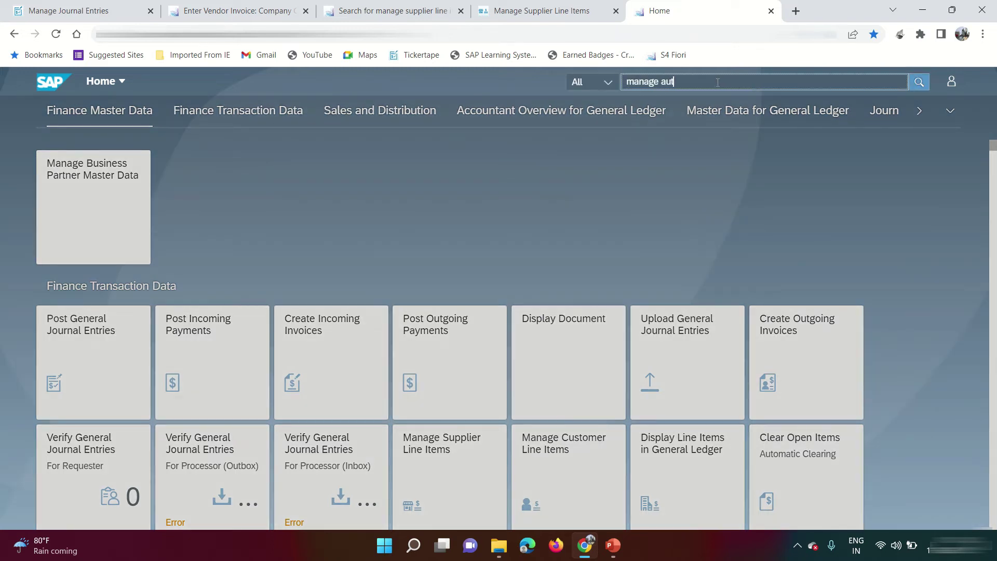
pyautogui.write('omatic payment')
pyautogui.click(784, 138)
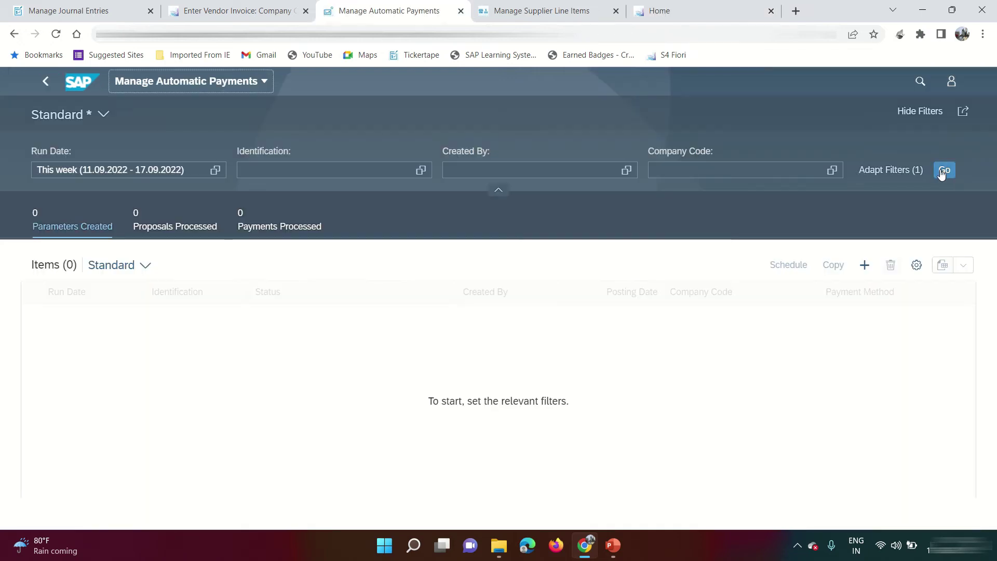
# - Set the Run Date filter to This month and reload the payment runs
pyautogui.click(943, 169)
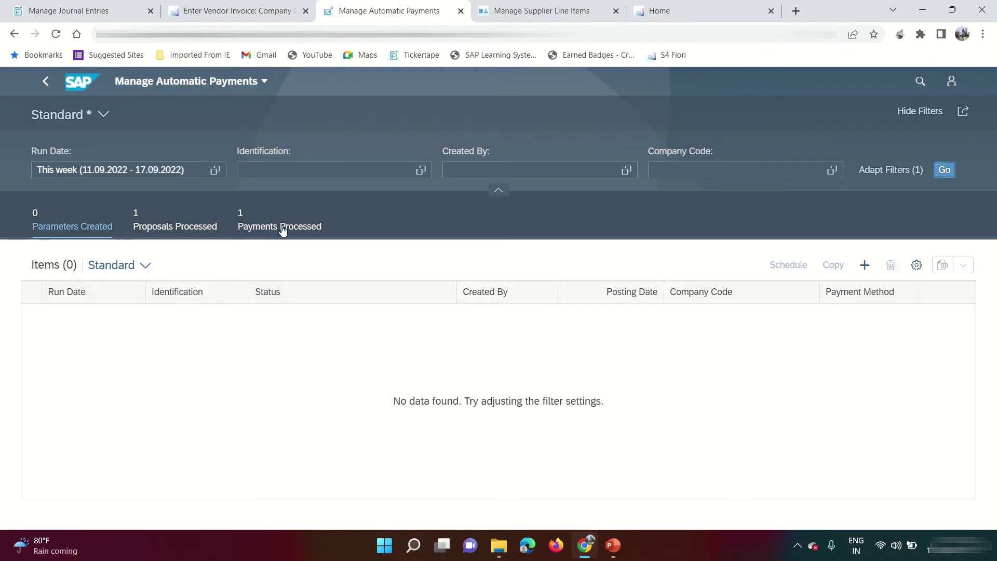
pyautogui.click(215, 169)
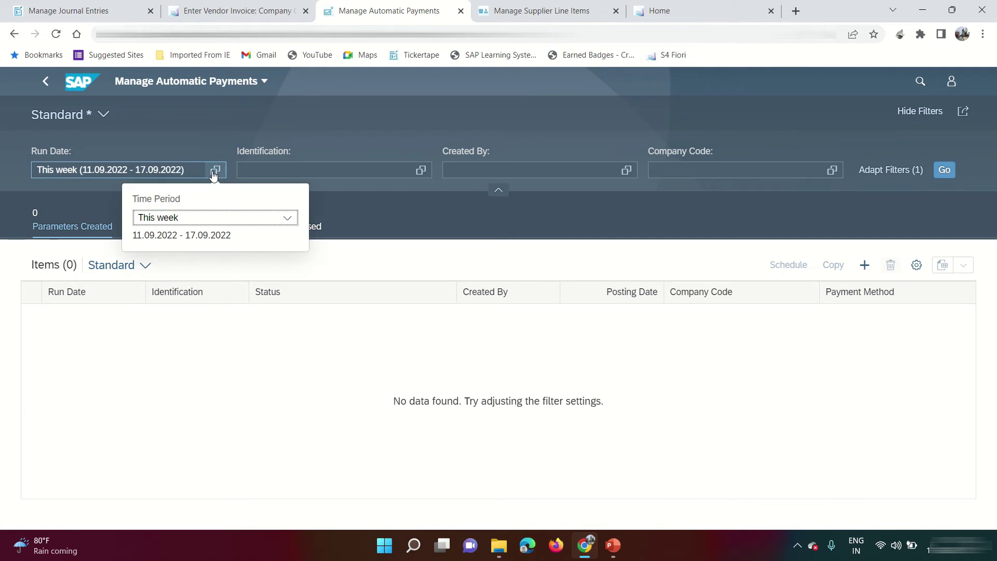
pyautogui.click(253, 223)
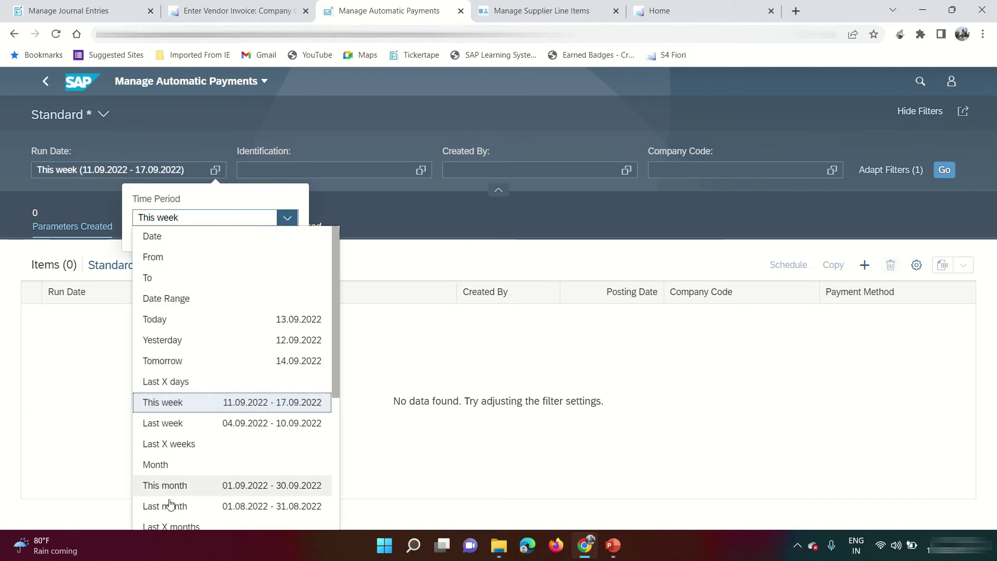
pyautogui.scroll(-3, 200, 444)
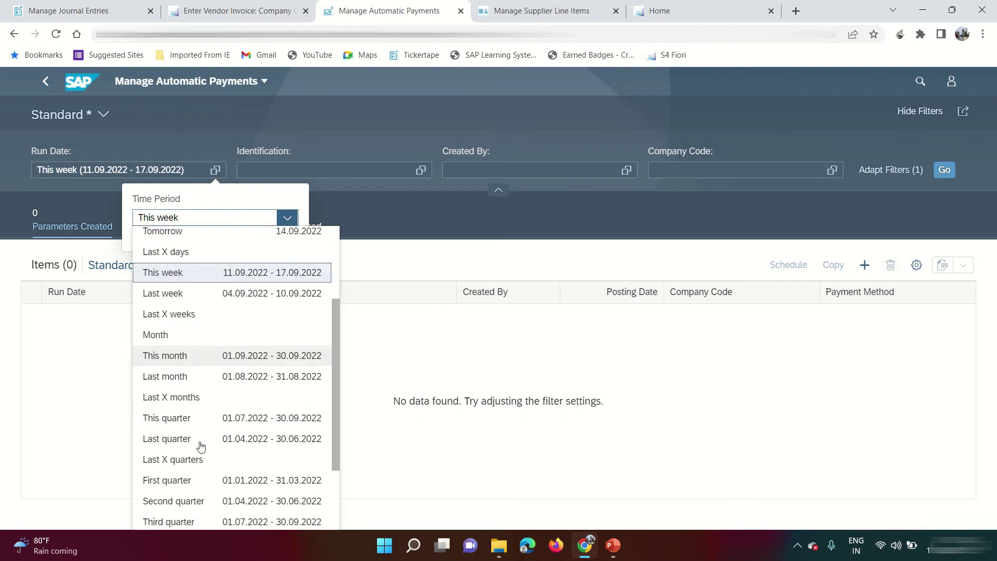
pyautogui.scroll(2, 213, 423)
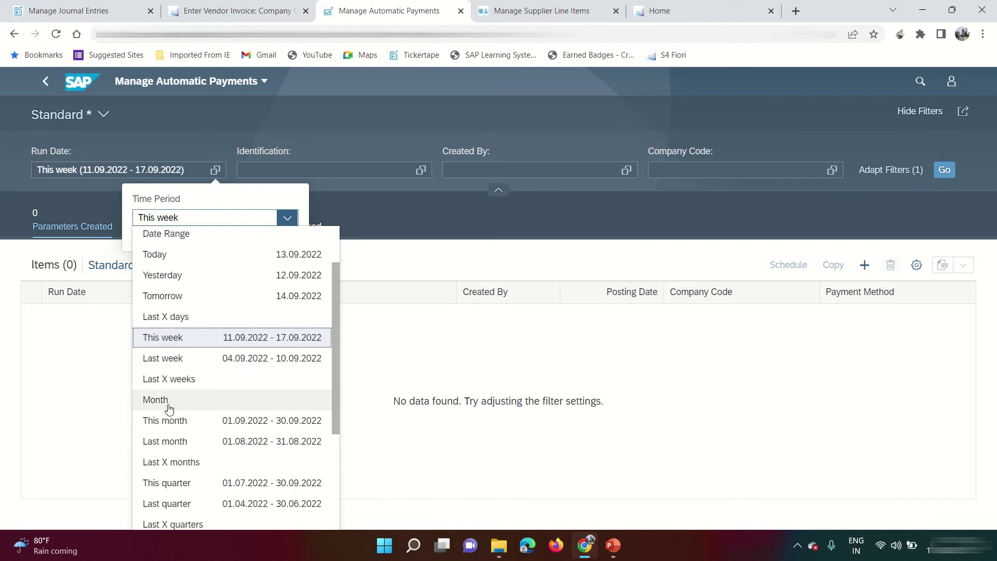
pyautogui.click(165, 420)
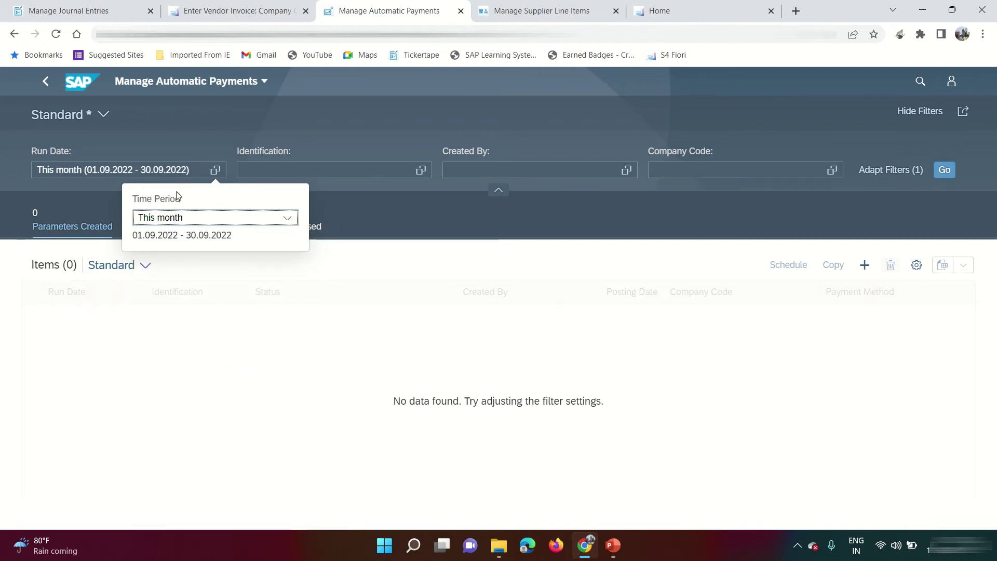
pyautogui.click(945, 170)
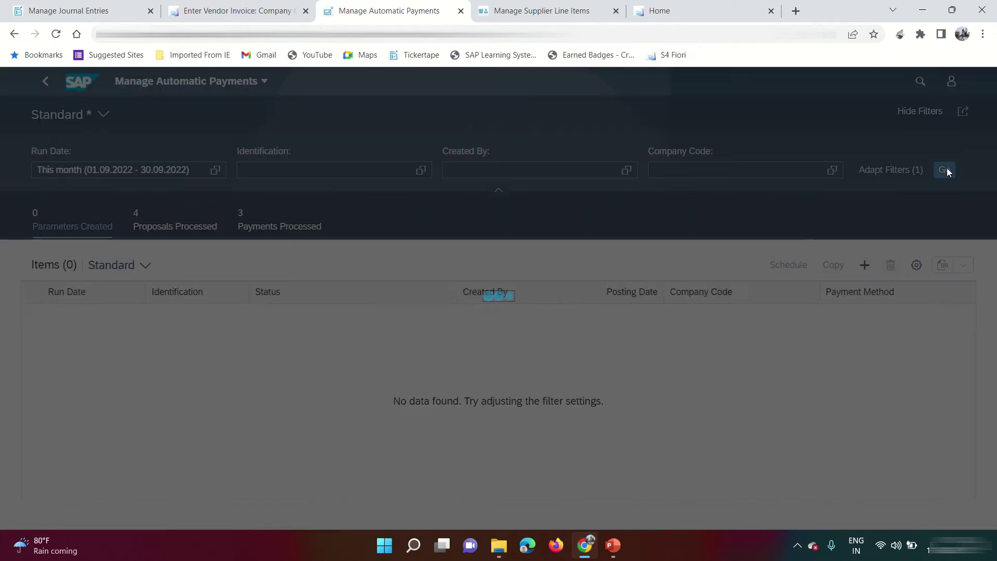
# - On Proposals Processed, select run 6000 of 12.09.2022 and add a new parameter set
pyautogui.click(178, 226)
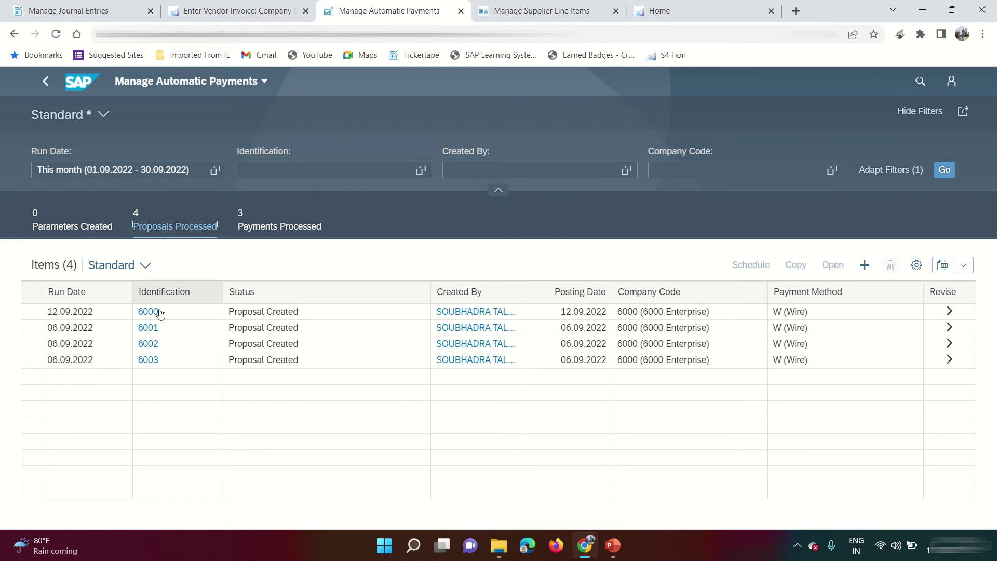
pyautogui.click(278, 222)
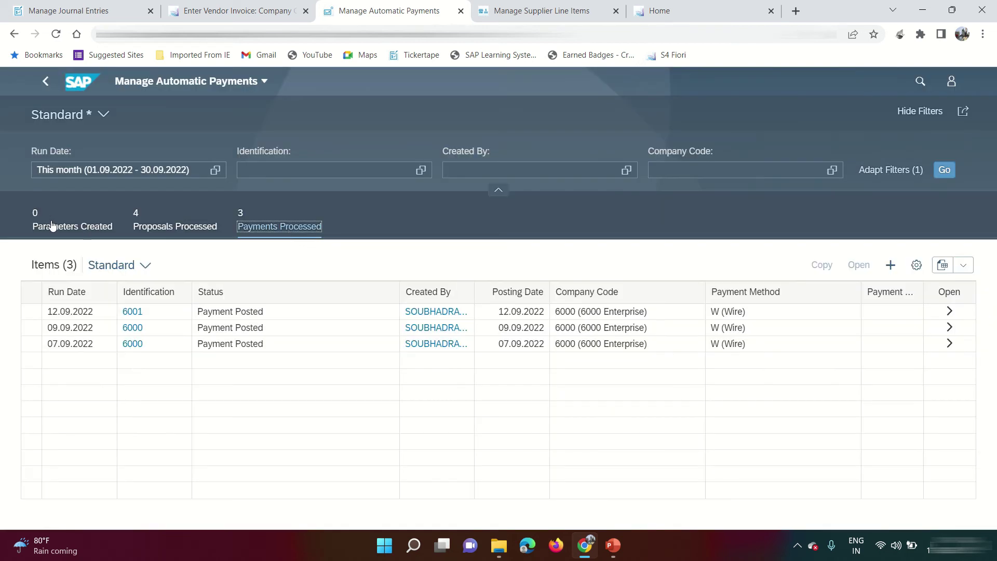
pyautogui.click(51, 220)
pyautogui.click(156, 213)
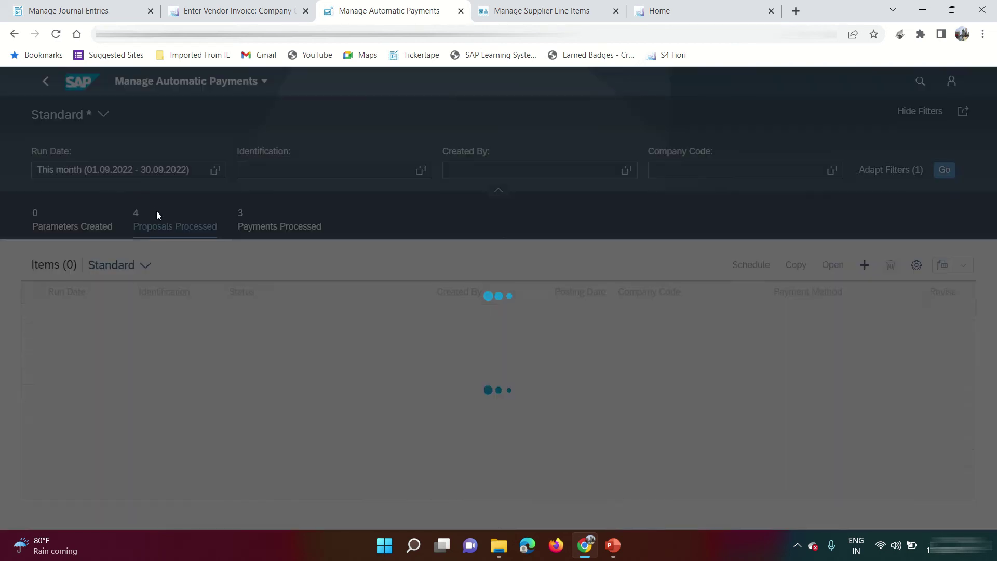
pyautogui.click(34, 314)
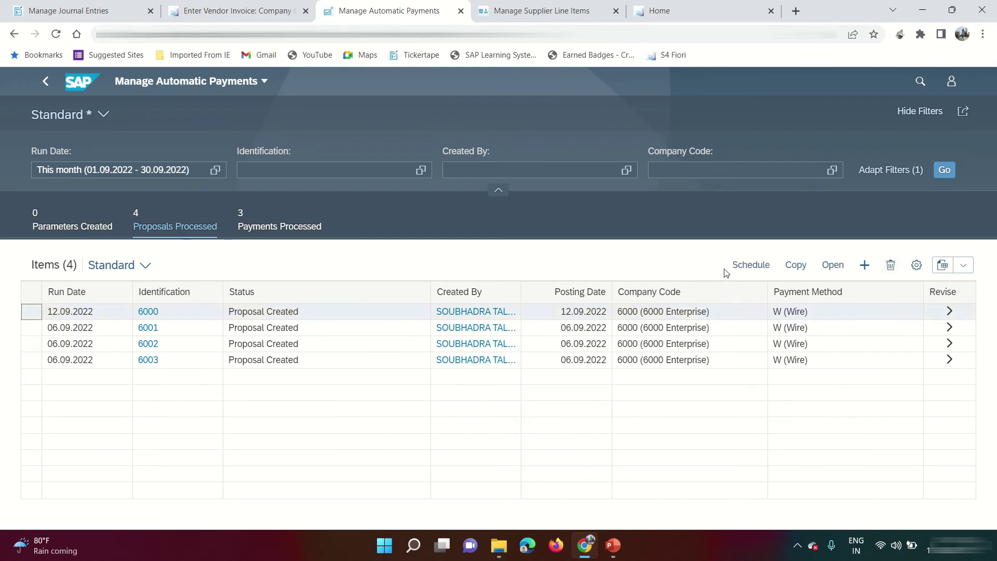
pyautogui.click(864, 266)
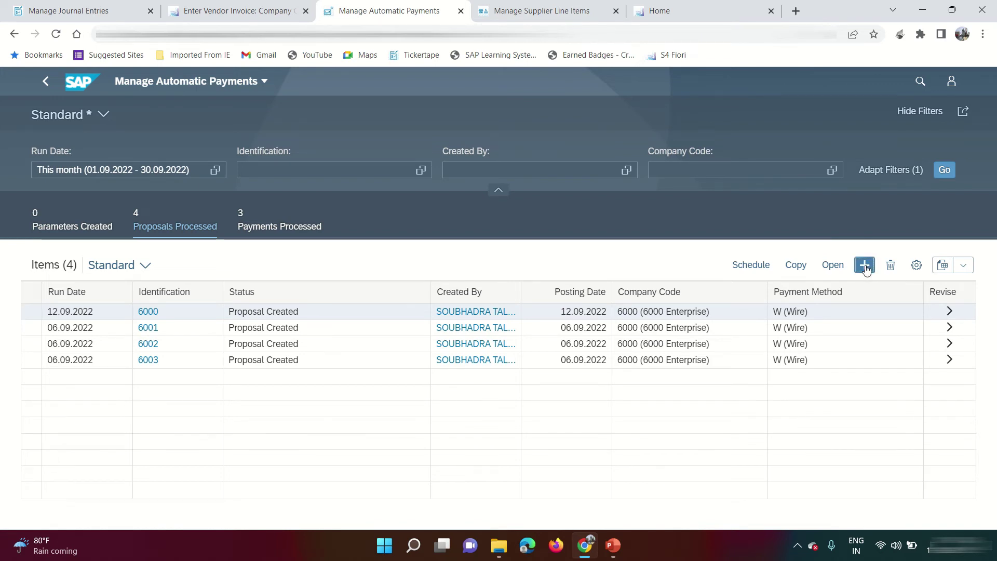
# - Create the new run parameters with identification 6 and company code 6000
pyautogui.click(486, 318)
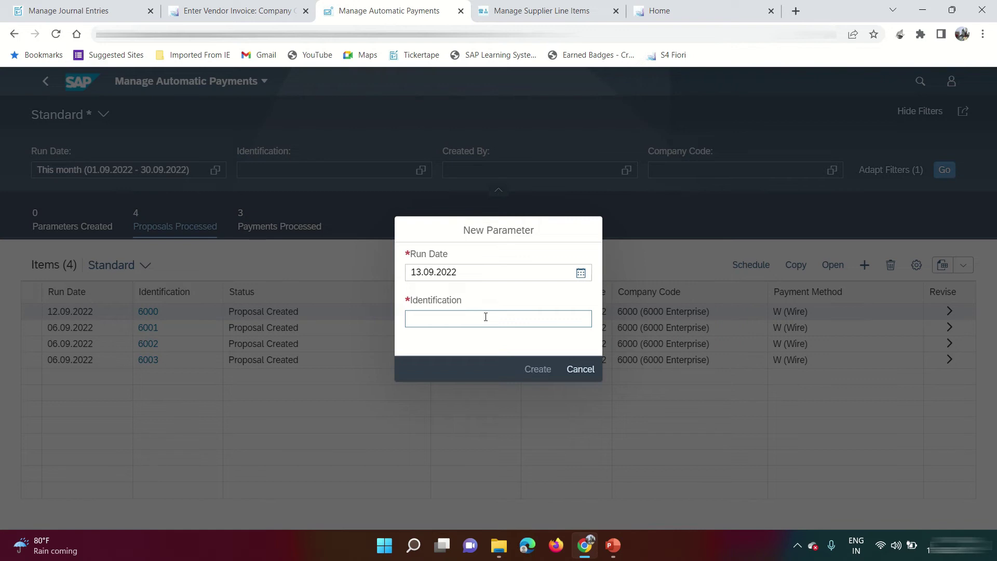
pyautogui.write('6000')
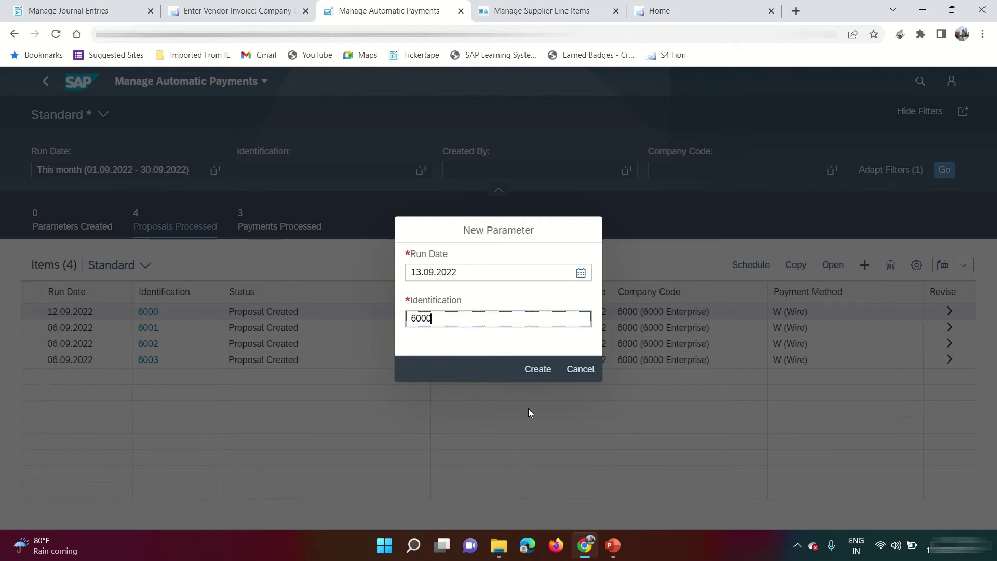
pyautogui.click(540, 369)
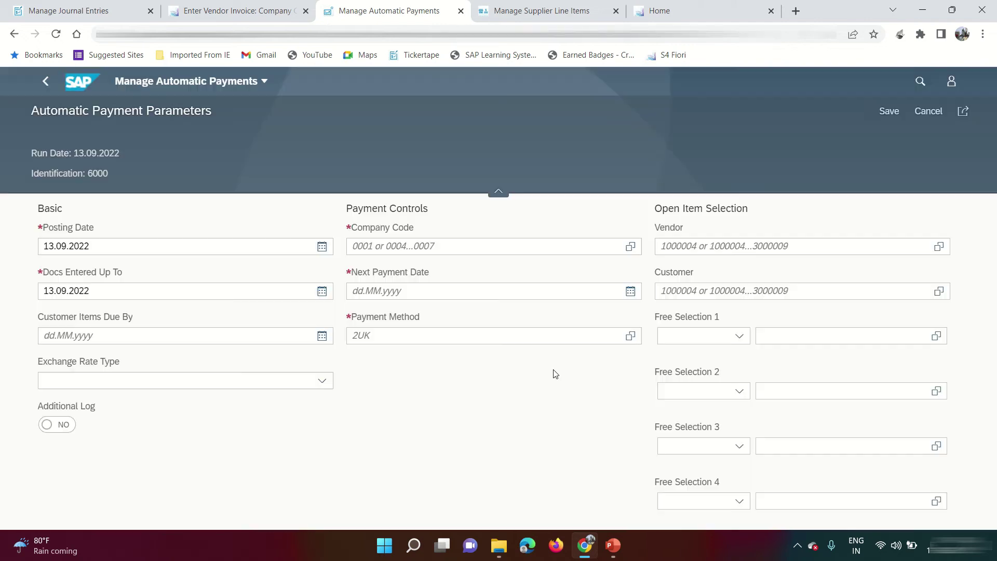
pyautogui.click(390, 245)
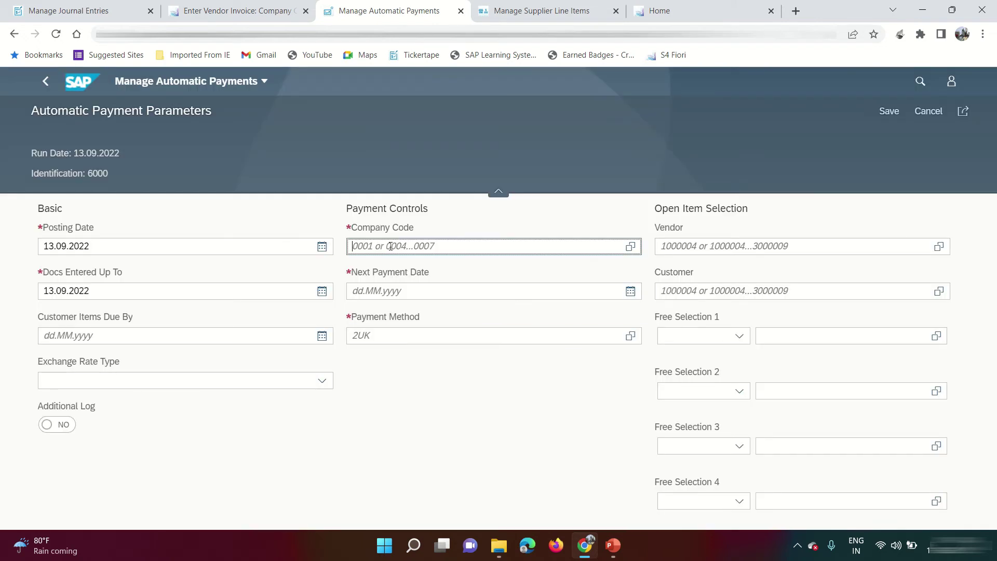
pyautogui.write('6000')
pyautogui.click(940, 247)
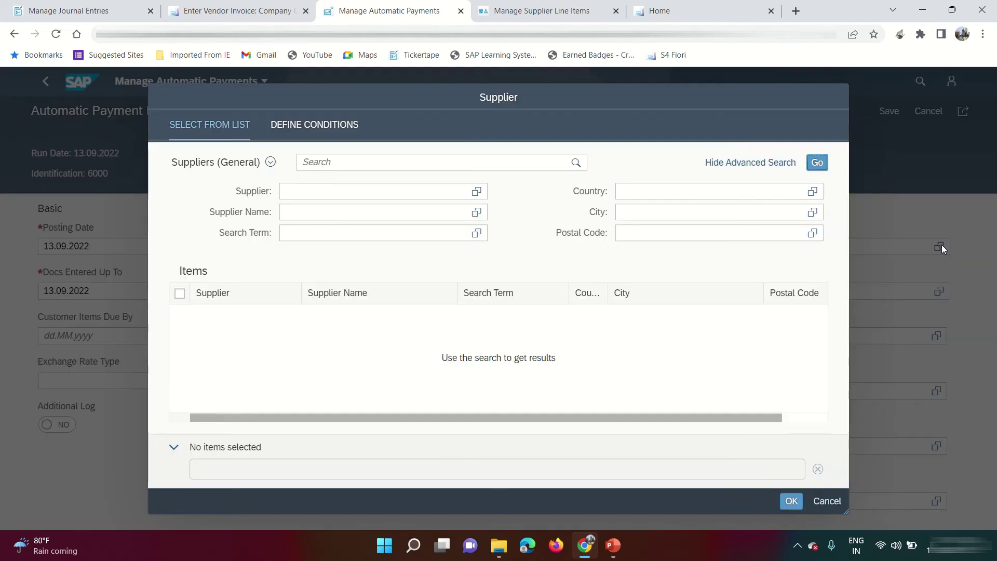
# - Pick vendor 100030 from the supplier value help
pyautogui.click(817, 162)
pyautogui.click(307, 235)
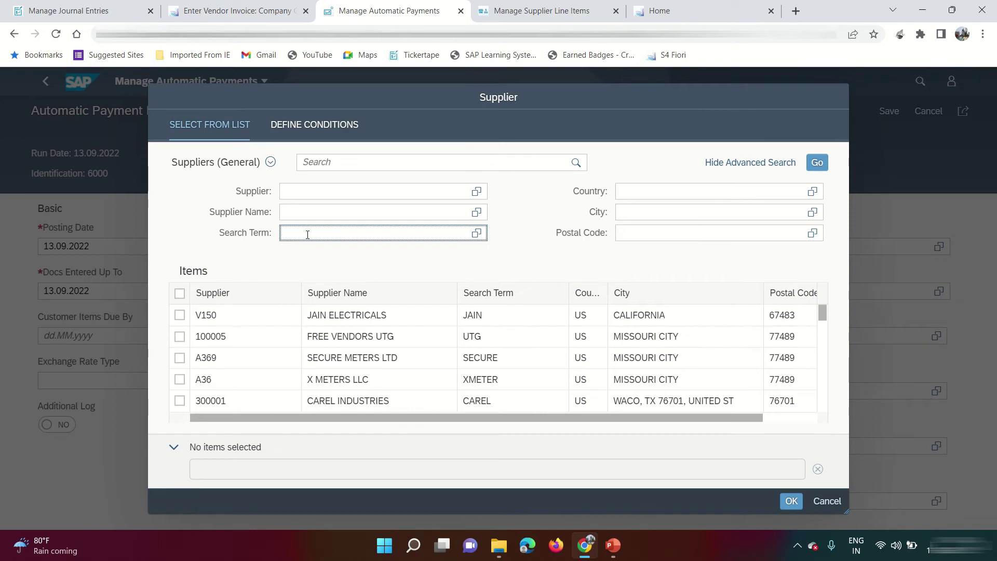
pyautogui.click(816, 163)
pyautogui.click(179, 315)
pyautogui.click(790, 501)
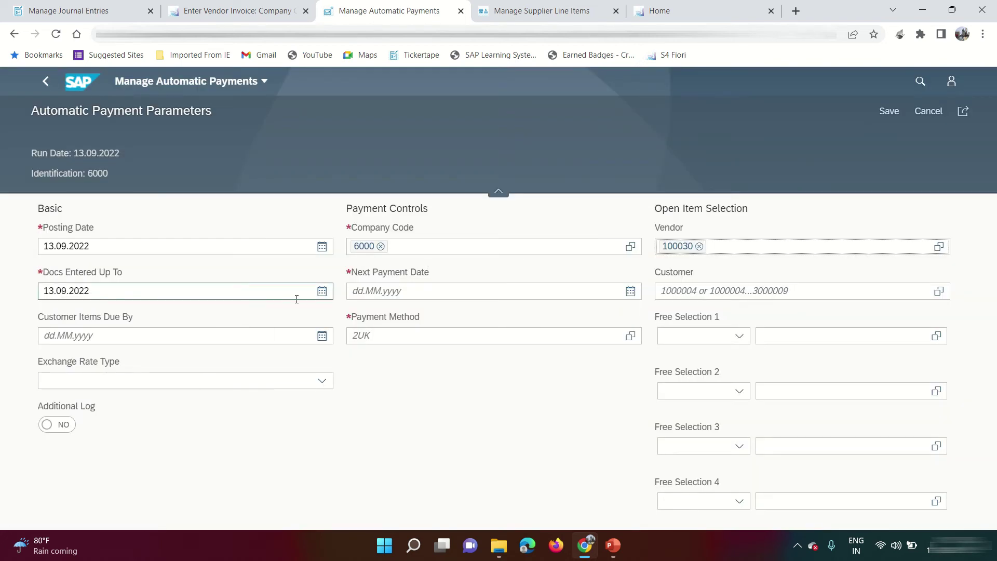
# - Set next payment date 14.09.2022, payment method W - Wire, and Additional Log to YES
pyautogui.click(597, 291)
pyautogui.click(631, 292)
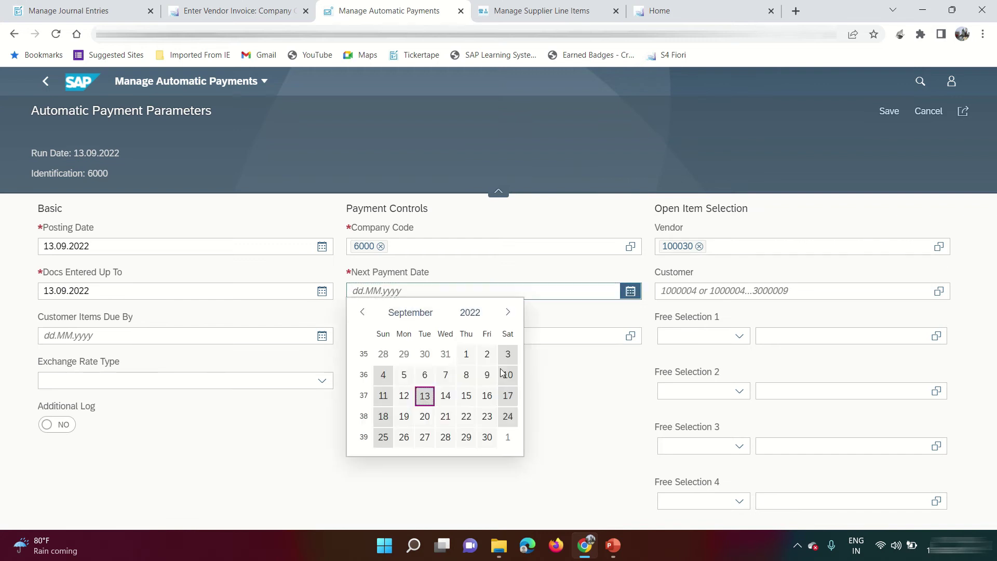
pyautogui.click(447, 398)
pyautogui.click(388, 336)
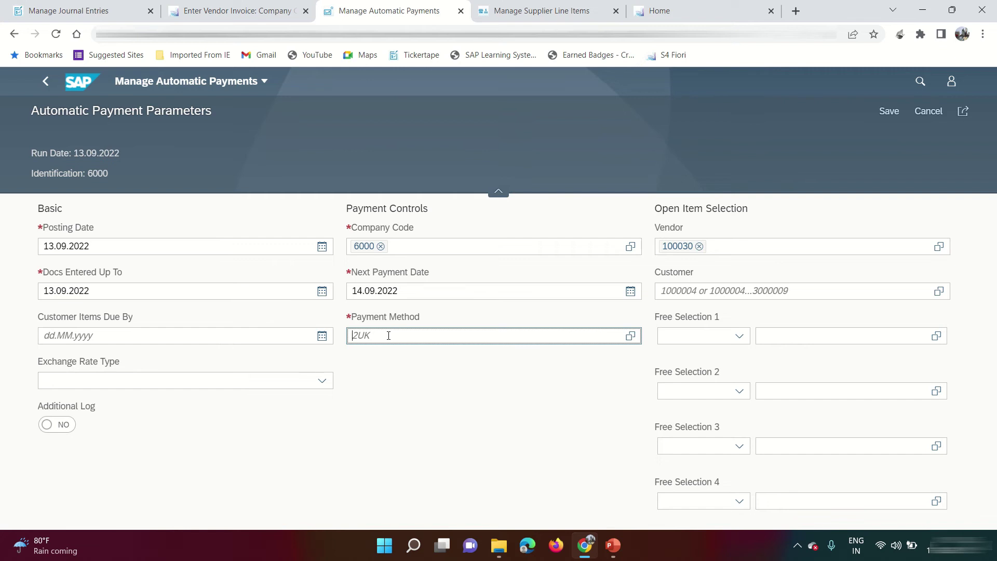
pyautogui.click(630, 336)
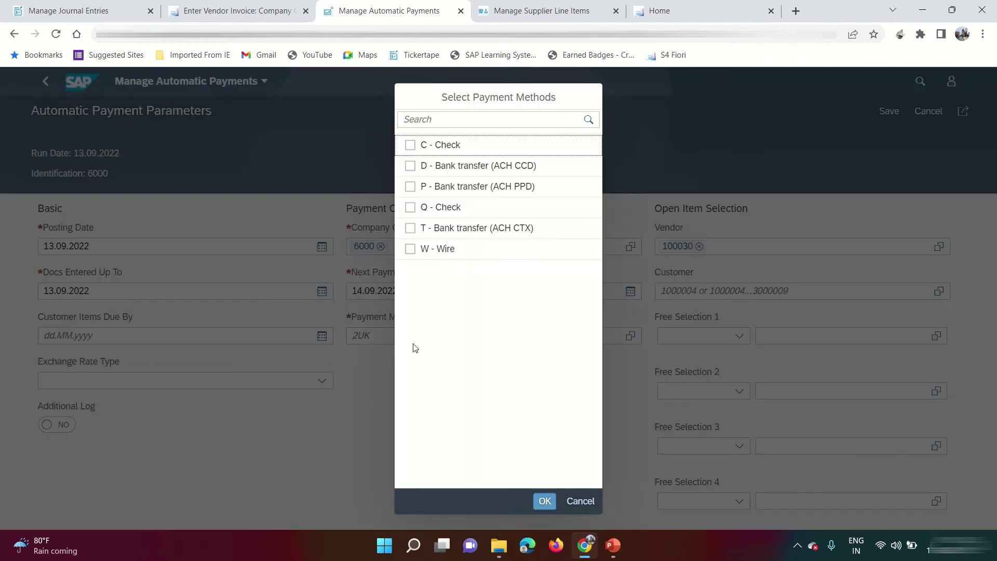
pyautogui.click(422, 250)
pyautogui.click(546, 501)
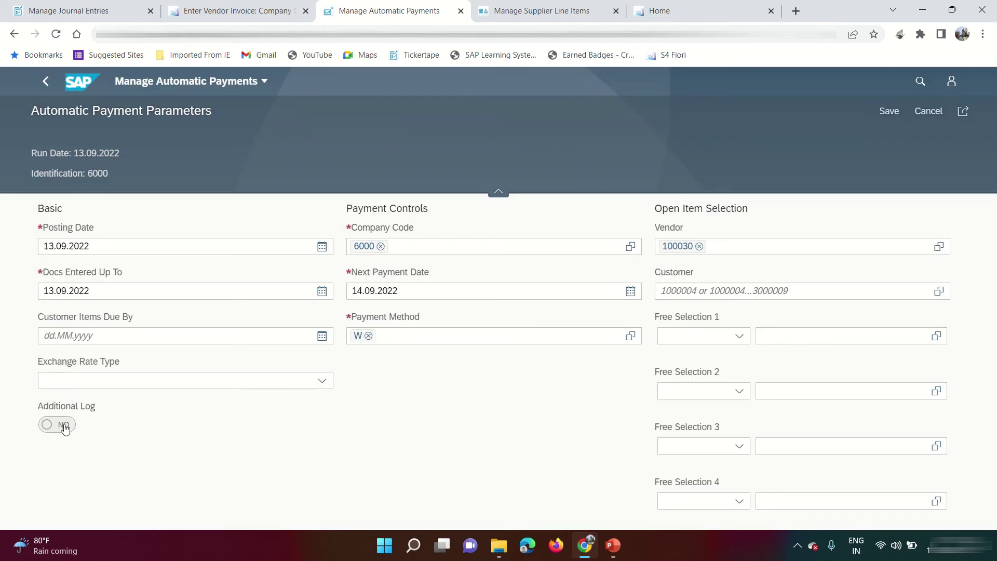
pyautogui.click(64, 426)
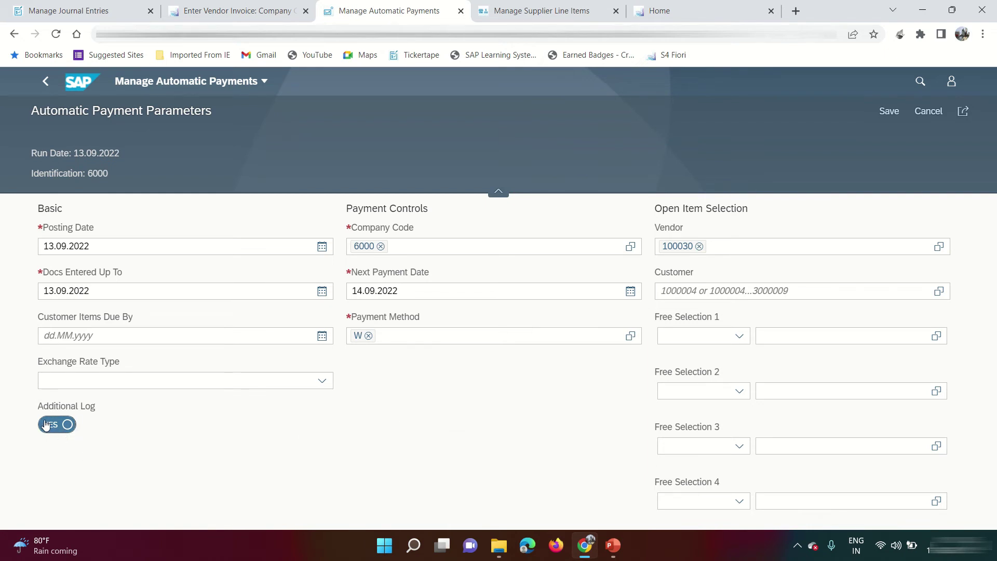
pyautogui.moveTo(48, 425)
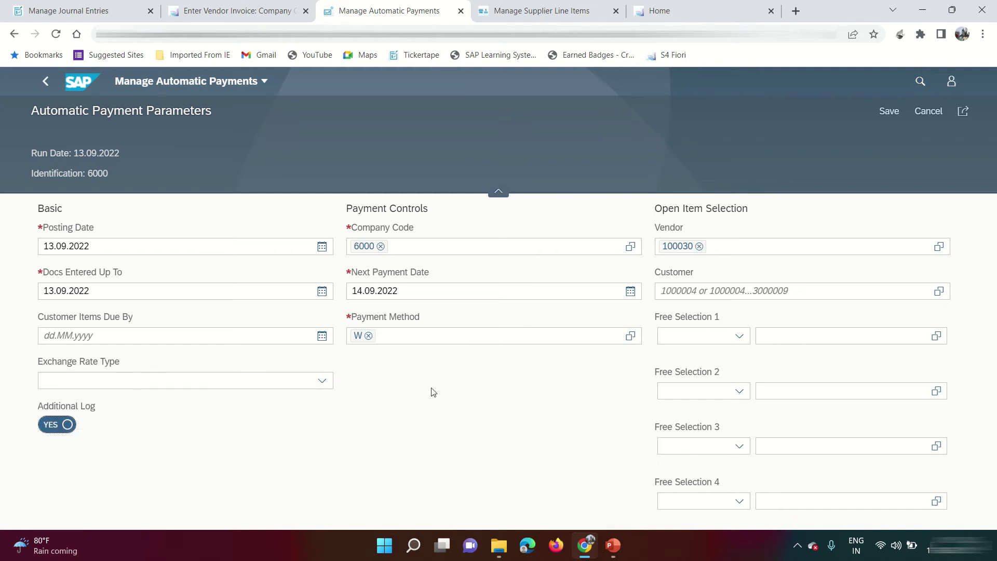
# - Save the run 6000 parameters and schedule a Proposal run with Start Immediately
pyautogui.click(890, 115)
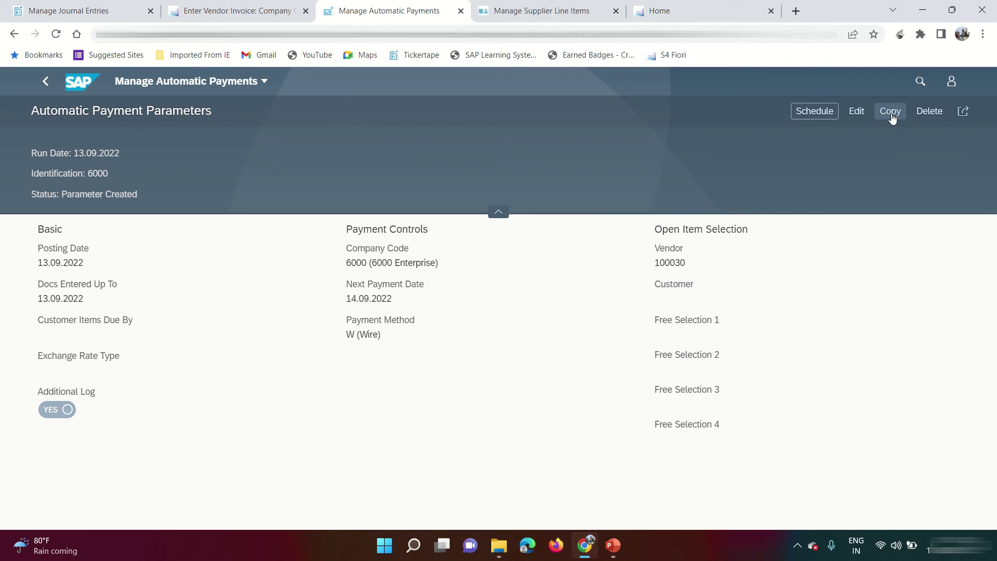
pyautogui.click(817, 117)
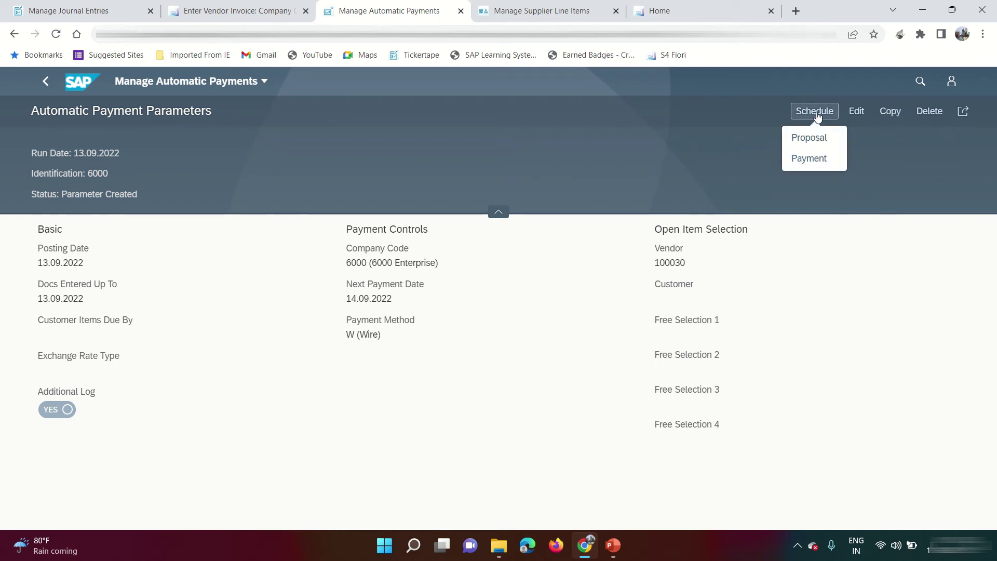
pyautogui.click(809, 138)
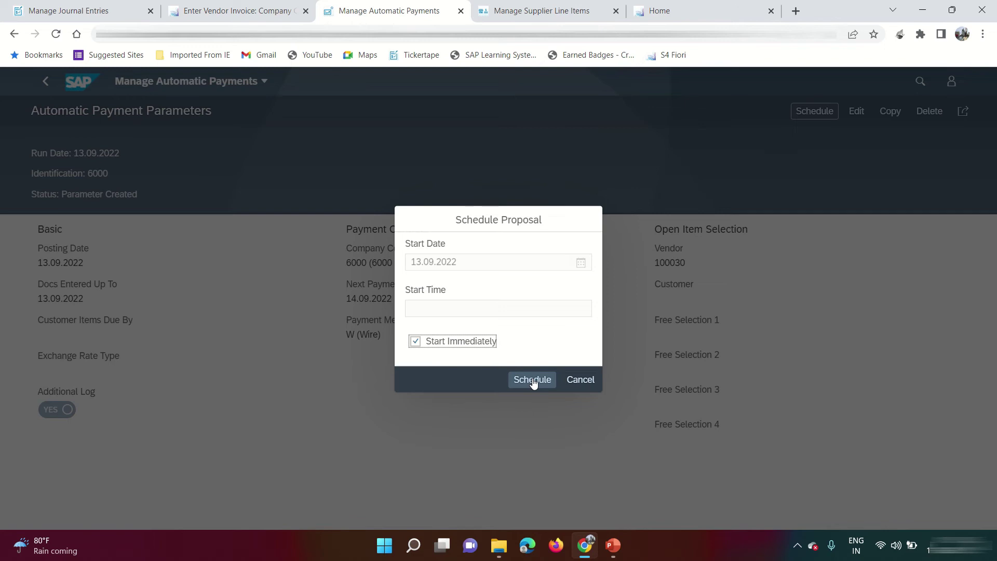
pyautogui.click(534, 382)
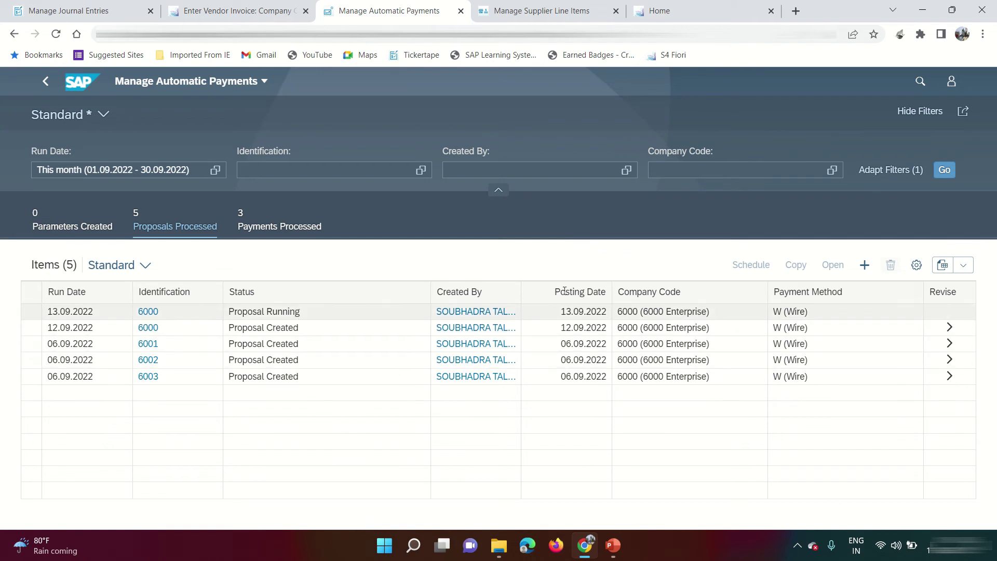
# - Refresh the runs to show Proposal Created and add the Log column to the table
pyautogui.click(945, 172)
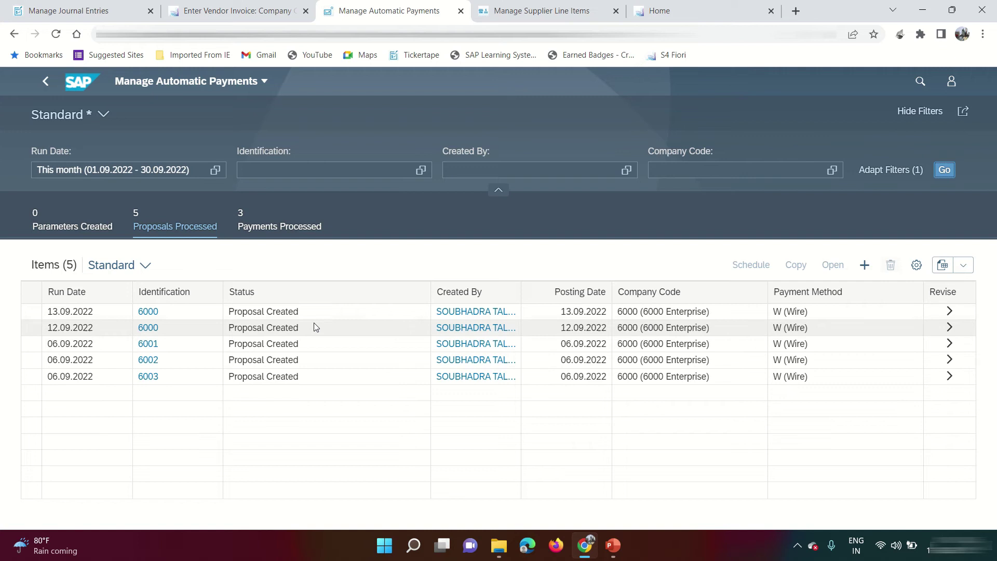
pyautogui.moveTo(300, 312); pyautogui.dragTo(227, 311)
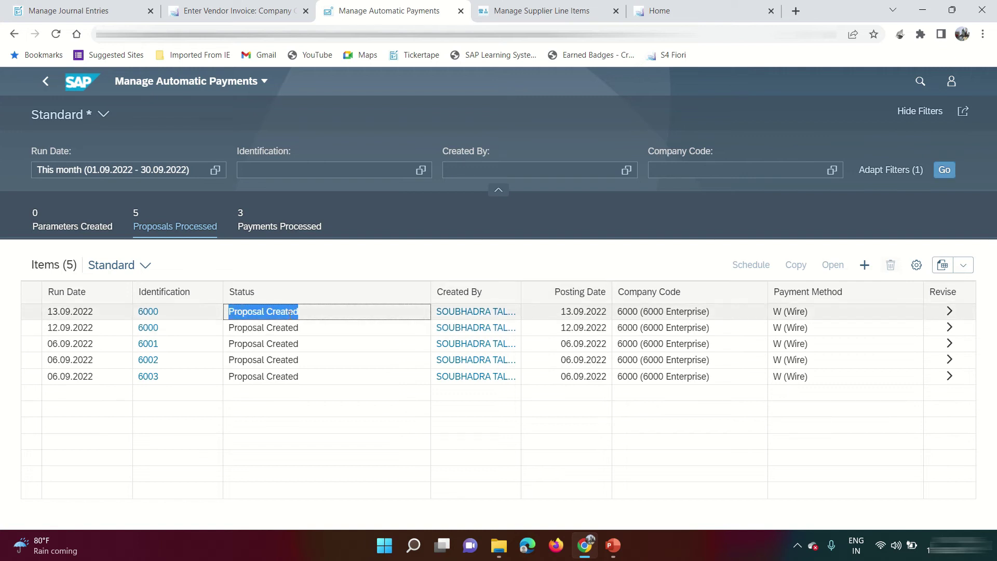
pyautogui.click(917, 265)
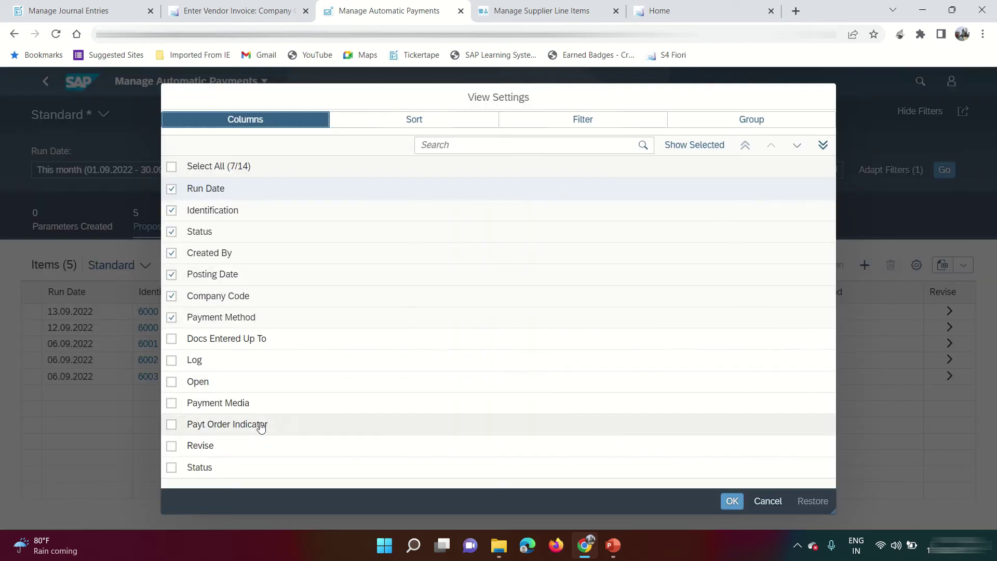
pyautogui.click(171, 361)
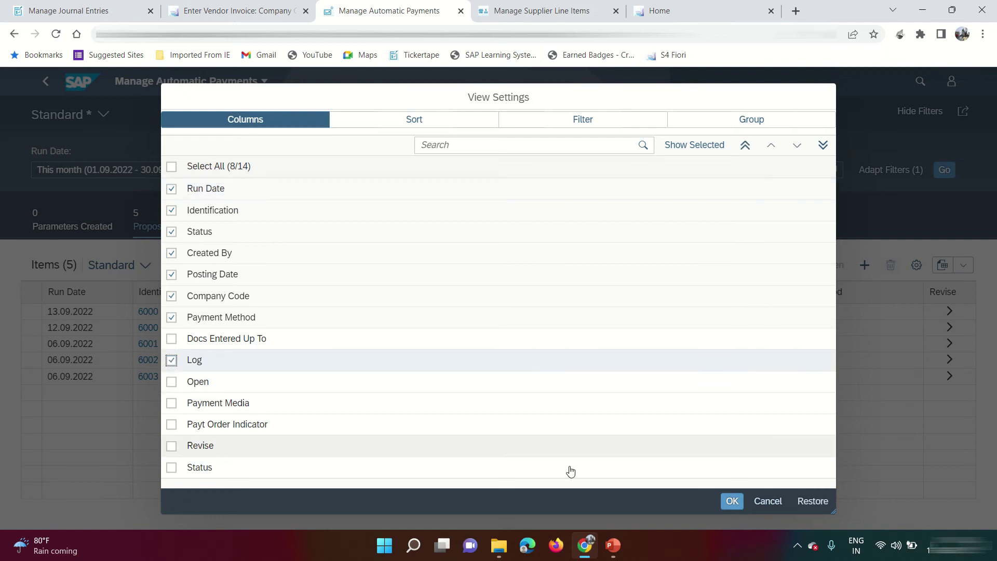
pyautogui.click(732, 501)
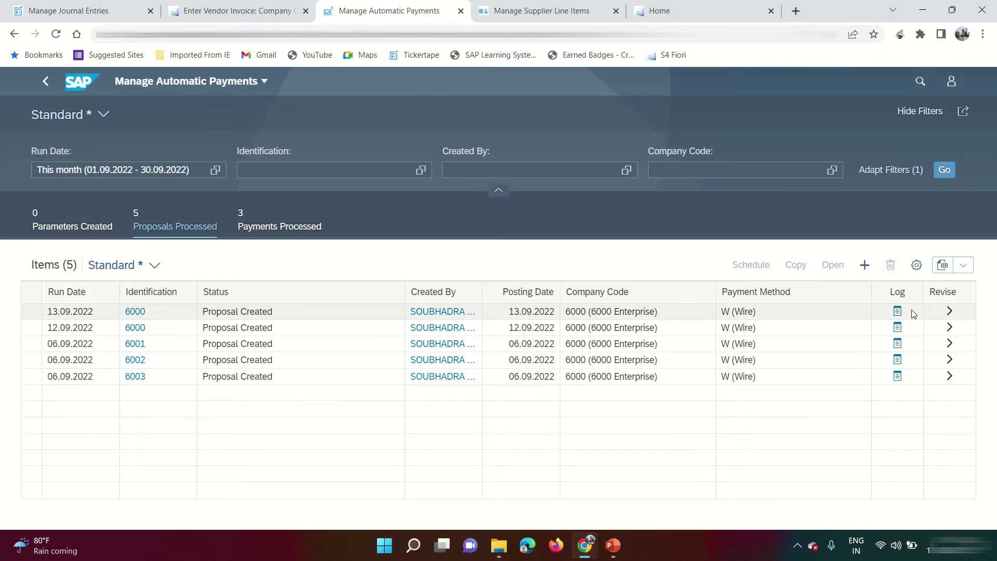
# - Review the 13.09.2022 run's log: method W permitted and a 60,00 USD payment
pyautogui.click(897, 312)
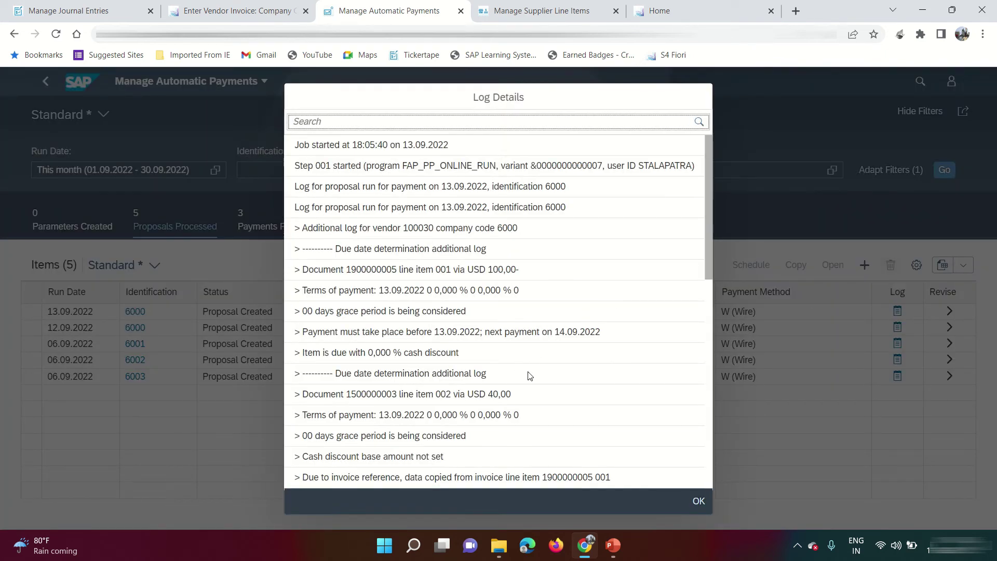
pyautogui.scroll(-10, 524, 377)
pyautogui.moveTo(332, 298); pyautogui.dragTo(422, 309)
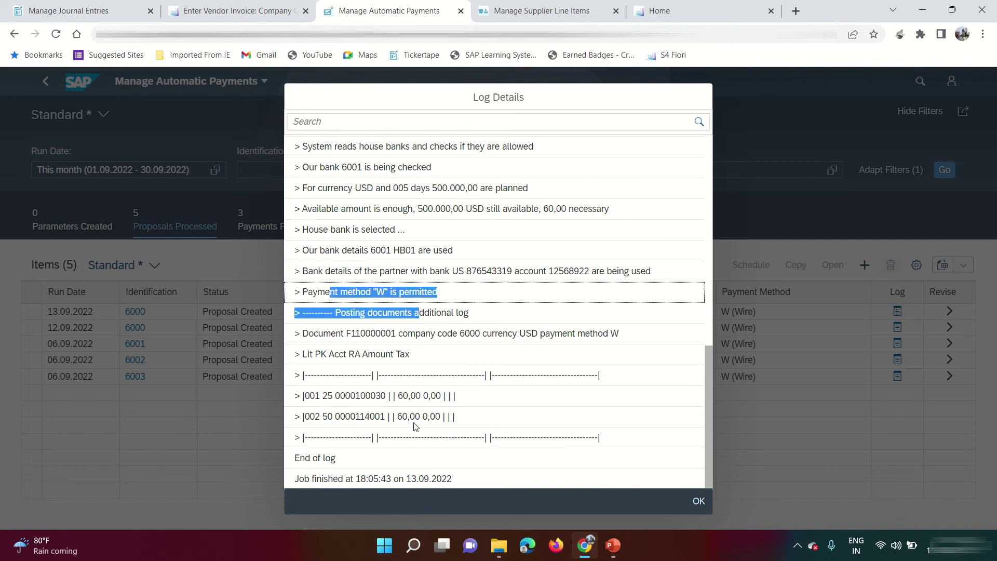
pyautogui.doubleClick(419, 397)
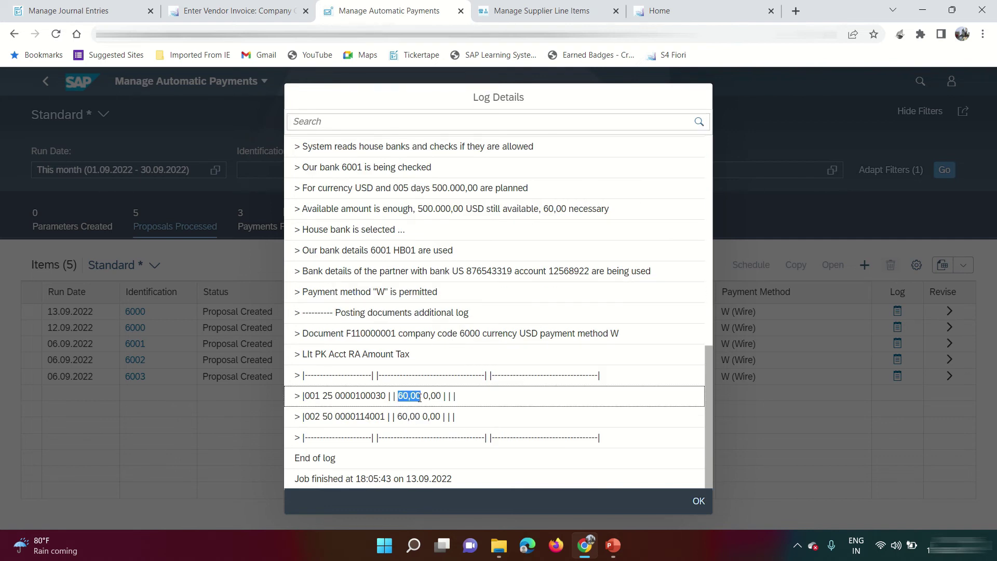
pyautogui.click(699, 501)
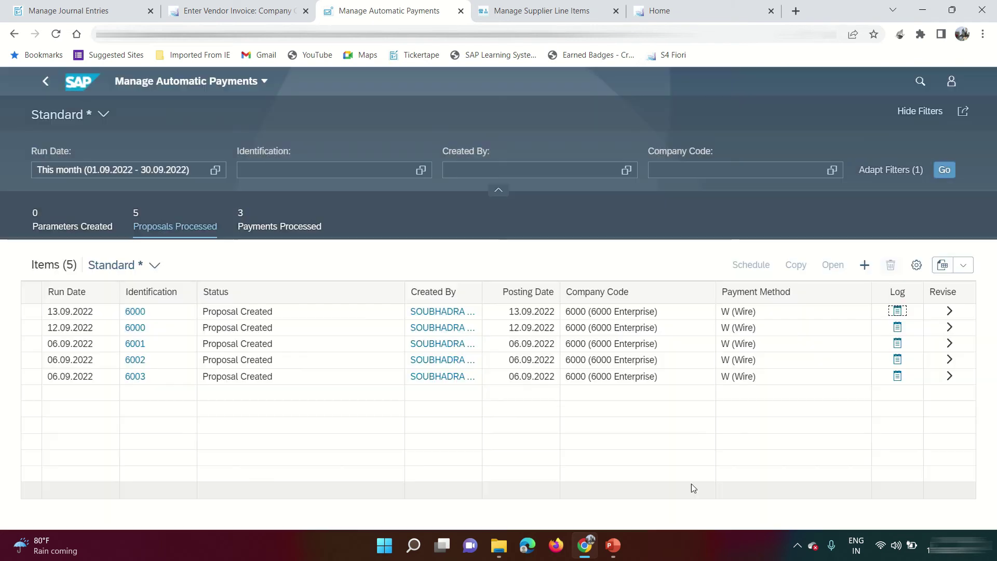
# - Open proposal 6000 for revision, confirm no exceptions and one -60,00 USD payment, then go back
pyautogui.click(952, 315)
pyautogui.click(950, 317)
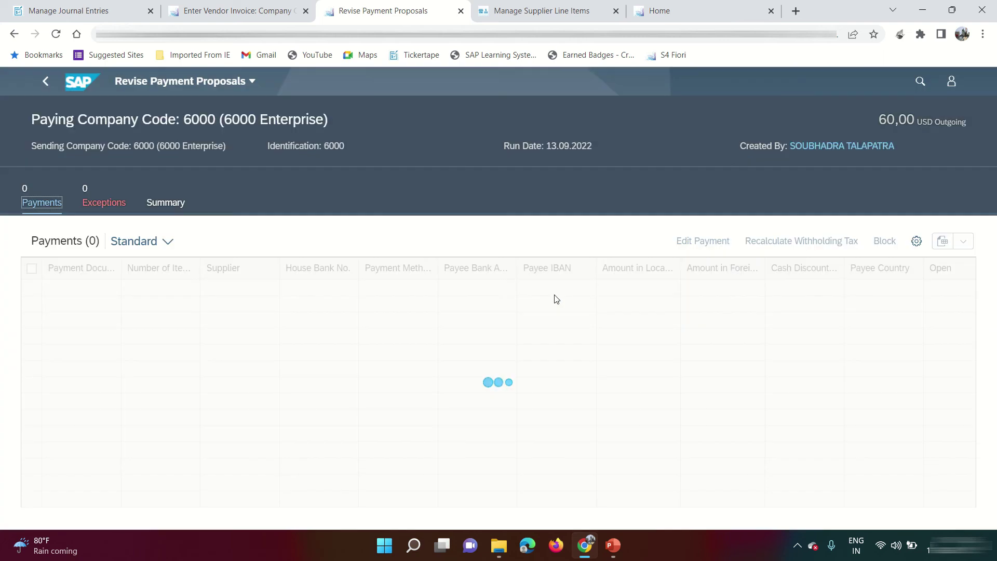
pyautogui.click(99, 200)
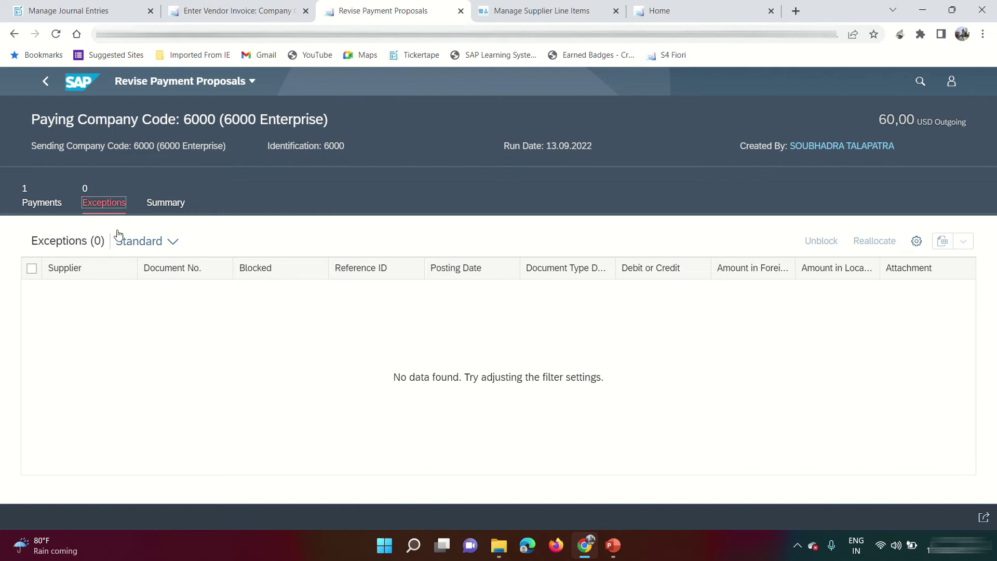
pyautogui.click(34, 200)
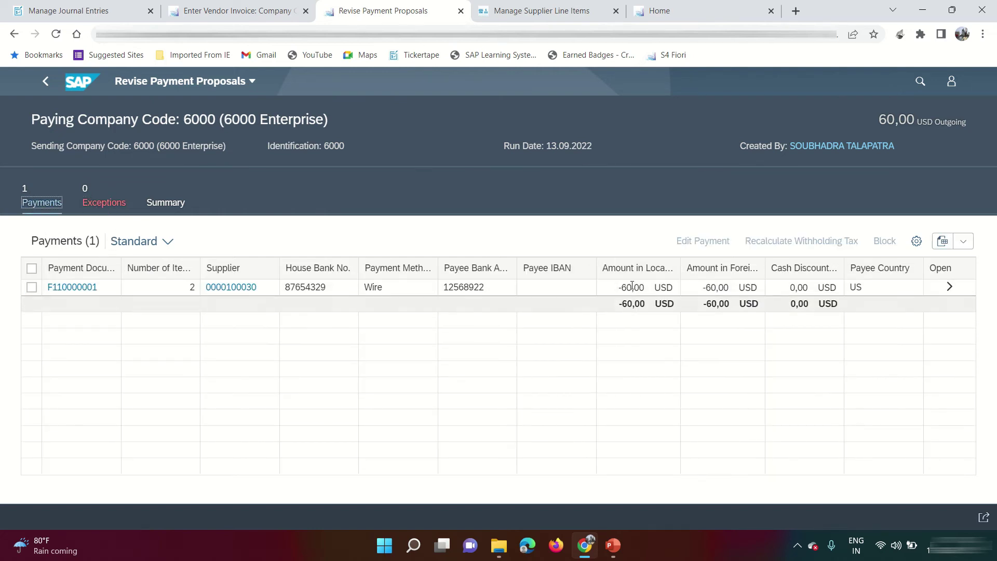
pyautogui.click(45, 81)
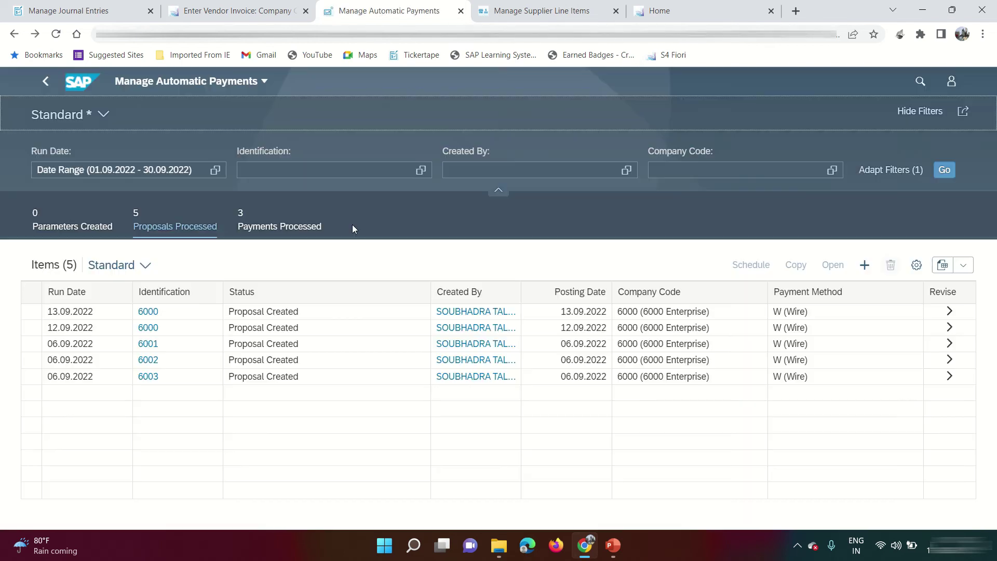
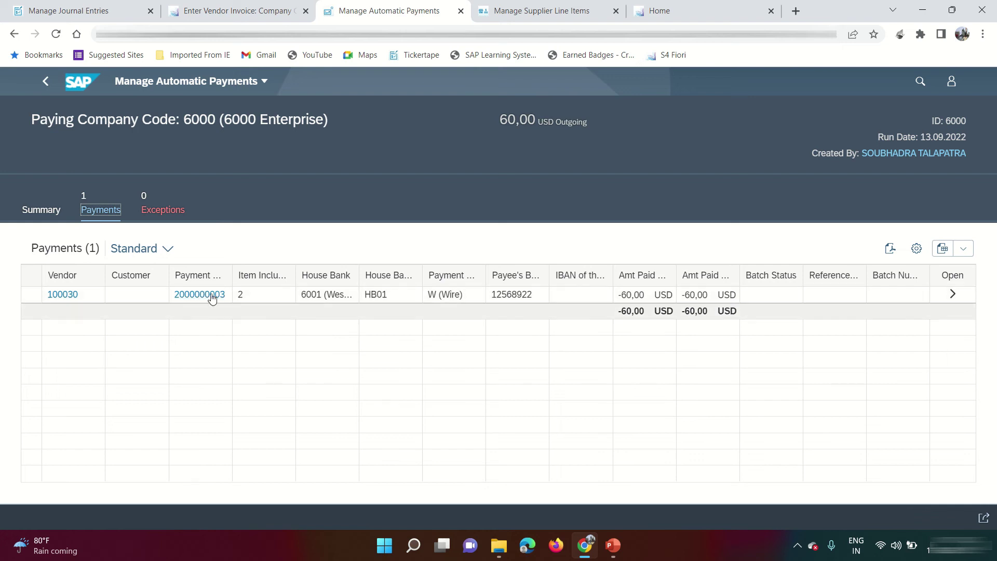
pyautogui.click(954, 296)
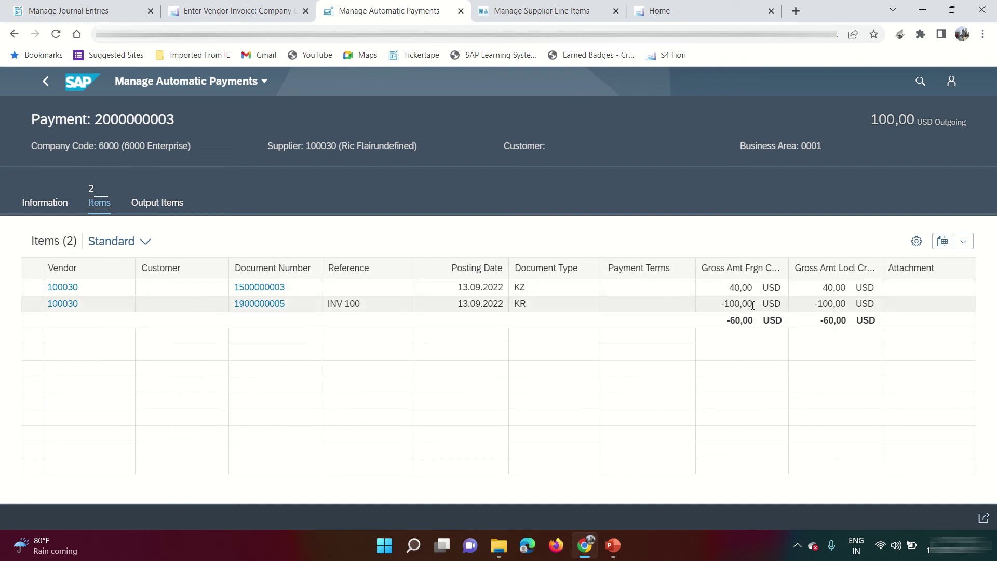
pyautogui.click(45, 81)
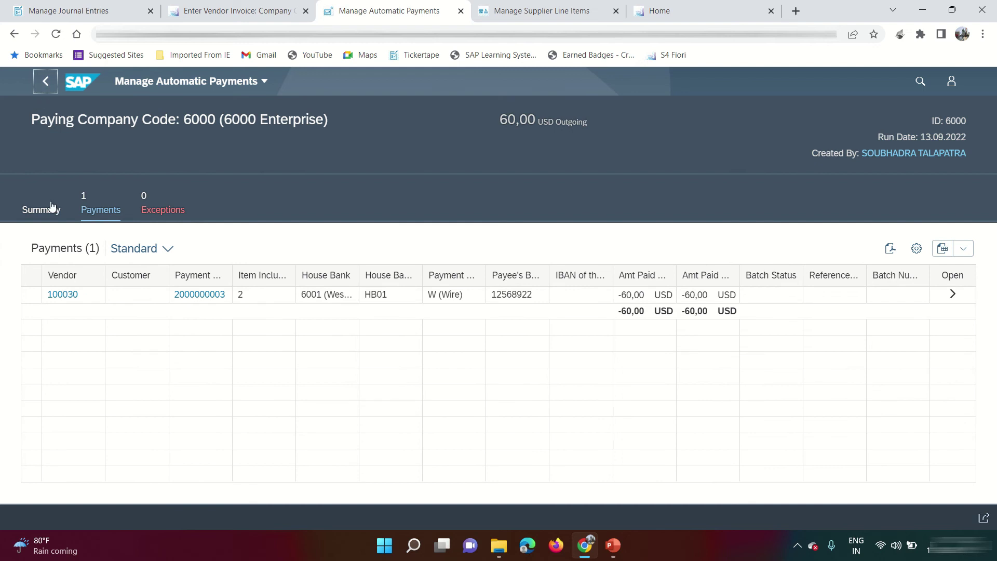
pyautogui.click(201, 297)
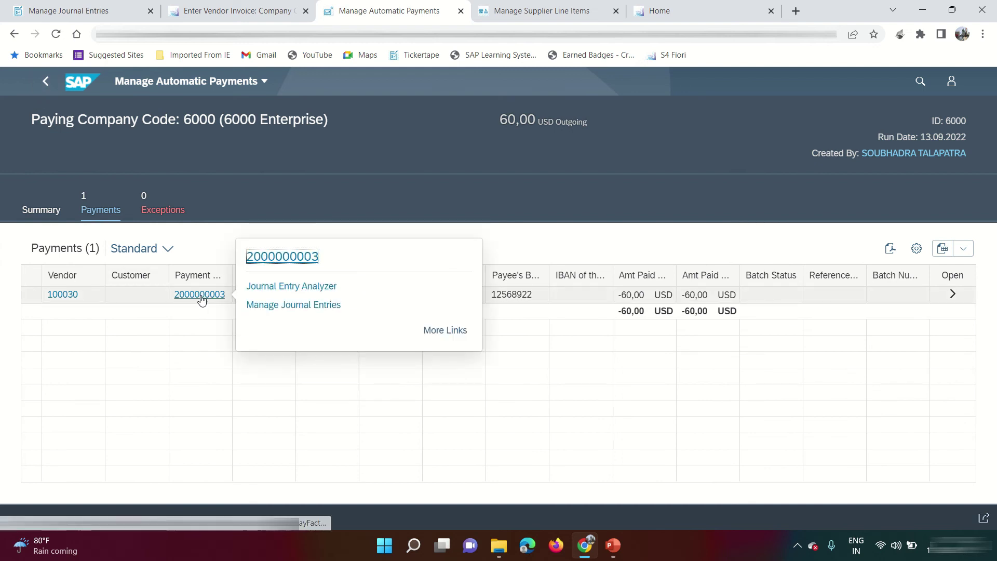
pyautogui.click(270, 306)
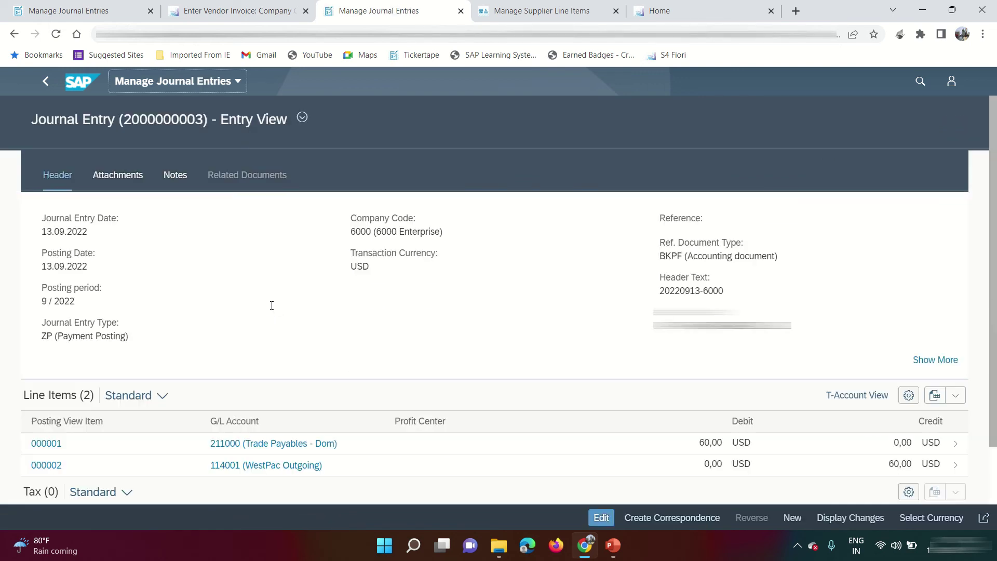
pyautogui.scroll(-2, 187, 457)
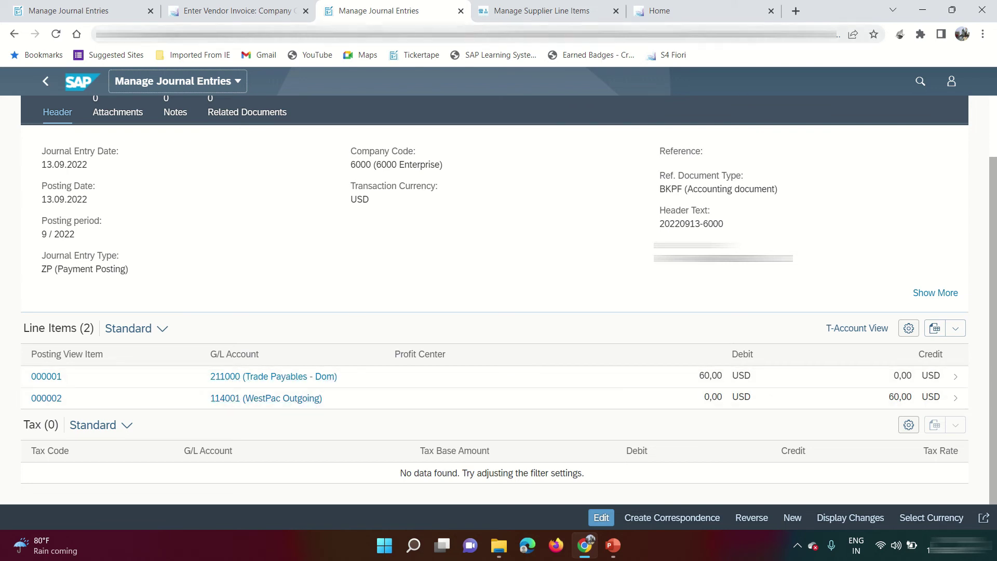
pyautogui.click(540, 11)
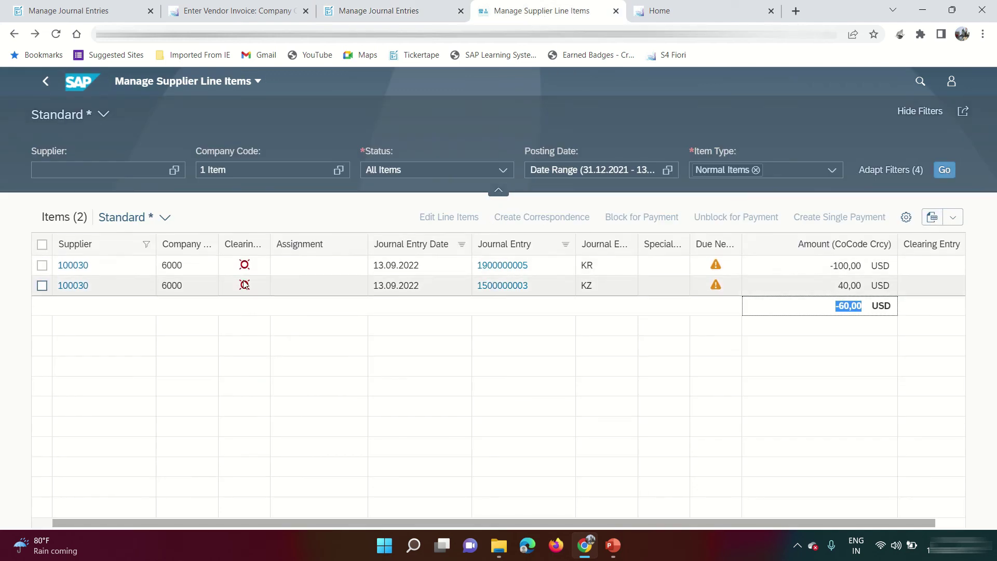
pyautogui.click(945, 170)
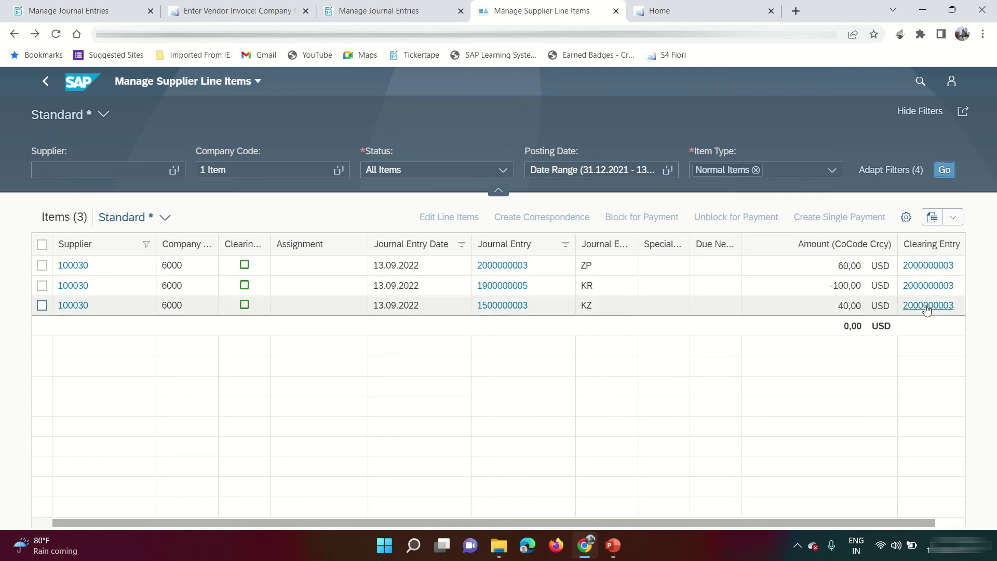
pyautogui.hscroll(1, 606, 358)
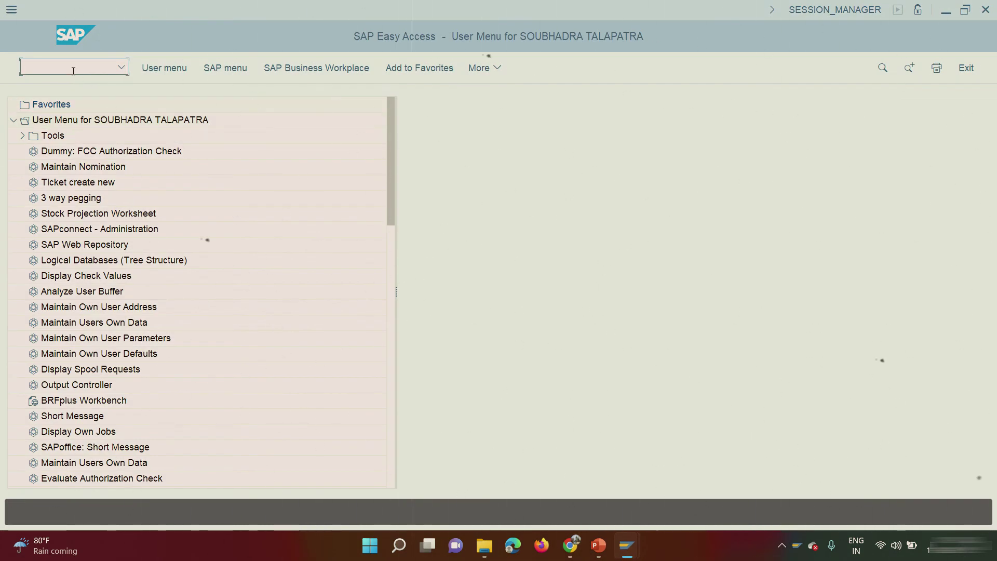
# - In FBZP, review company code 6000's house bank 6001 account HB01 and its G/L account 114001
pyautogui.write('fbzp')
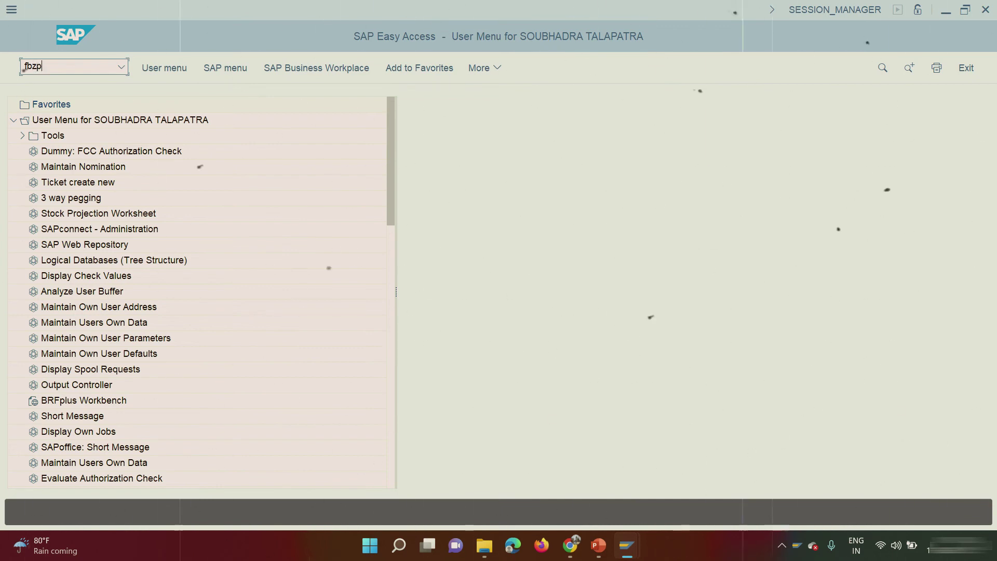
pyautogui.press('Return')
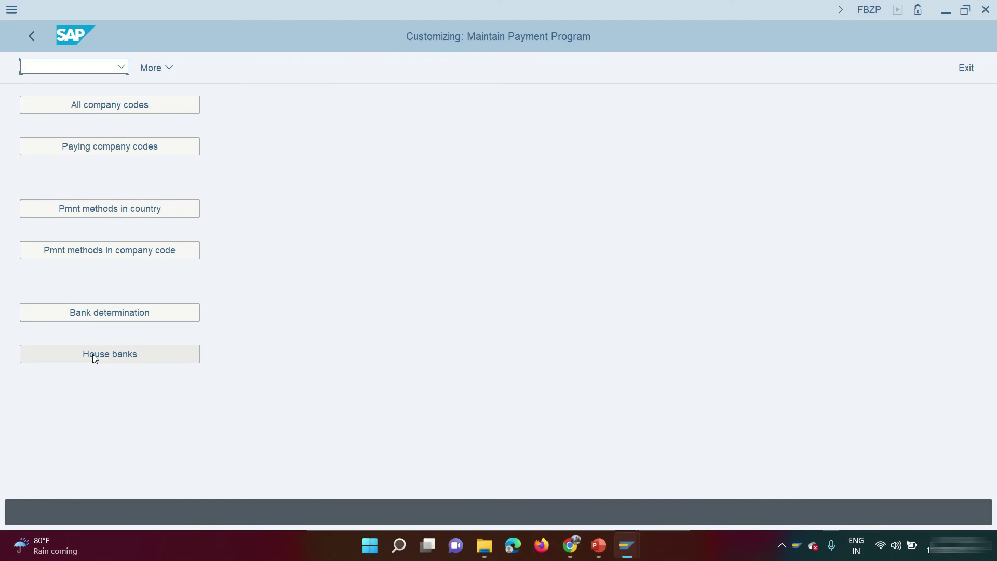
pyautogui.click(97, 358)
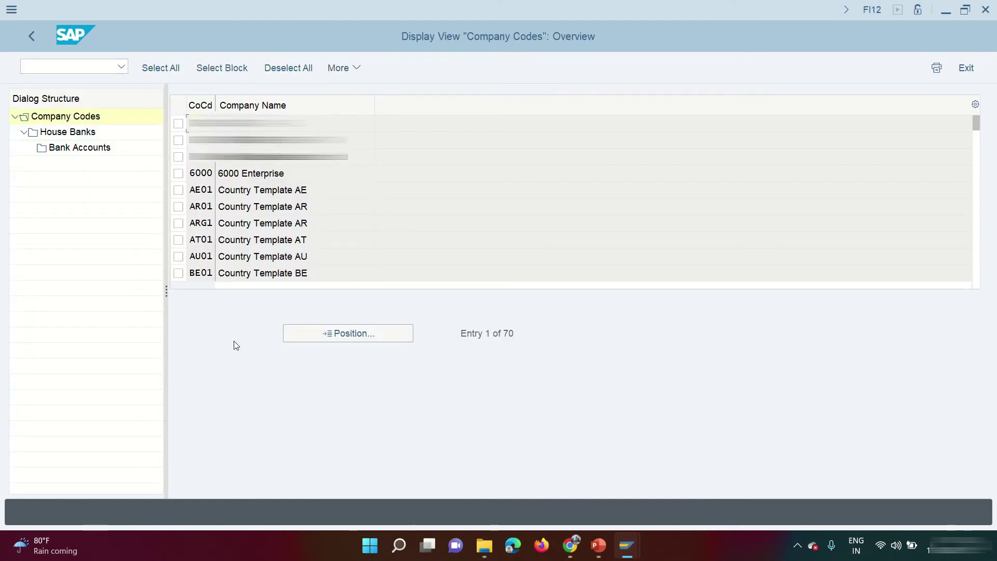
pyautogui.click(178, 174)
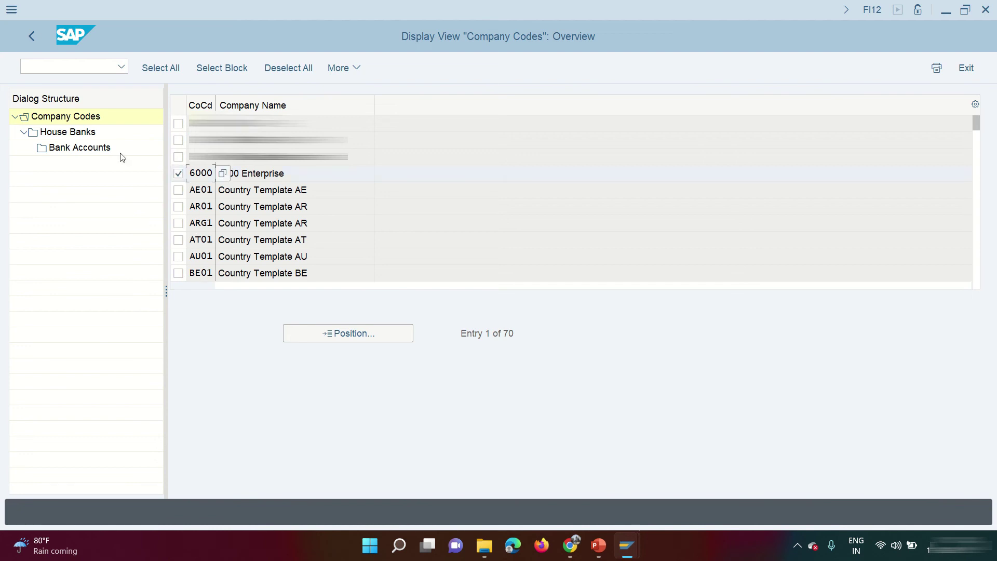
pyautogui.doubleClick(80, 133)
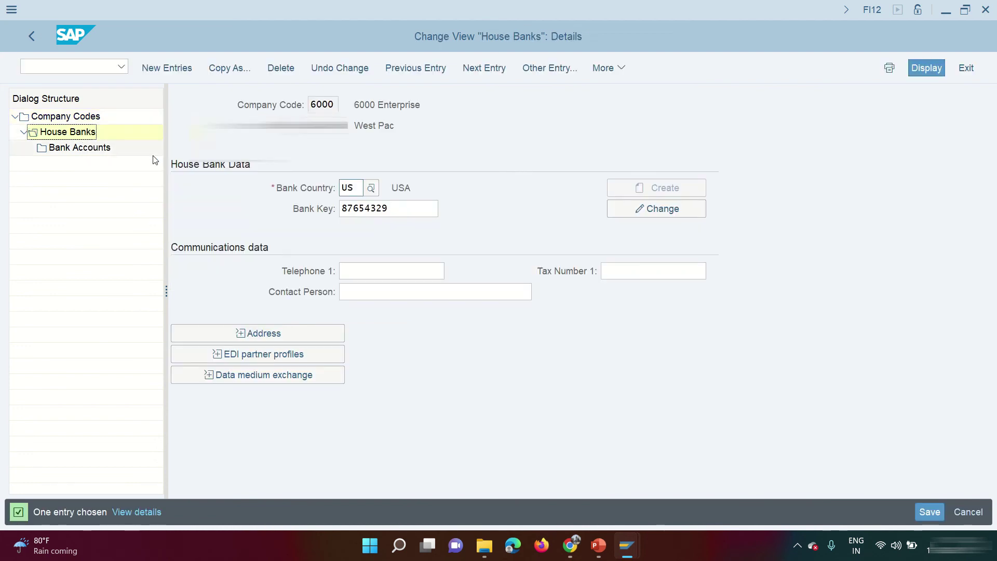
pyautogui.doubleClick(92, 150)
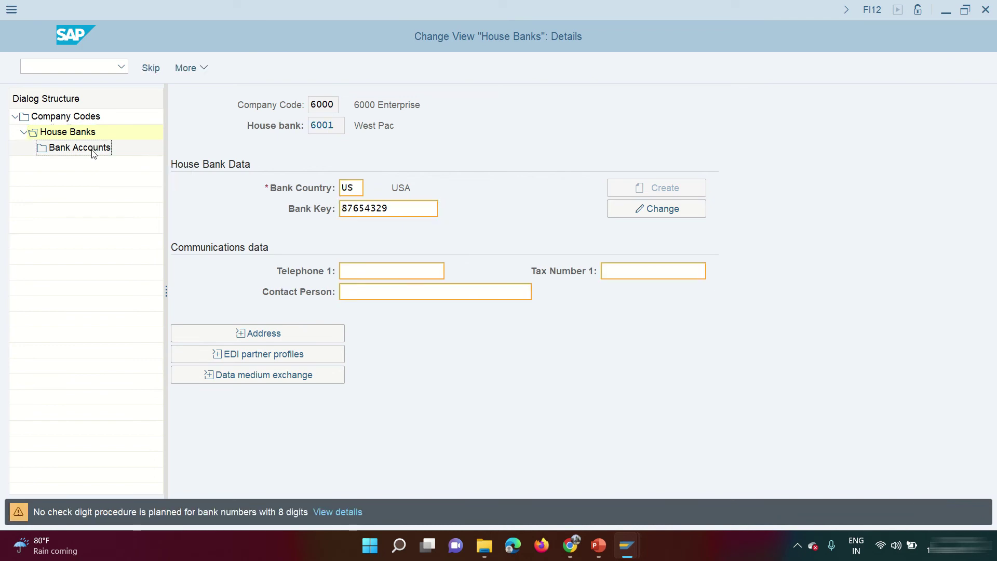
pyautogui.click(414, 515)
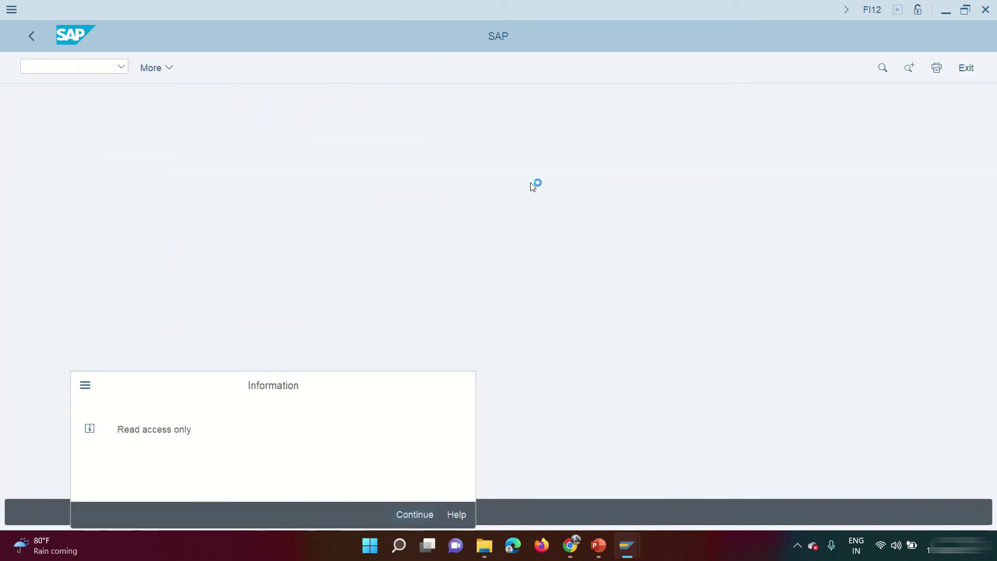
pyautogui.doubleClick(623, 249)
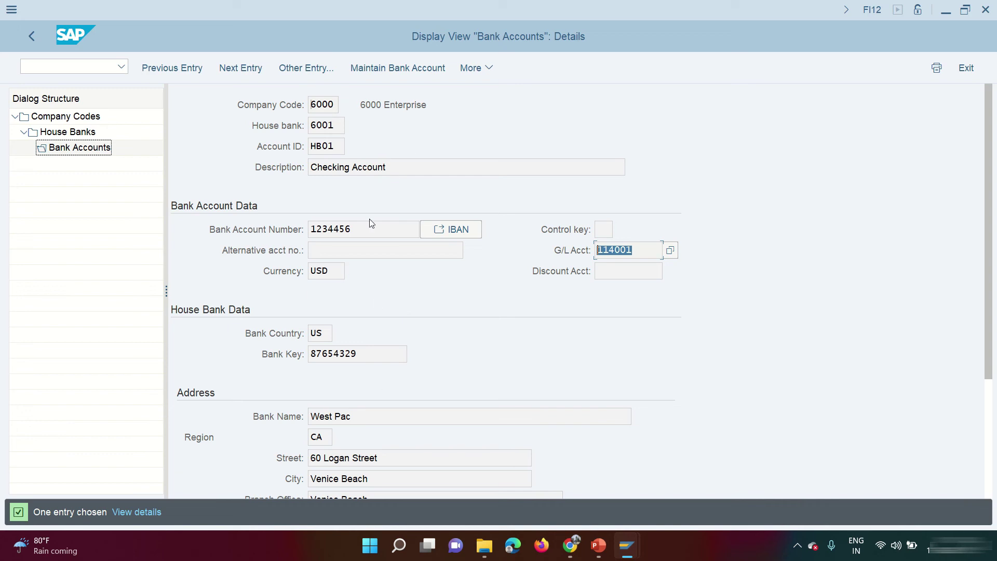
# - Navigate back from the bank account details to the payment program configuration screen
pyautogui.click(426, 74)
pyautogui.click(32, 43)
pyautogui.click(31, 42)
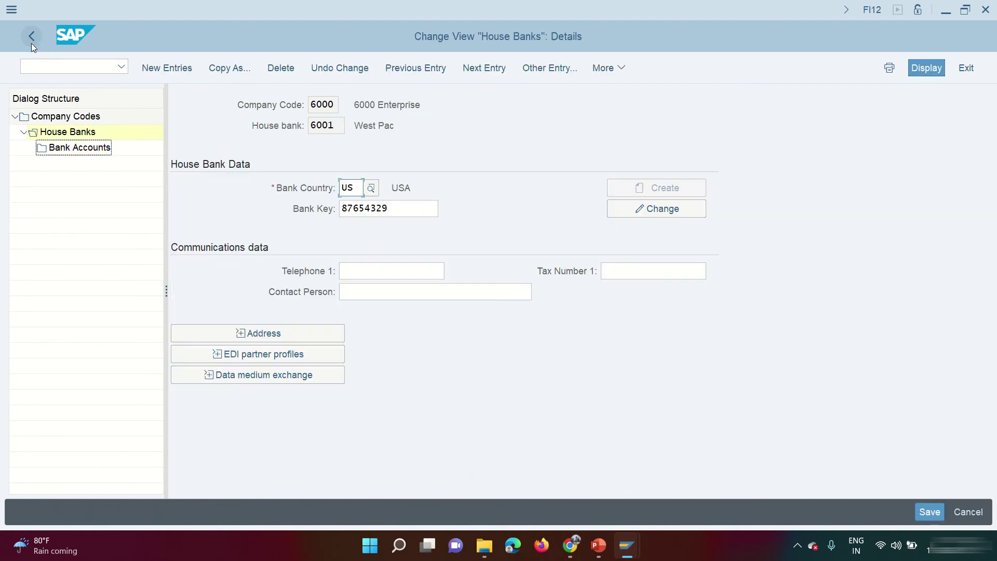
pyautogui.click(33, 40)
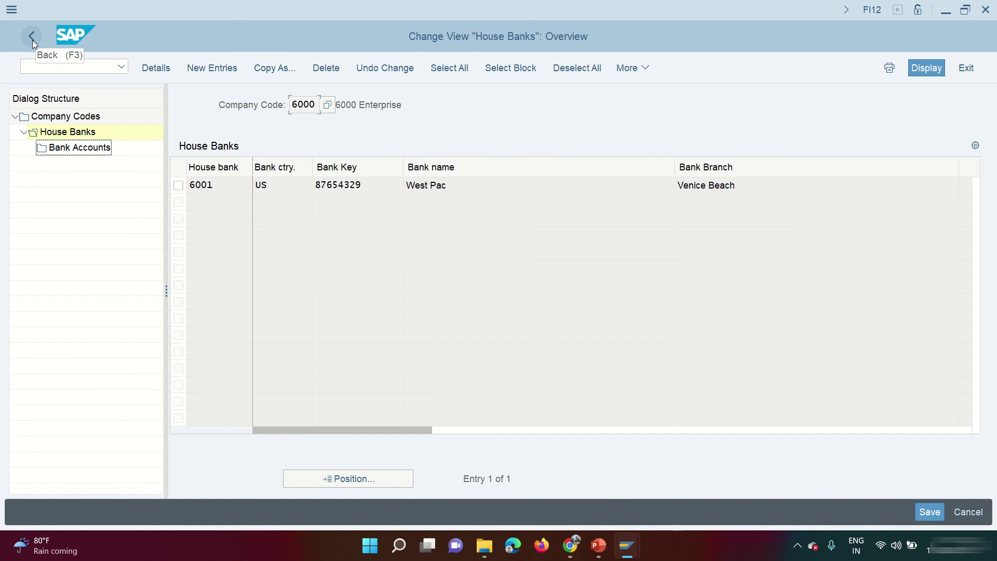
pyautogui.click(32, 39)
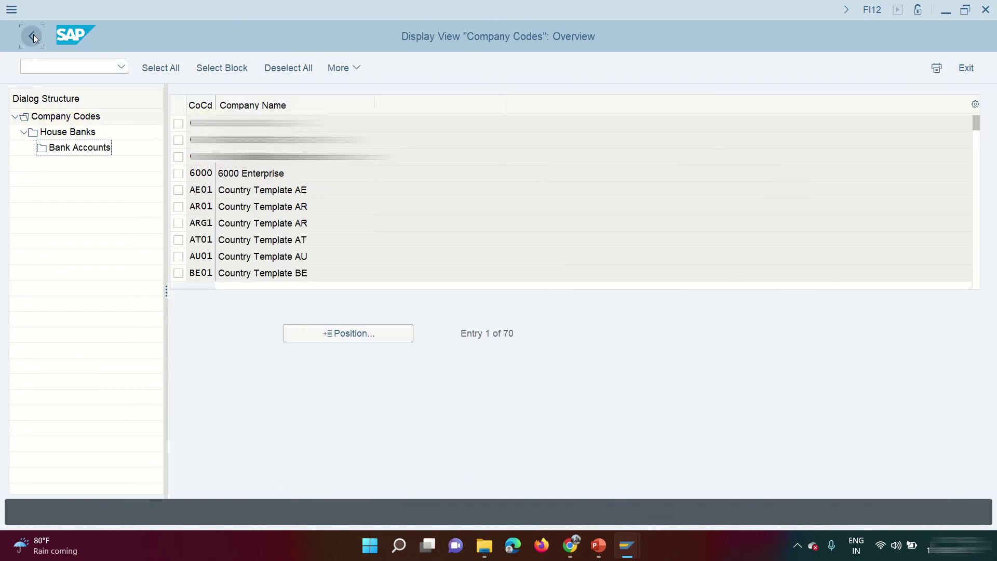
pyautogui.click(33, 36)
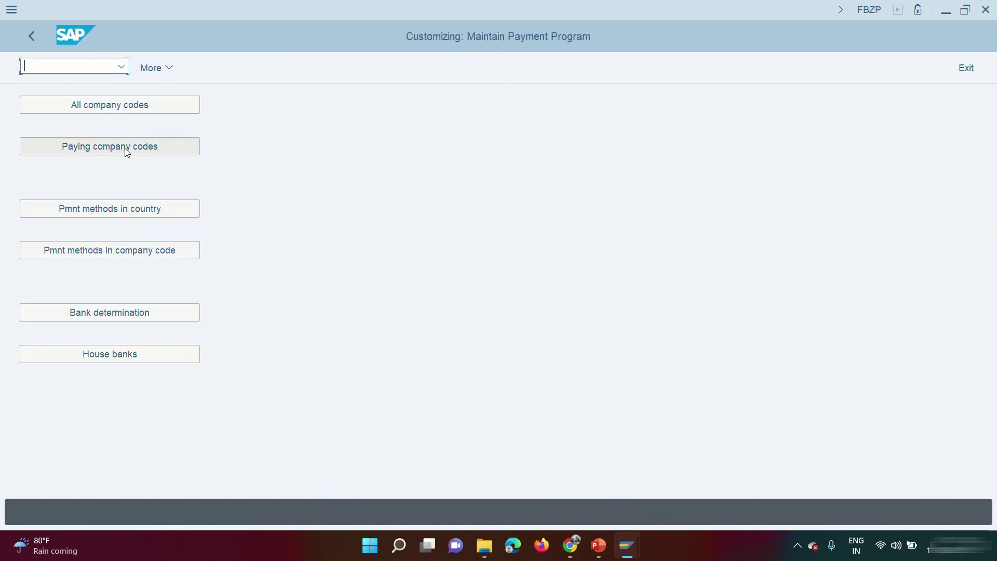
# - Open the US payment method W (Wire) in the payment methods per country list
pyautogui.click(120, 211)
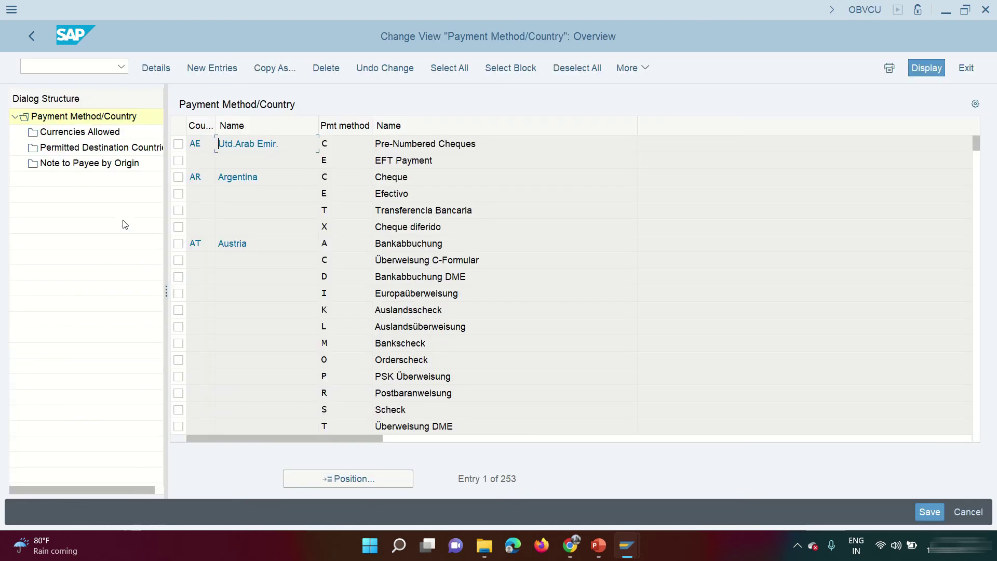
pyautogui.click(382, 482)
pyautogui.write('us')
pyautogui.press('Tab')
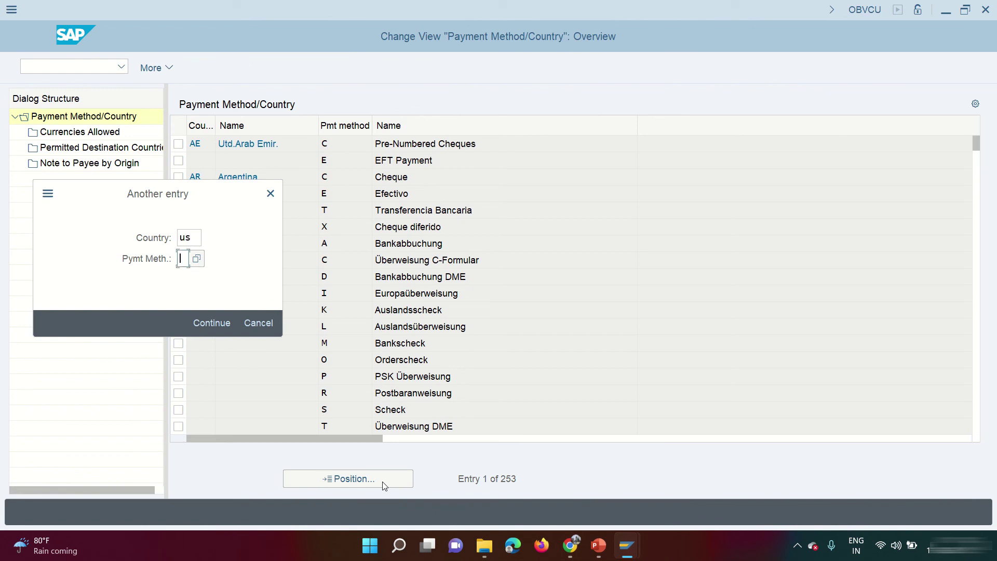
pyautogui.press('Return')
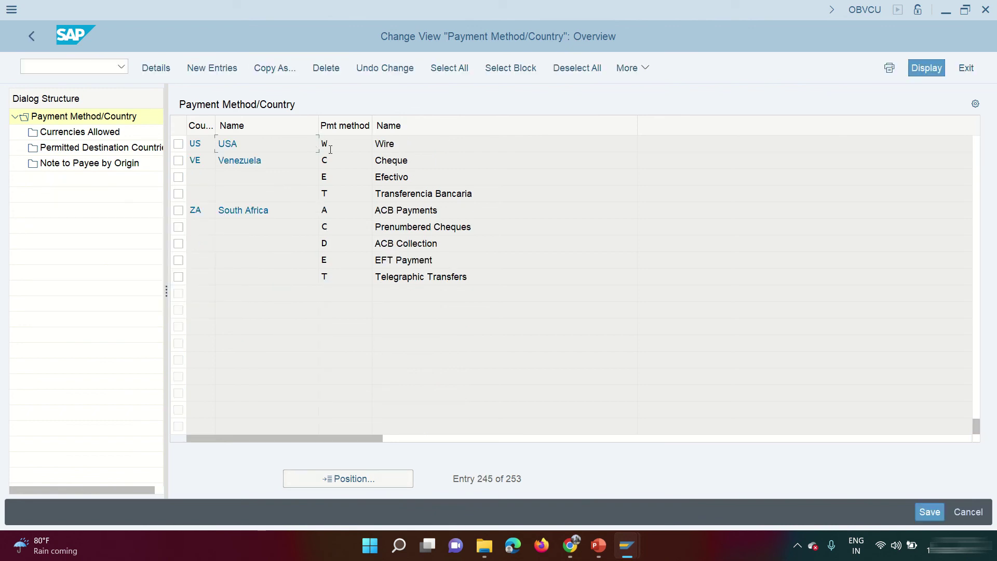
pyautogui.doubleClick(334, 146)
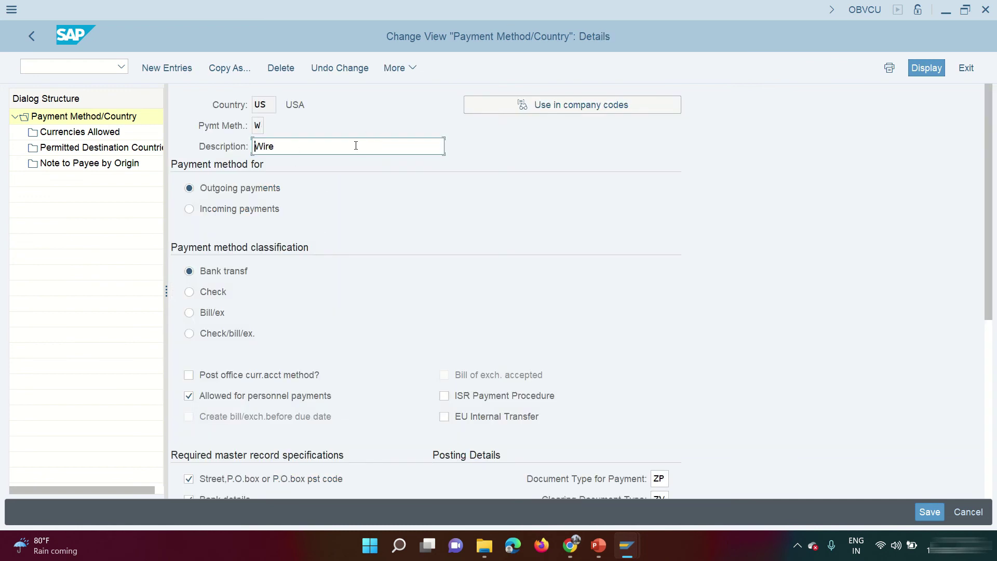
# - Check the Wire method's document types ZP and ZV, then return to the FBZP menu
pyautogui.hotkey('shift', 'Tab')
pyautogui.hotkey('shift', 'Tab')
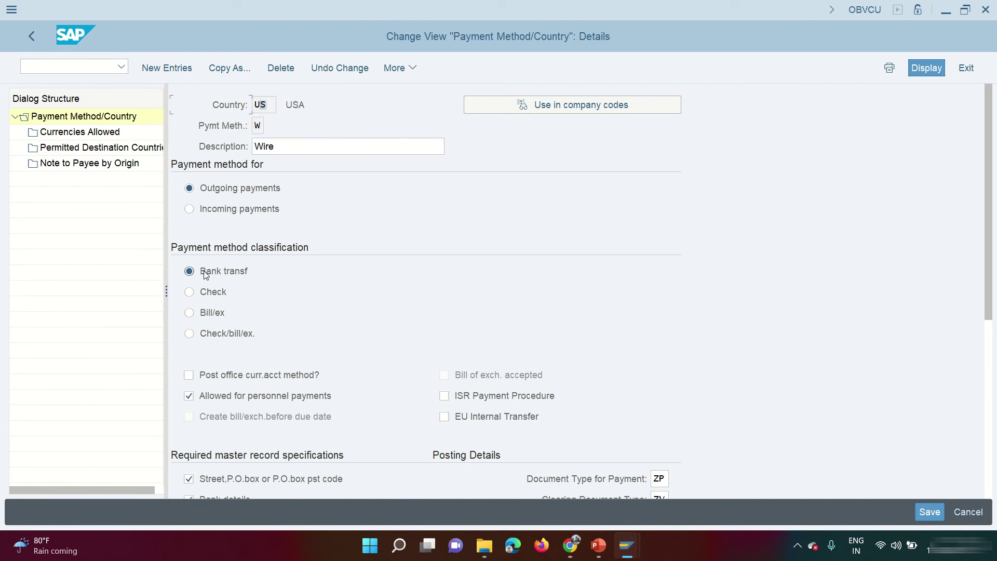
pyautogui.scroll(-2, 274, 291)
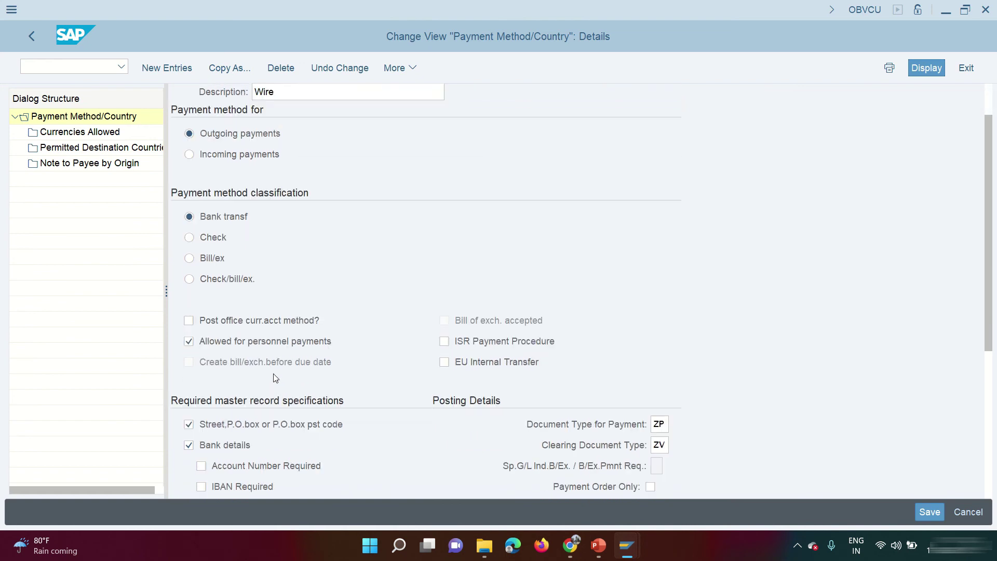
pyautogui.scroll(-2, 275, 378)
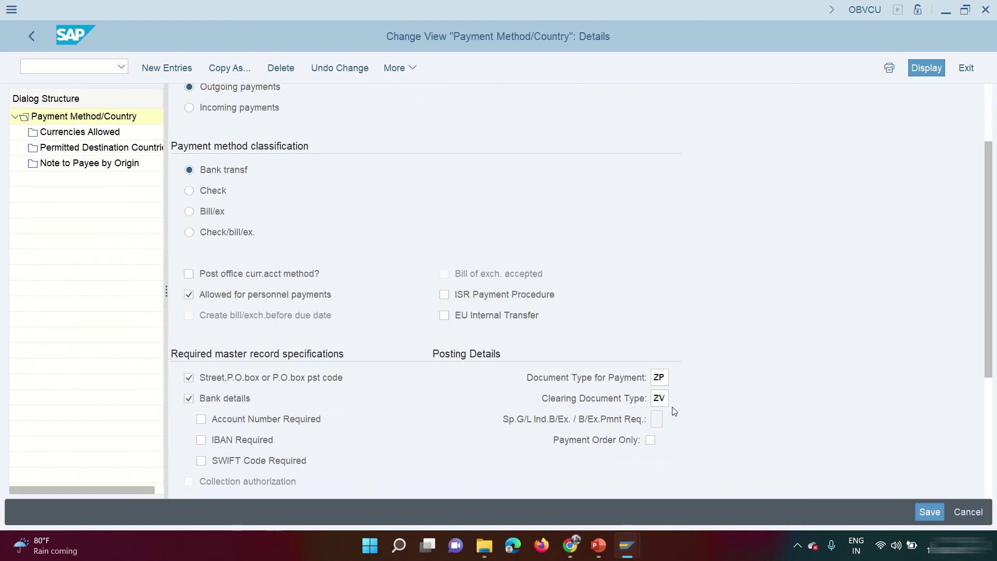
pyautogui.doubleClick(652, 377)
pyautogui.doubleClick(653, 398)
pyautogui.click(30, 39)
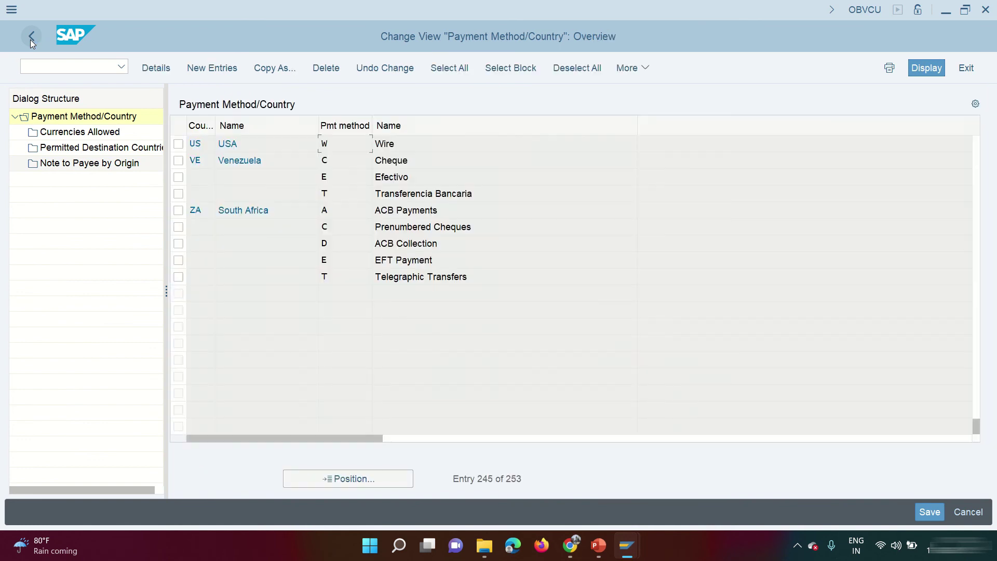
pyautogui.click(31, 40)
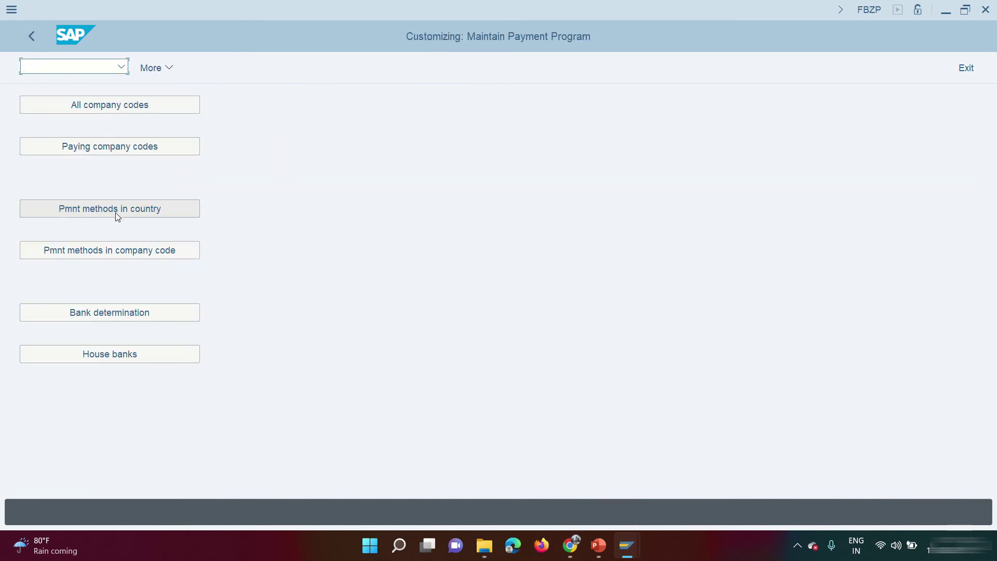
pyautogui.click(118, 253)
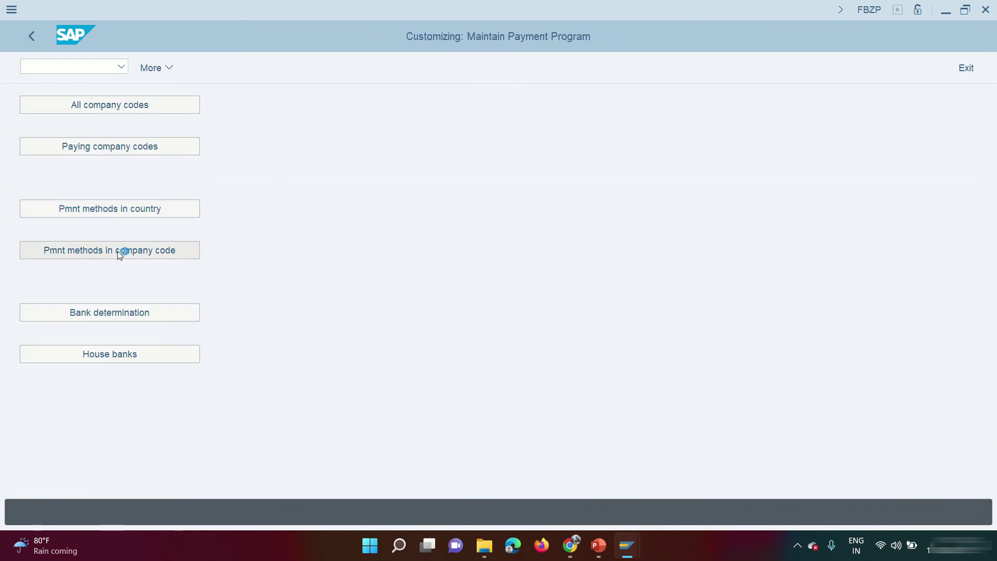
pyautogui.click(223, 472)
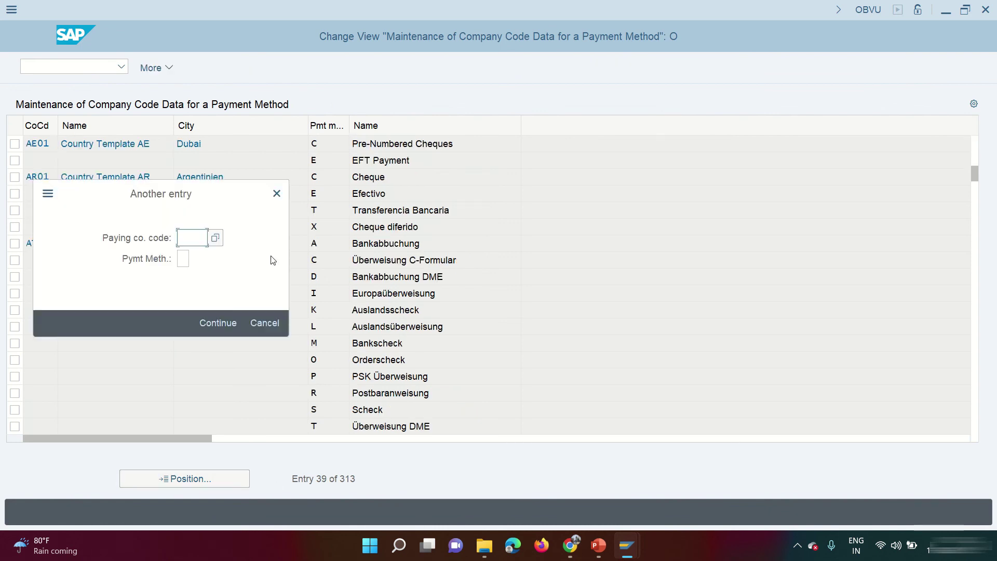
pyautogui.write('6000')
pyautogui.press('Tab')
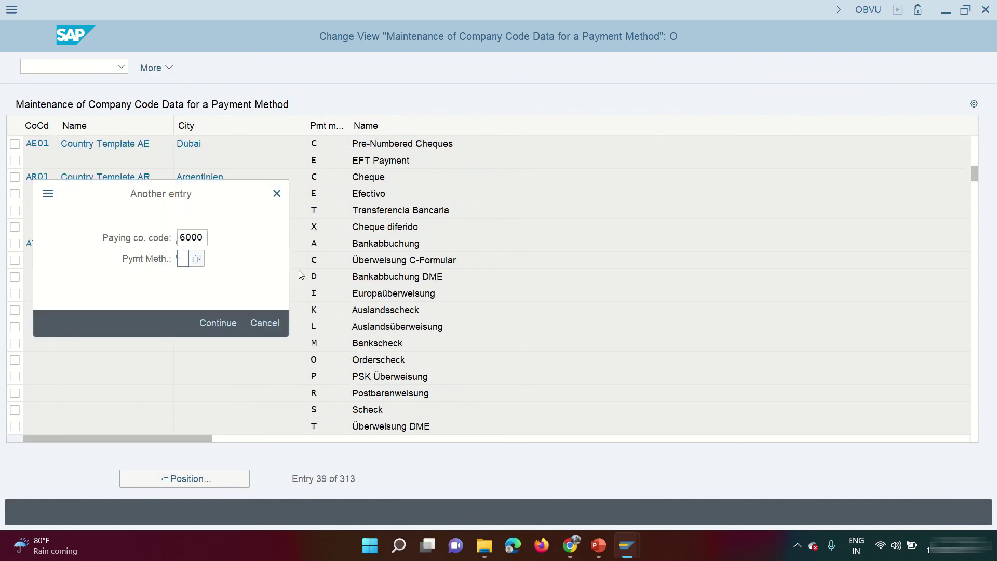
pyautogui.write('W')
pyautogui.press('Return')
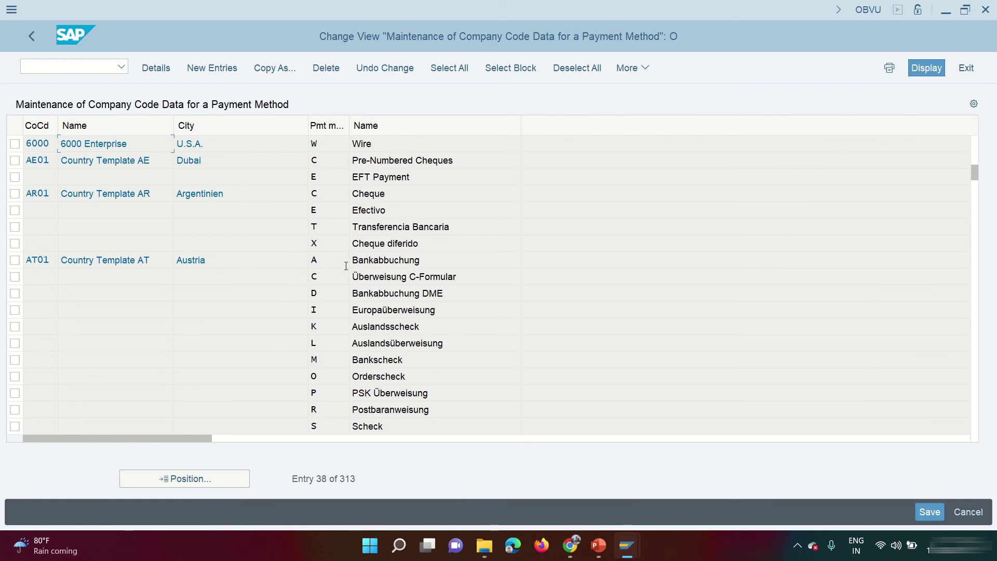
pyautogui.click(342, 144)
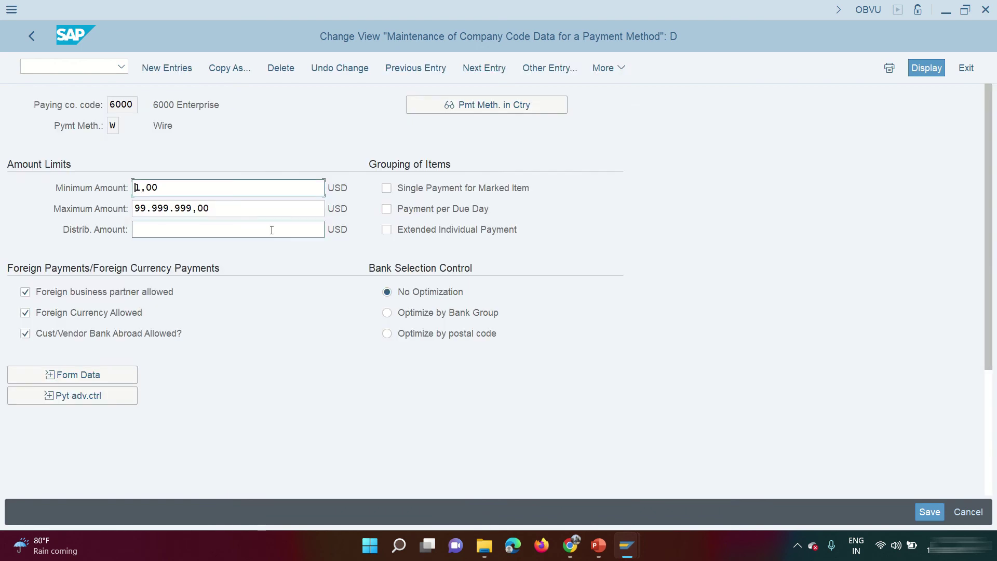
pyautogui.moveTo(164, 188); pyautogui.dragTo(130, 189)
pyautogui.moveTo(221, 216); pyautogui.dragTo(112, 208)
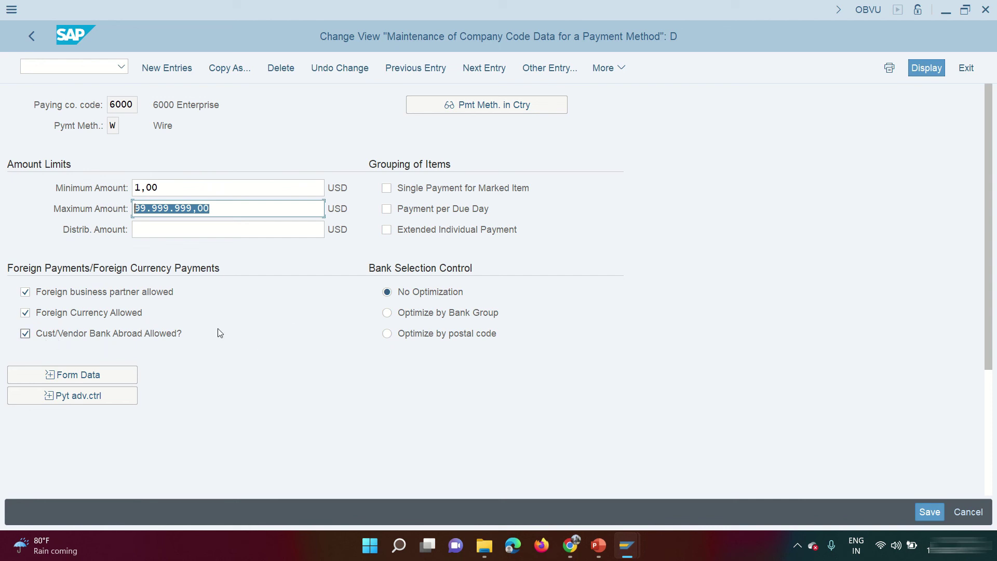
pyautogui.click(36, 33)
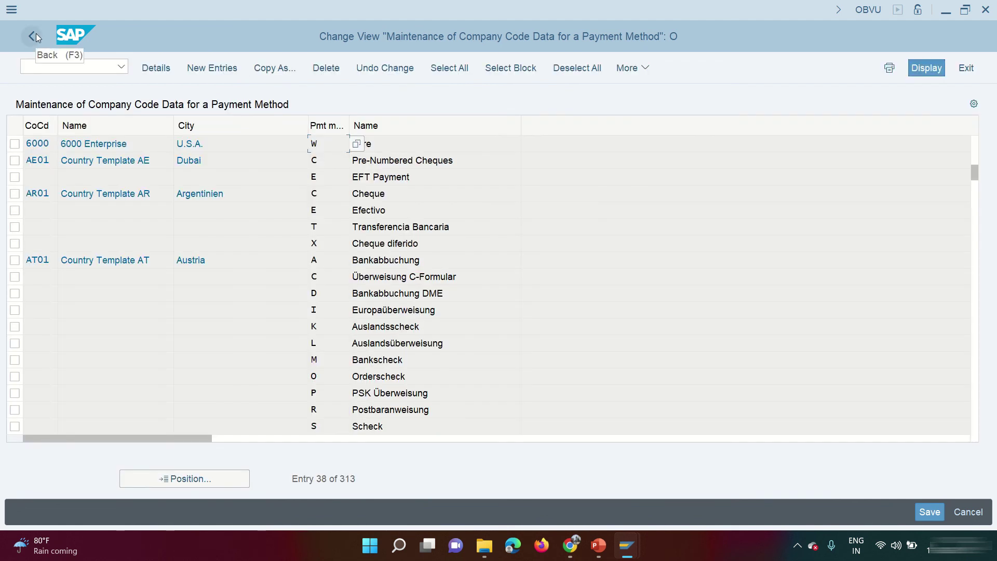
pyautogui.click(35, 33)
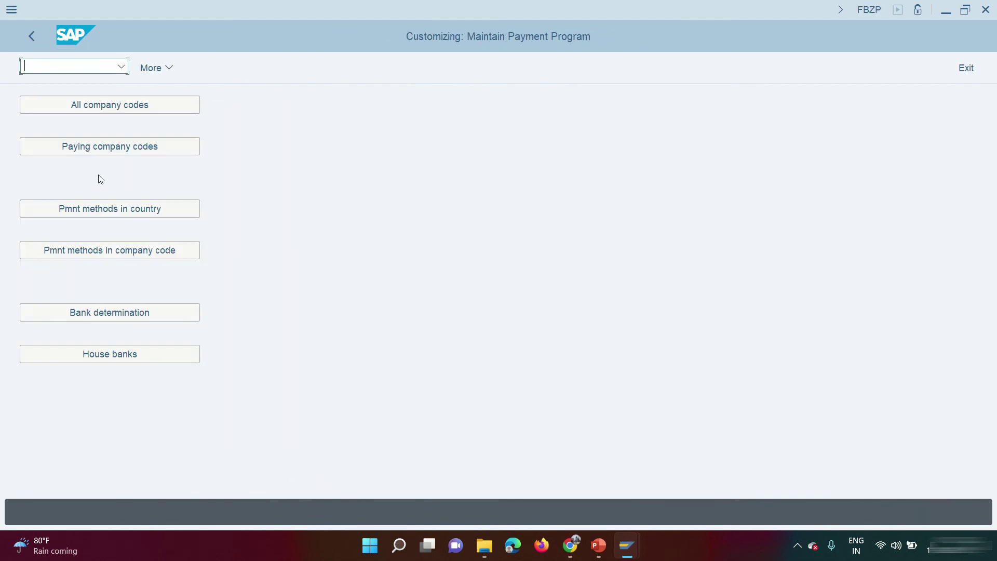
# - Open bank determination for company code 6000 and review its ranking order
pyautogui.click(128, 316)
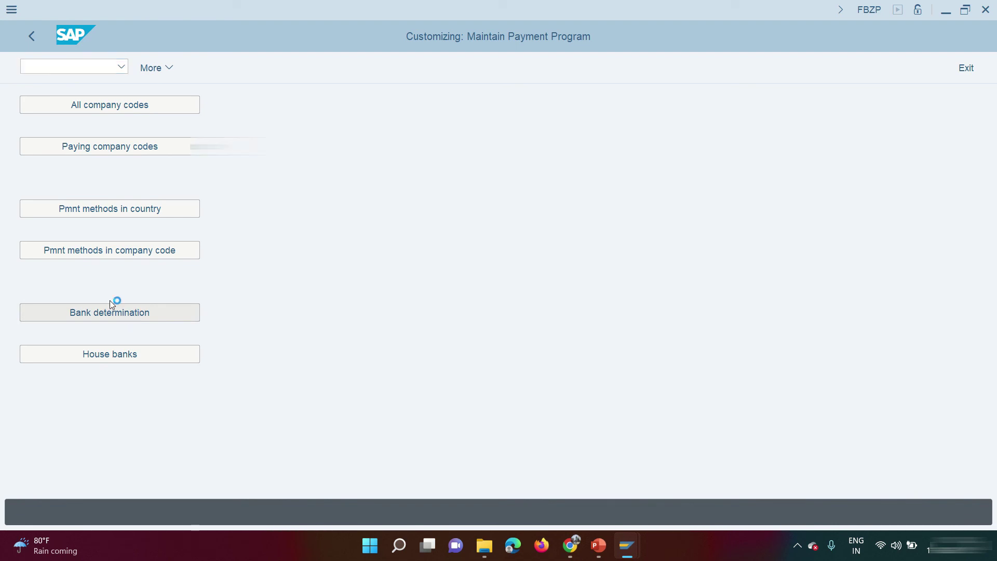
pyautogui.click(333, 479)
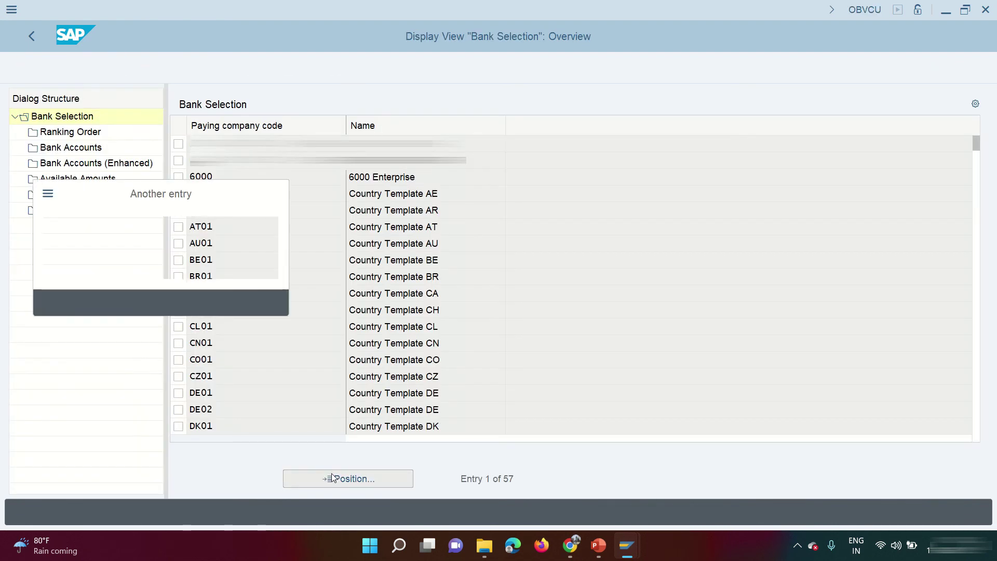
pyautogui.write('6000')
pyautogui.press('Return')
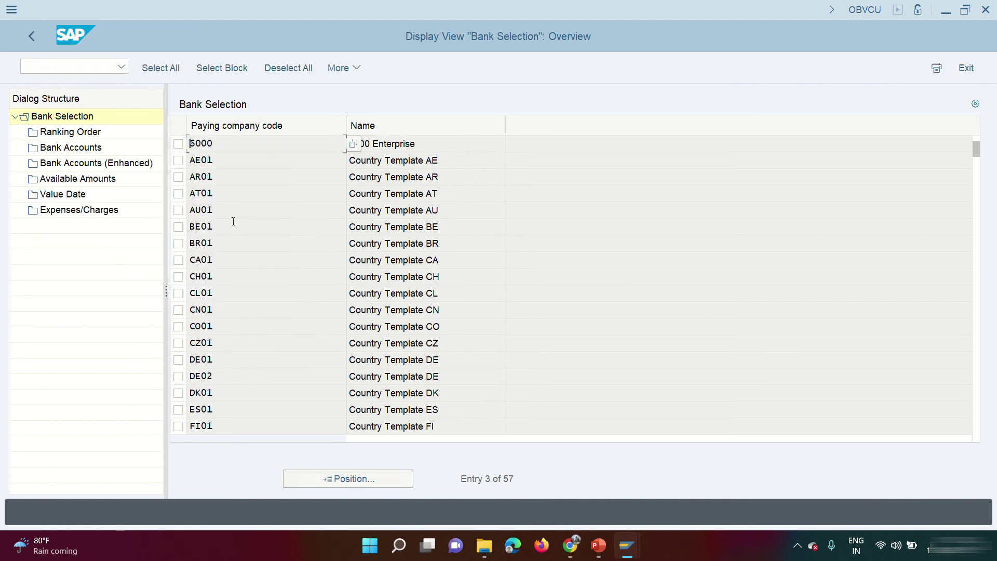
pyautogui.click(178, 144)
pyautogui.doubleClick(67, 132)
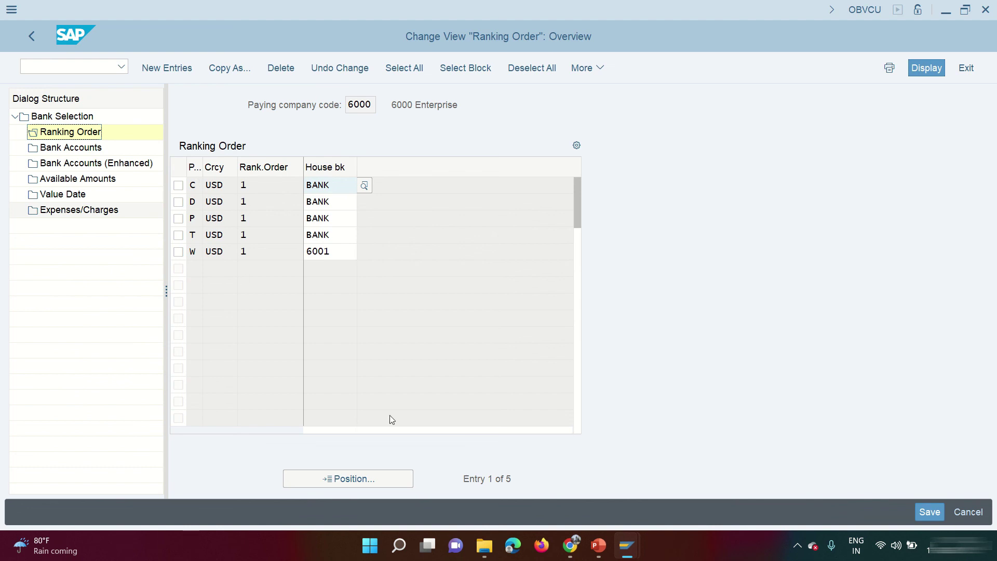
pyautogui.doubleClick(508, 478)
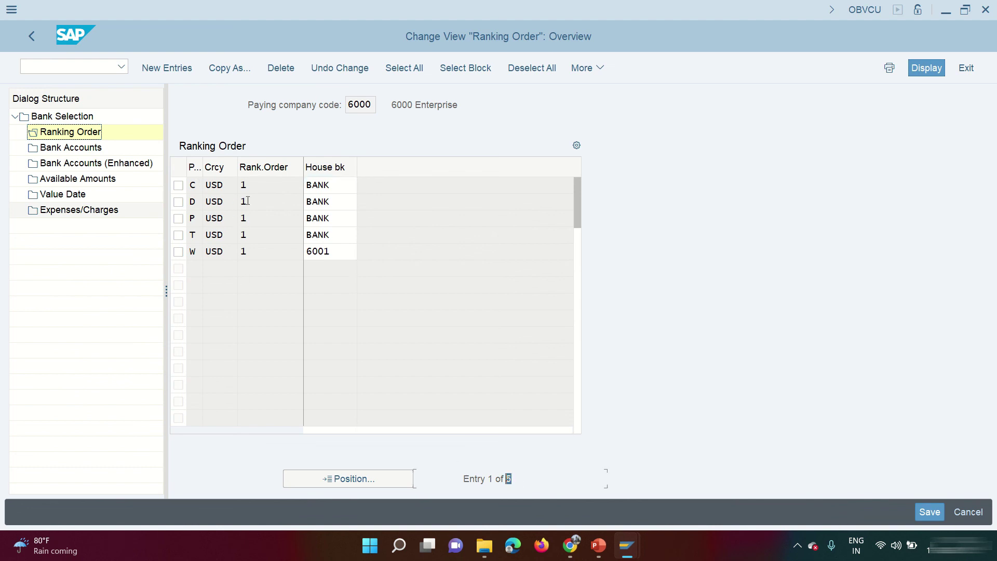
pyautogui.press('Tab')
pyautogui.press('Tab')
pyautogui.press('Tab')
pyautogui.press('Tab')
pyautogui.press('Tab')
pyautogui.press('Tab')
pyautogui.press('Tab')
pyautogui.press('Tab')
pyautogui.press('Tab')
pyautogui.click(245, 254)
# - Review company code 6000's bank accounts: house bank 6001, method W, account HB01
pyautogui.doubleClick(94, 149)
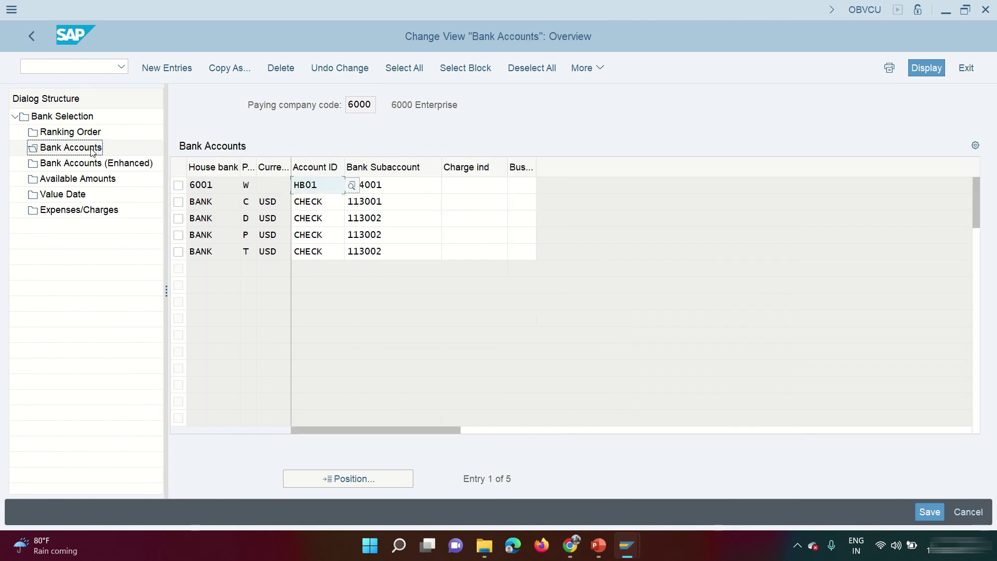
pyautogui.click(178, 185)
pyautogui.click(251, 186)
pyautogui.write('W')
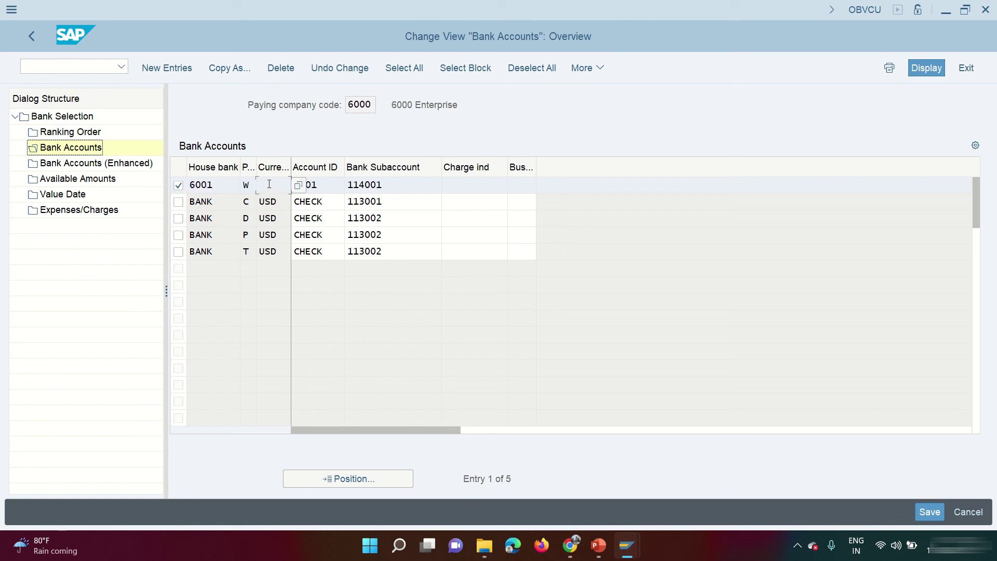
pyautogui.press('Tab')
pyautogui.press('Tab')
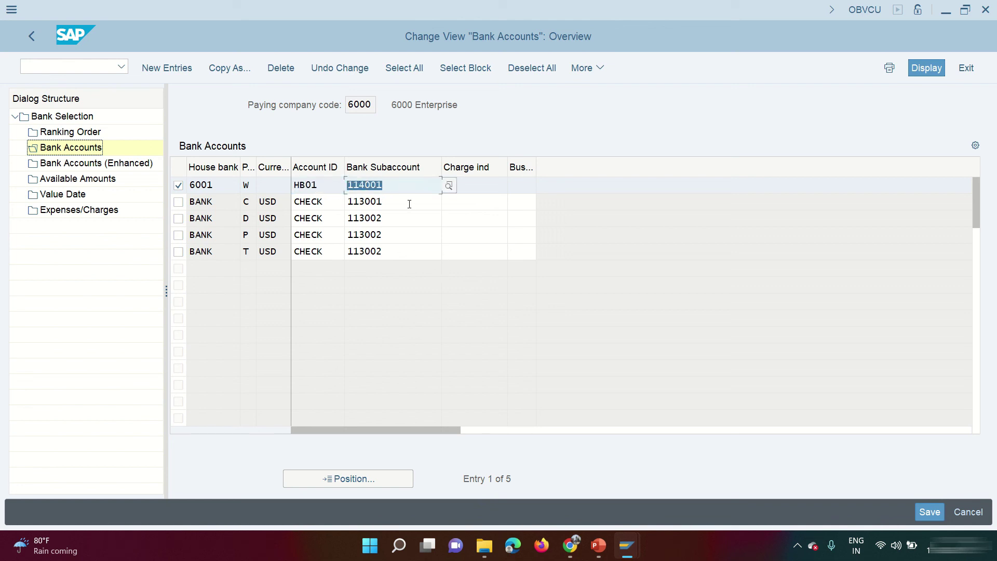
pyautogui.click(570, 545)
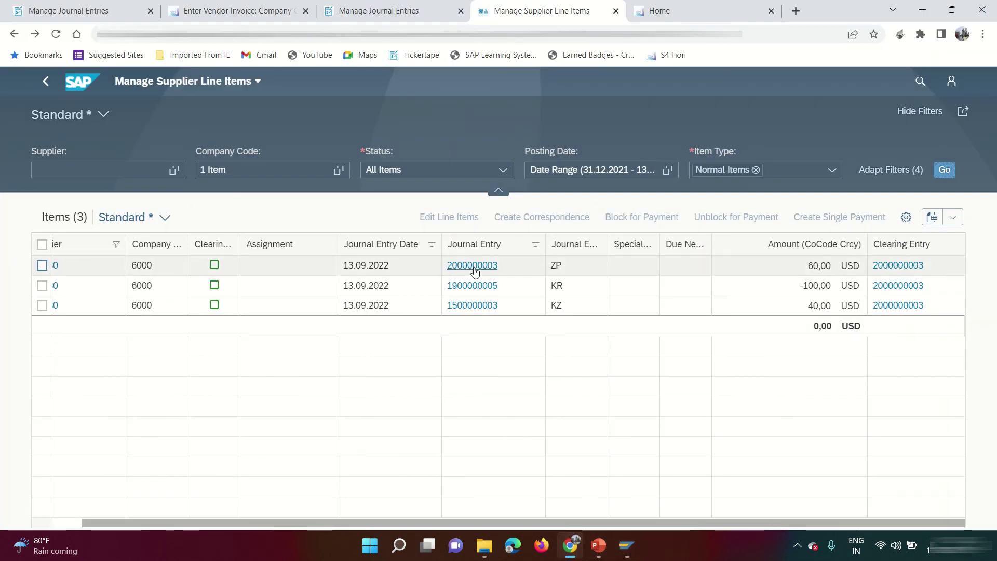
pyautogui.click(474, 267)
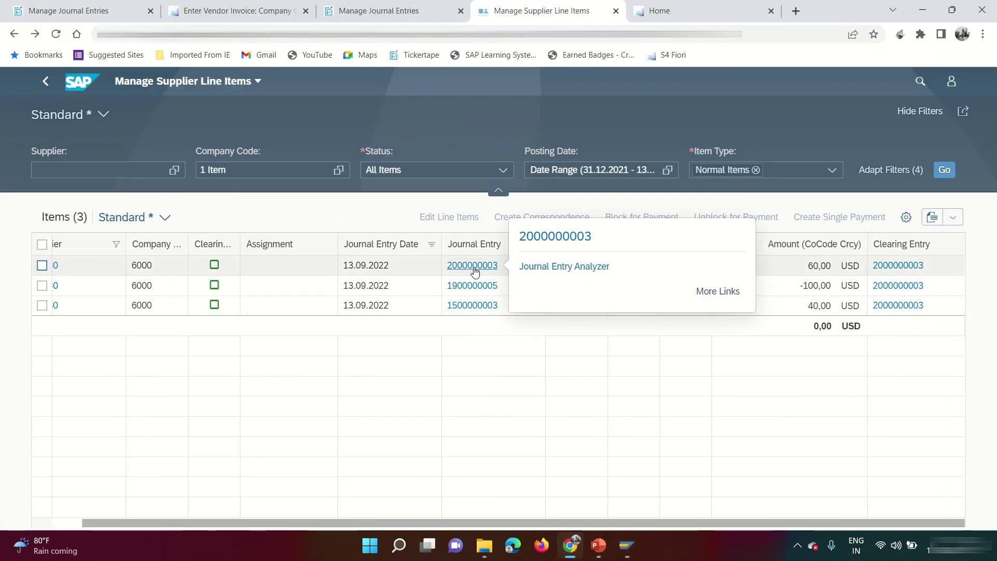
pyautogui.click(554, 239)
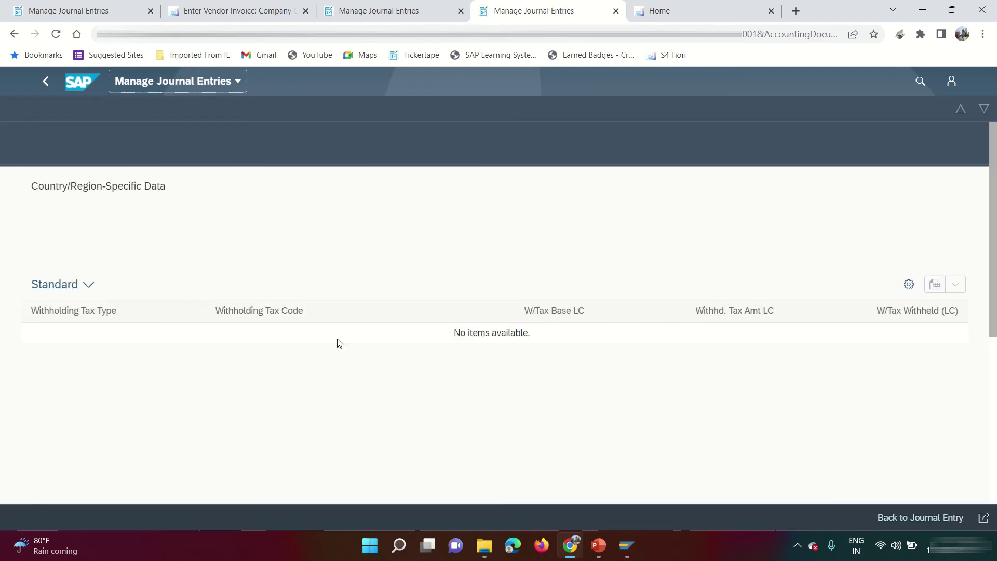
pyautogui.click(899, 519)
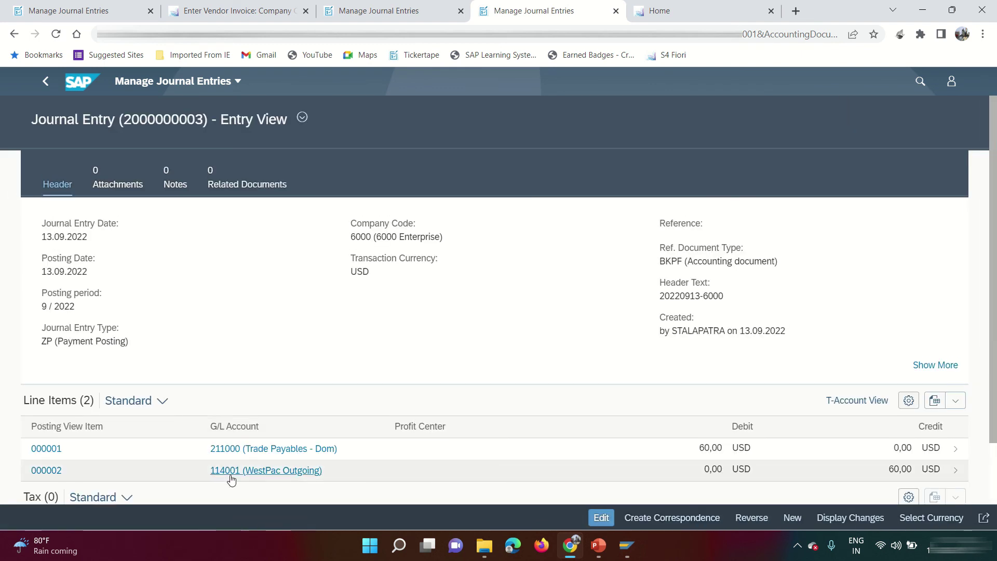
pyautogui.hotkey('alt', 'Tab')
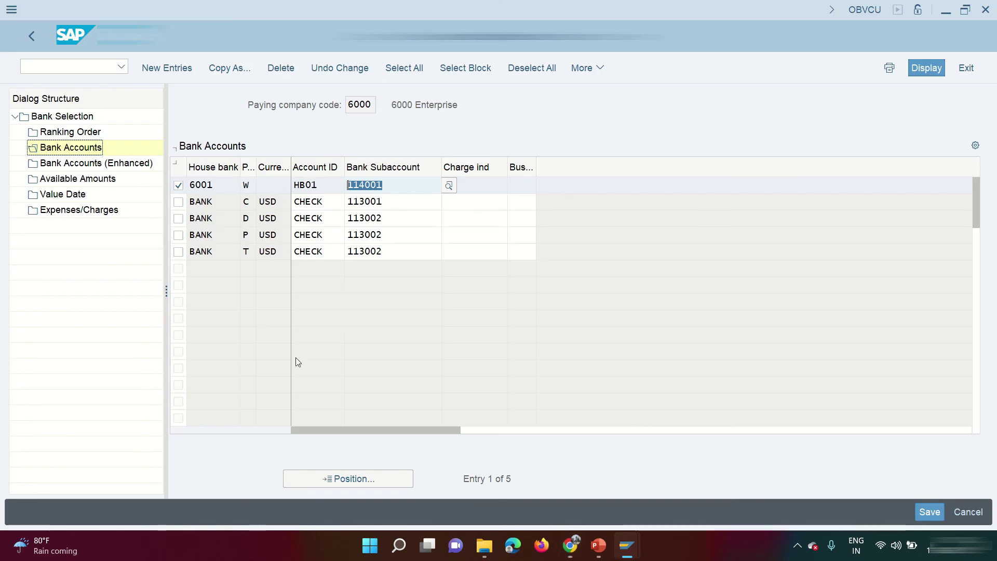